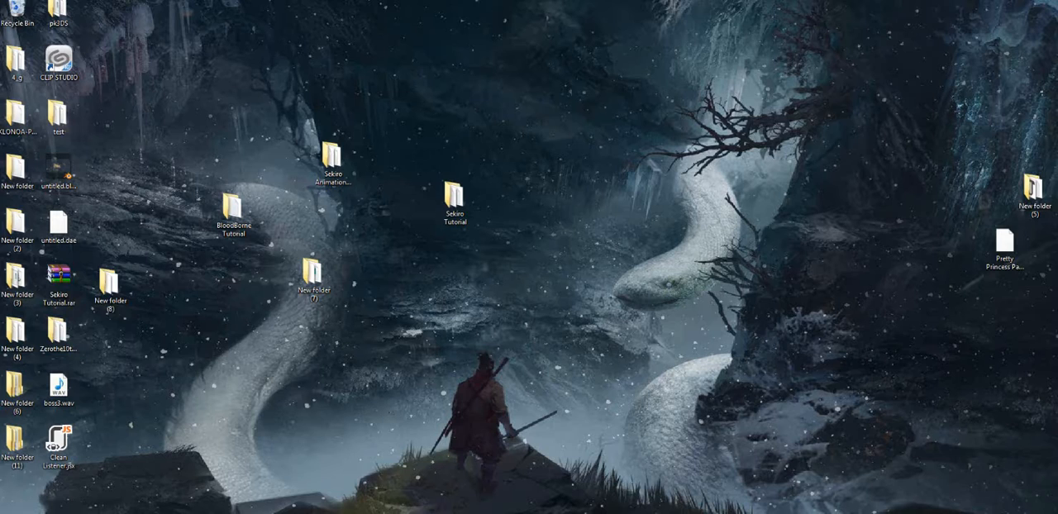
Open the recently used chr folder of the Sekiro installation in a file window
right_click(92, 510)
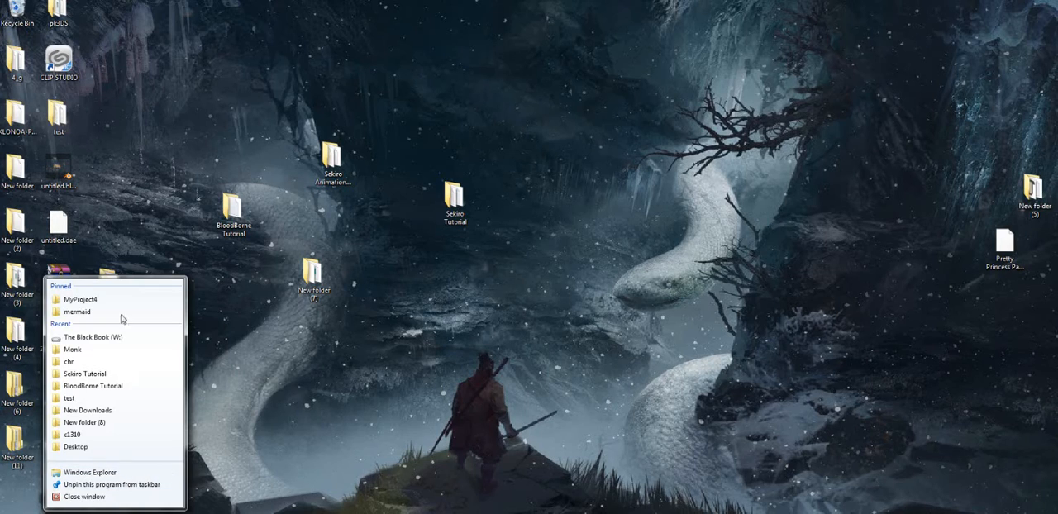
click(112, 362)
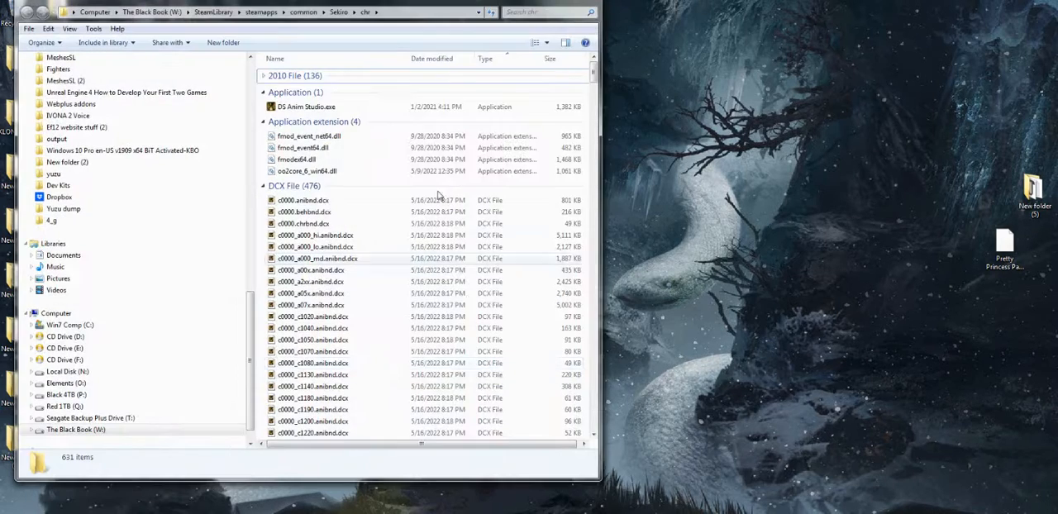
drag(391, 7, 353, 15)
Go up to the Sekiro game folder and open its chr subfolder from there
click(348, 55)
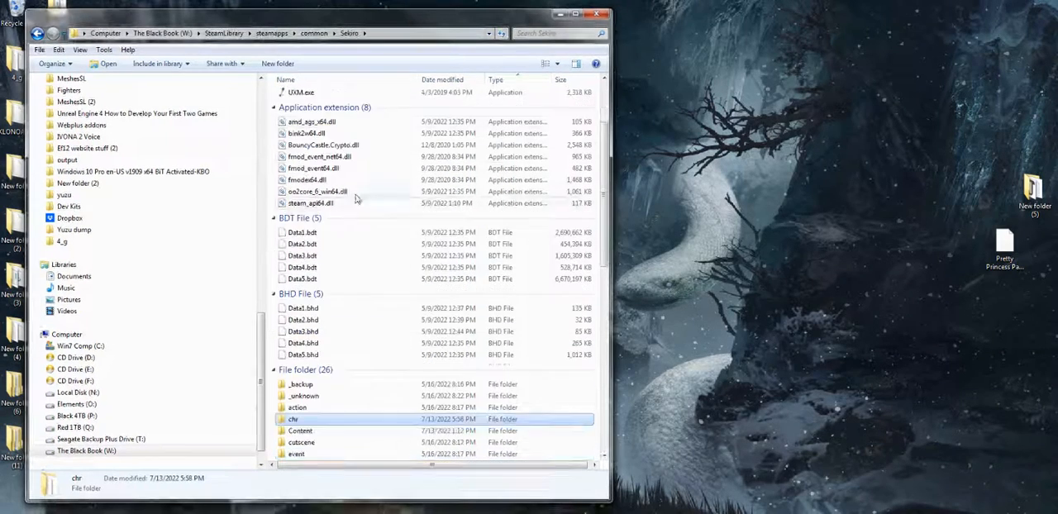
scroll(356, 203, down, 6)
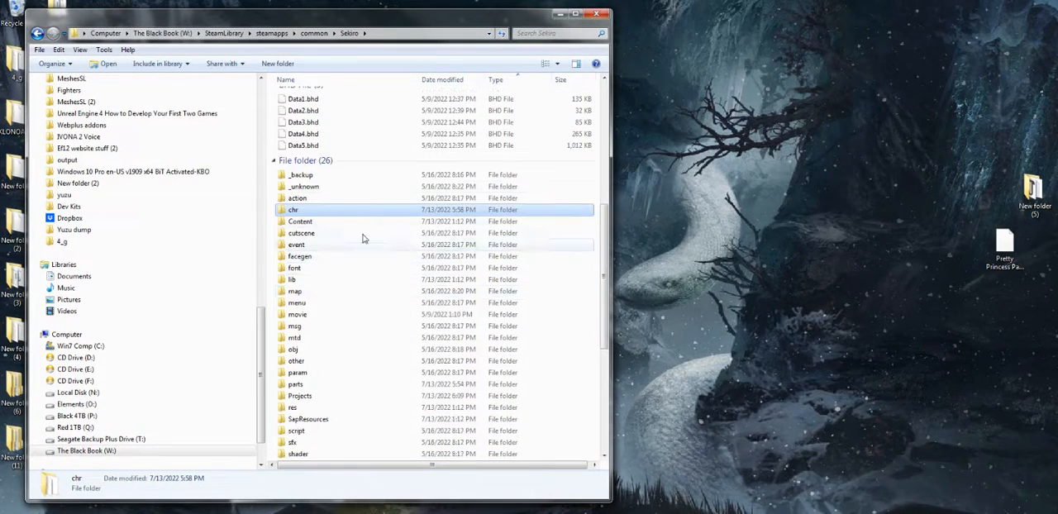
scroll(352, 264, down, 3)
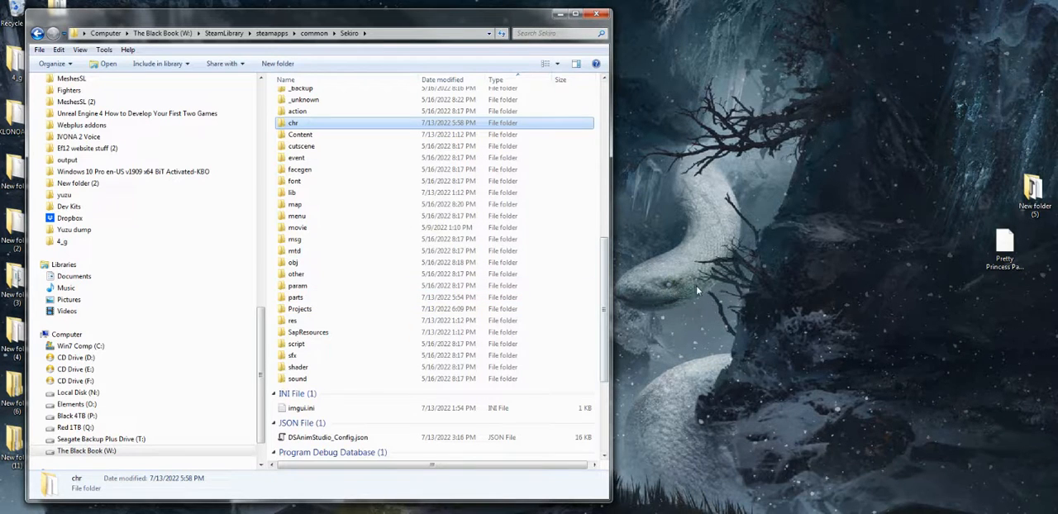
double_click(319, 125)
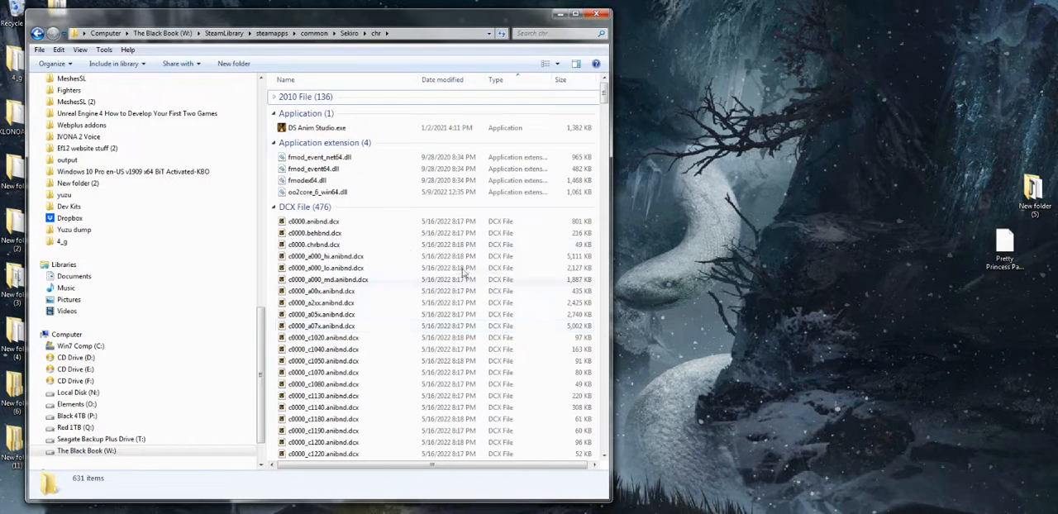
mouse_move(447, 22)
mouse_down()
mouse_move(413, 28)
mouse_move(427, 17)
mouse_up()
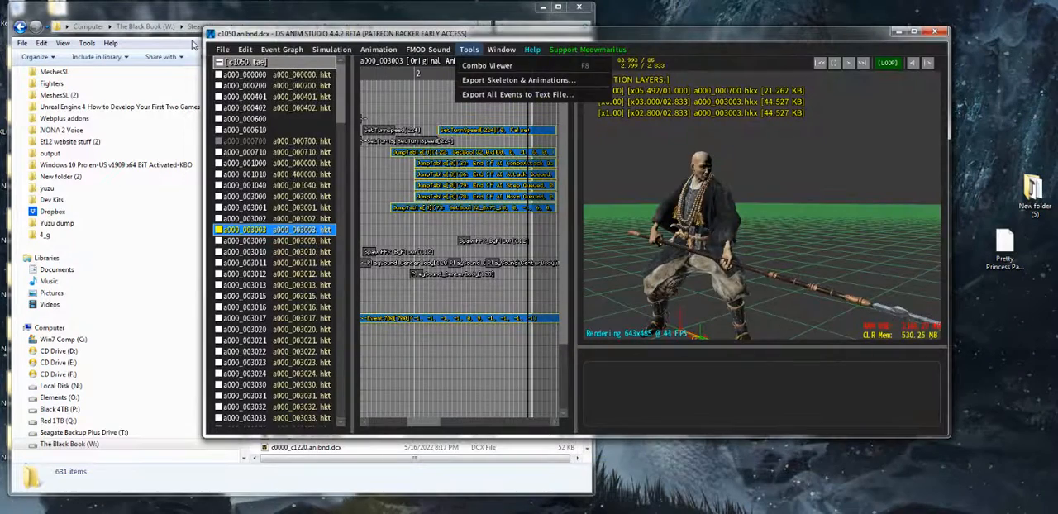
Switch to DS Anim Studio, close the session with c1050.anibnd.dcx, restart the program and dismiss its welcome message
click(221, 50)
click(221, 50)
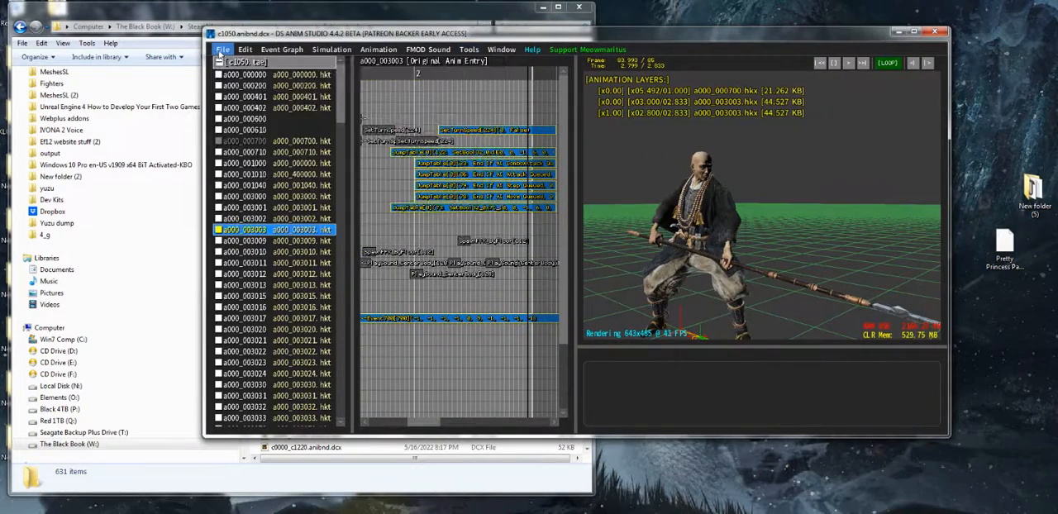
click(933, 31)
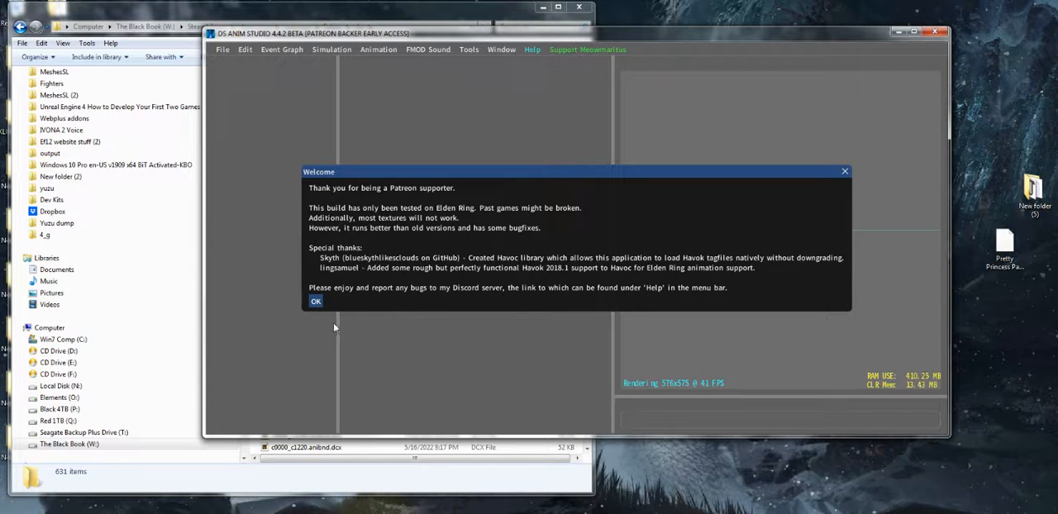
click(316, 302)
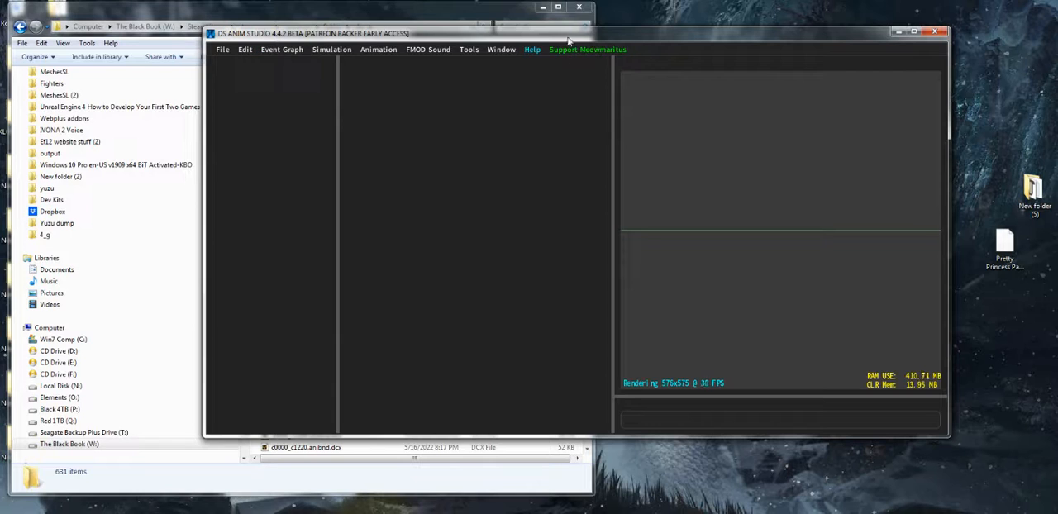
drag(566, 33, 568, 42)
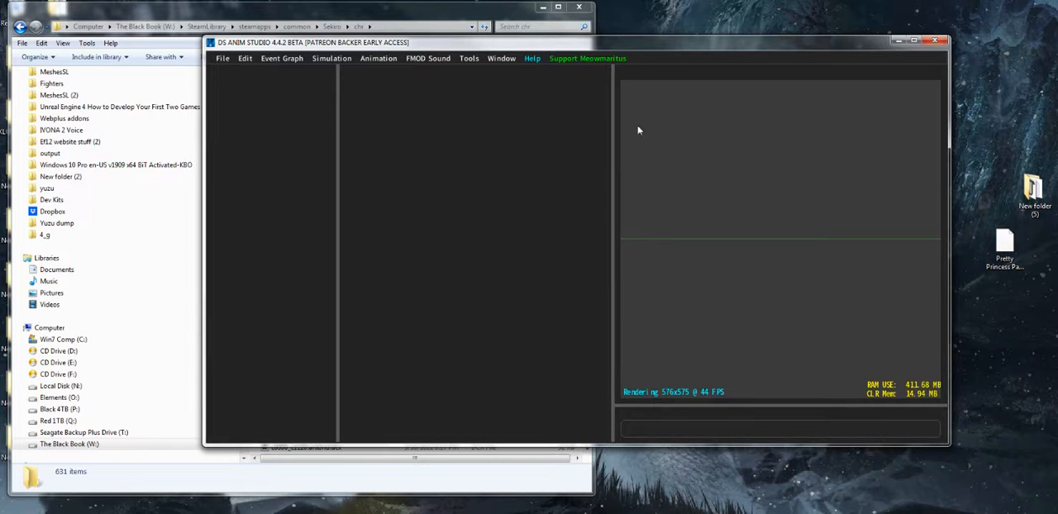
Bring up the dialog for opening an animation container and cut the chr folder's path from the file window
click(222, 58)
click(223, 75)
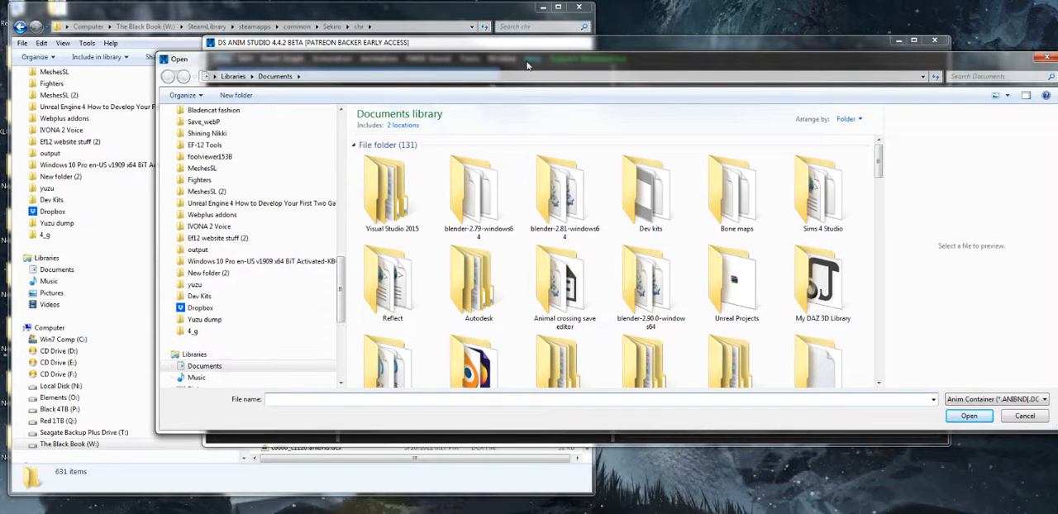
click(401, 29)
click(400, 29)
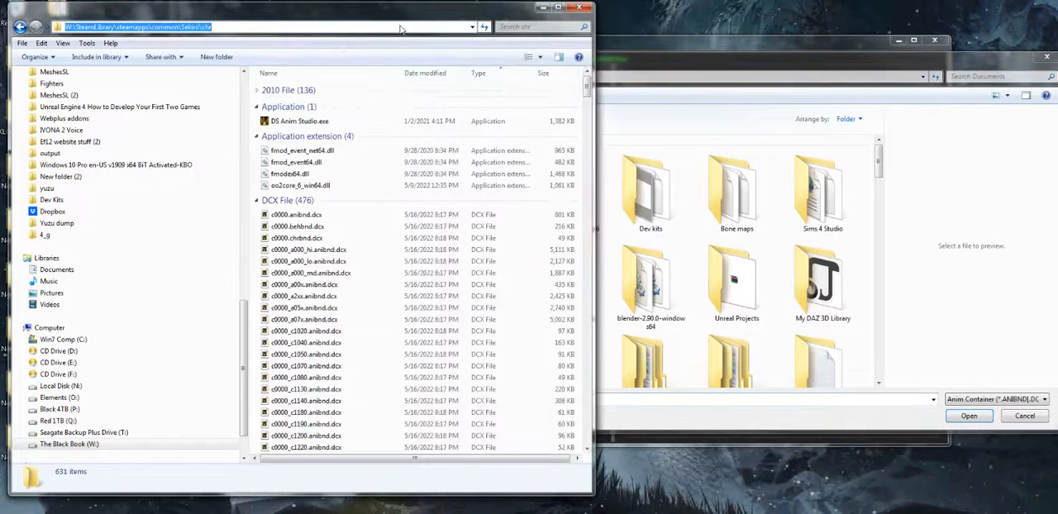
right_click(399, 29)
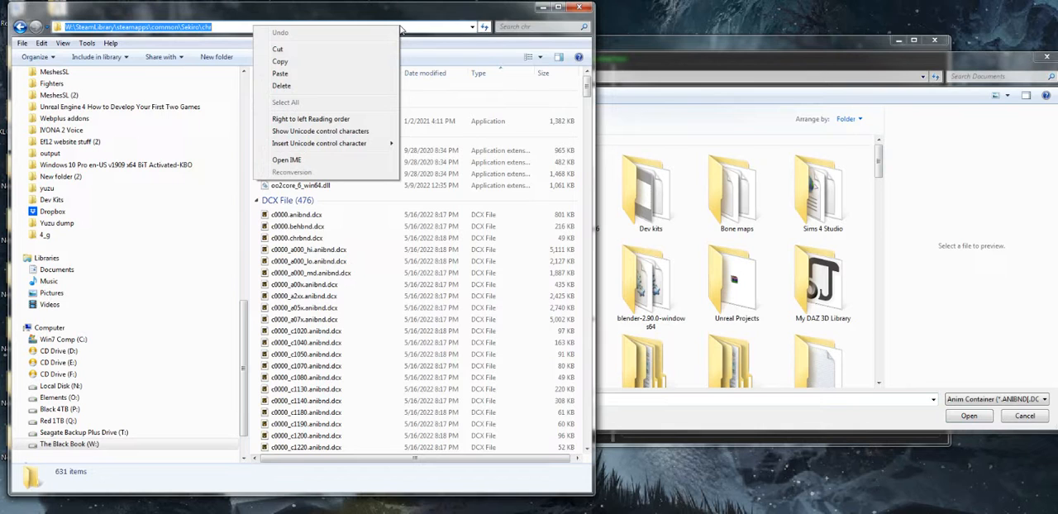
click(341, 49)
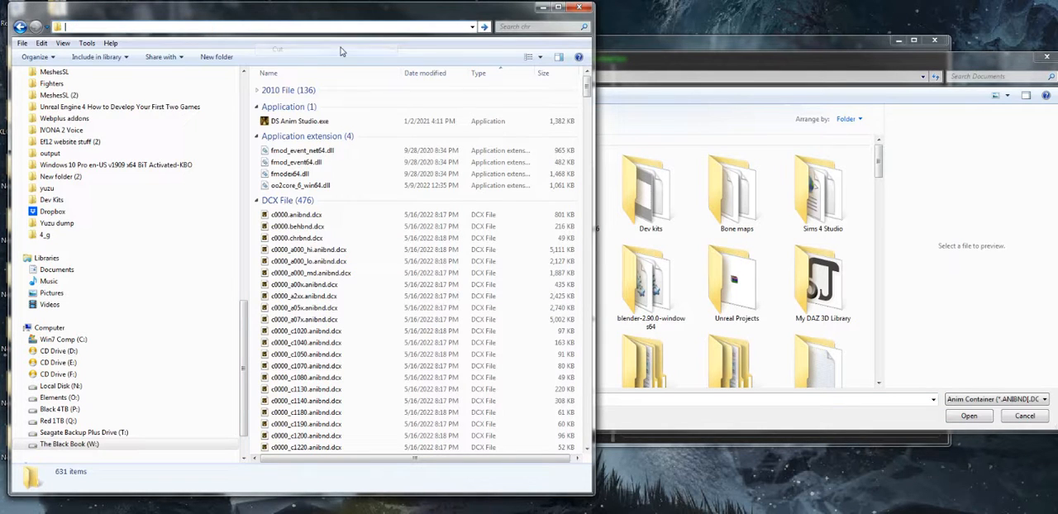
Point the Open dialog to W:\SteamLibrary\steamapps\common\Sekiro\chr using the cut path
click(358, 261)
scroll(372, 281, down, 20)
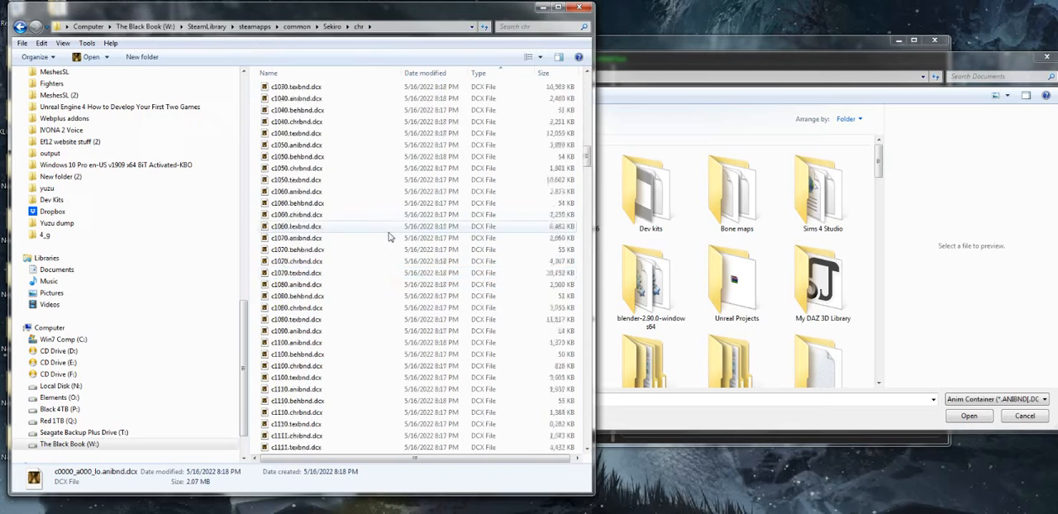
scroll(388, 254, down, 20)
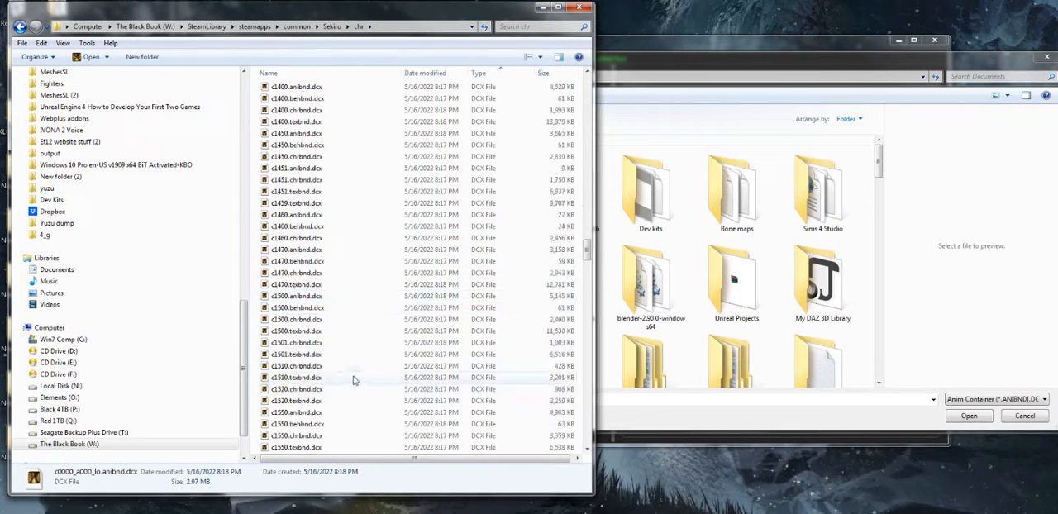
scroll(372, 347, up, 15)
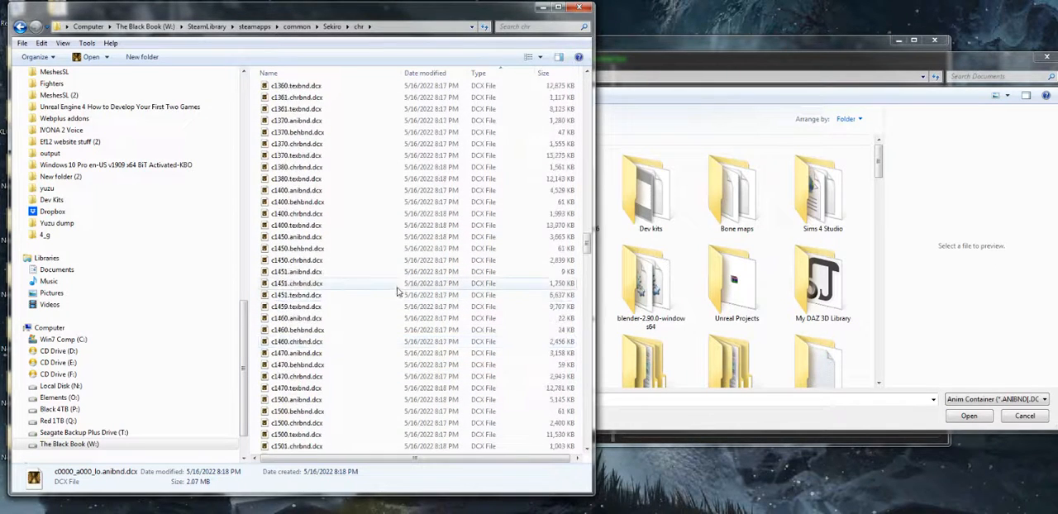
click(628, 76)
right_click(569, 77)
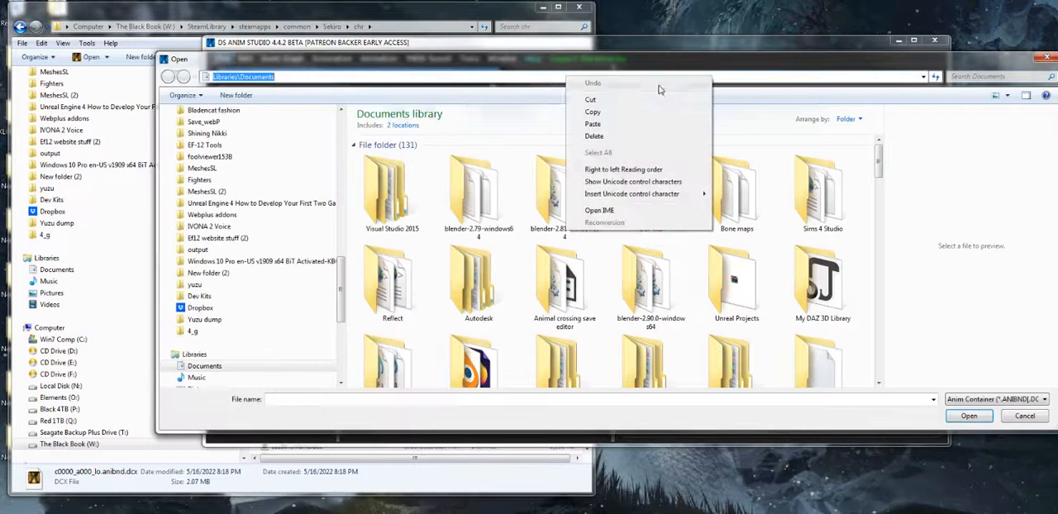
click(592, 124)
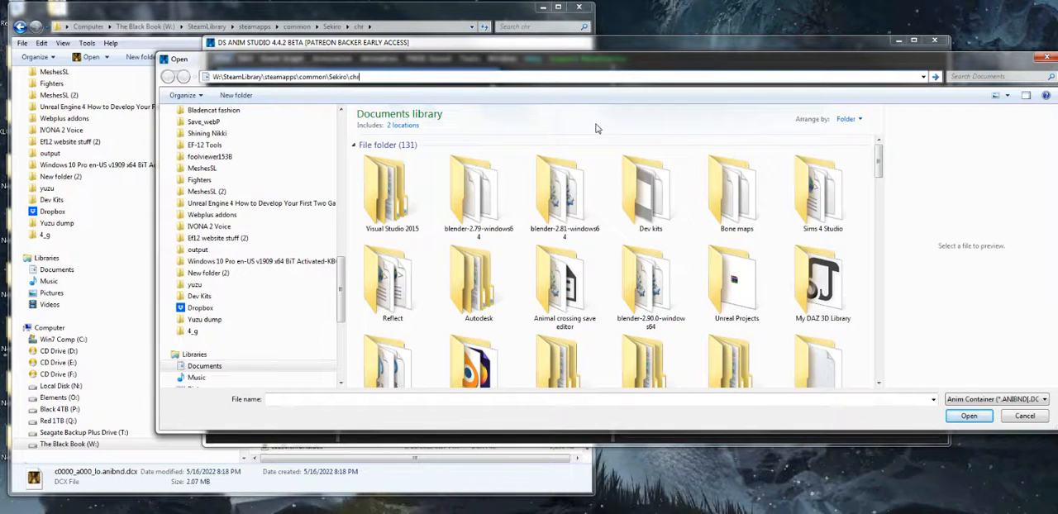
key(Return)
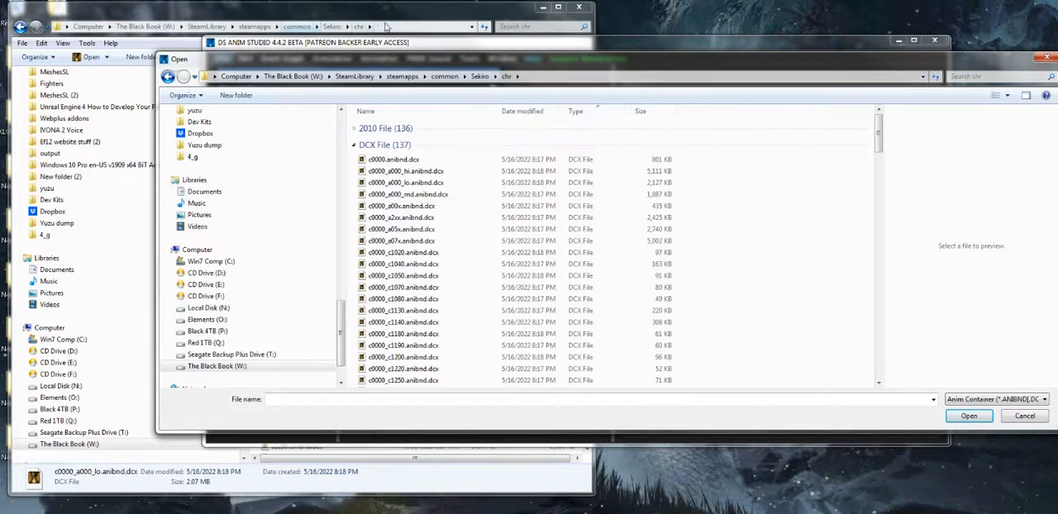
Cut the chr folder's path from the file window again and try to paste it as the Open dialog's location
click(385, 28)
right_click(369, 27)
click(368, 46)
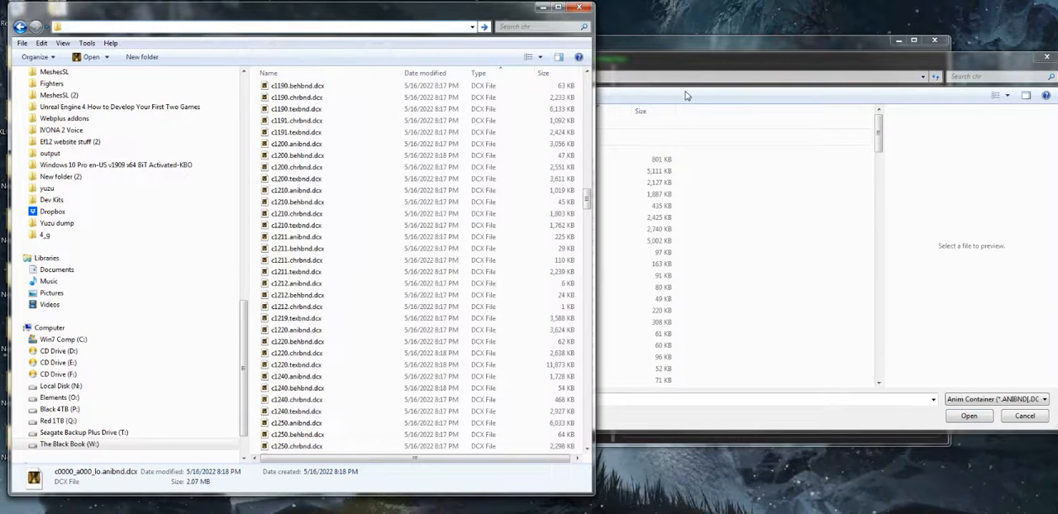
click(538, 77)
right_click(538, 79)
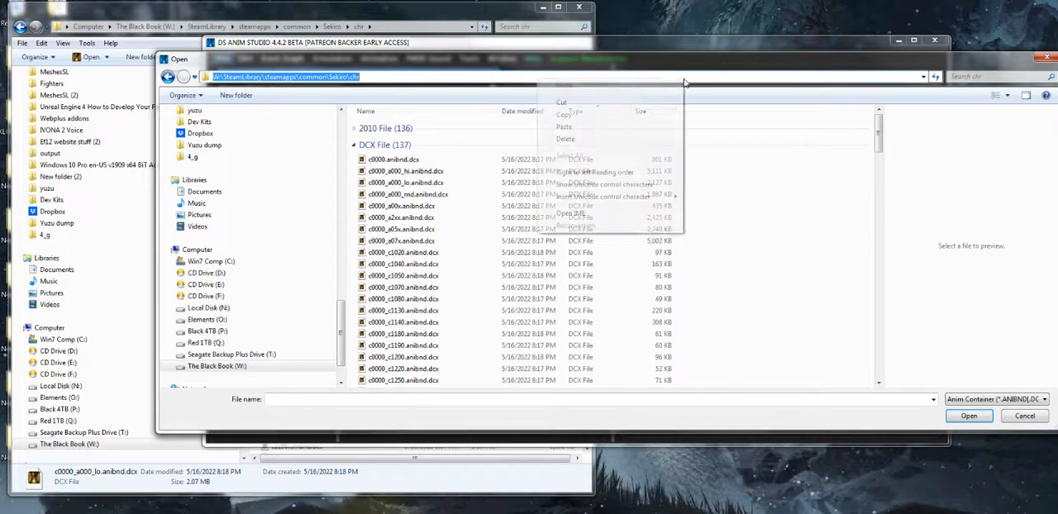
click(631, 129)
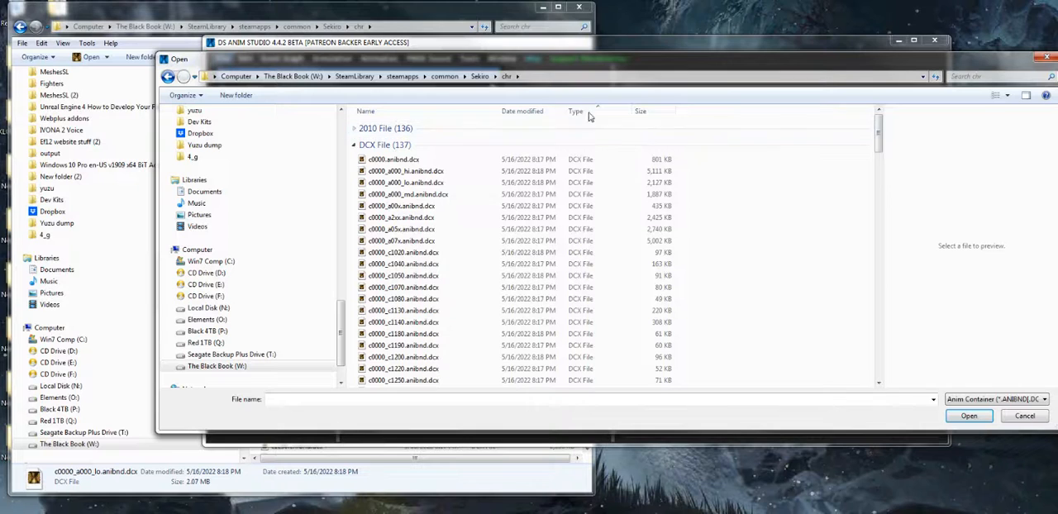
click(723, 214)
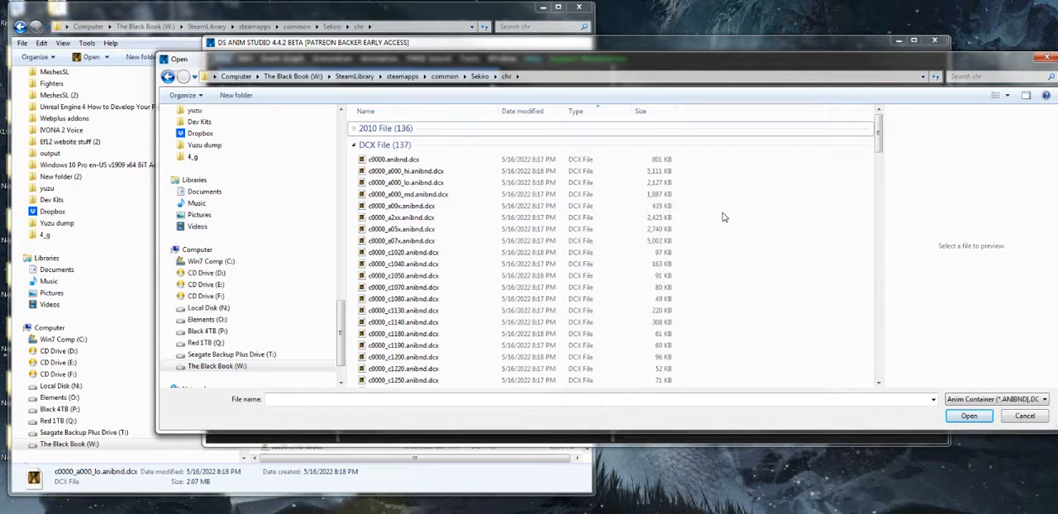
Load c1220.anibnd.dcx from the chr folder, keeping its default model file
scroll(722, 214, down, 1)
scroll(555, 222, up, 1)
scroll(632, 278, down, 2)
scroll(636, 279, down, 1)
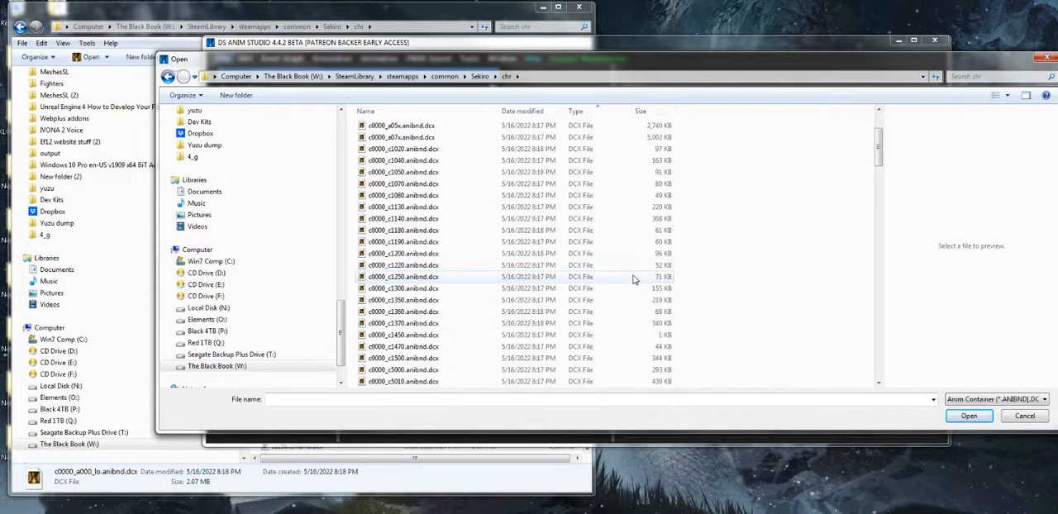
scroll(633, 279, down, 2)
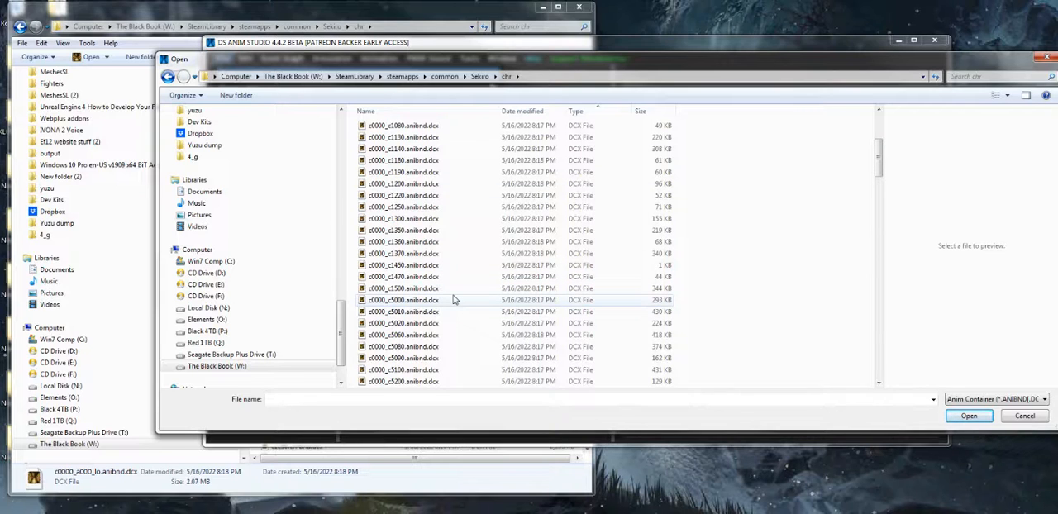
scroll(455, 302, down, 5)
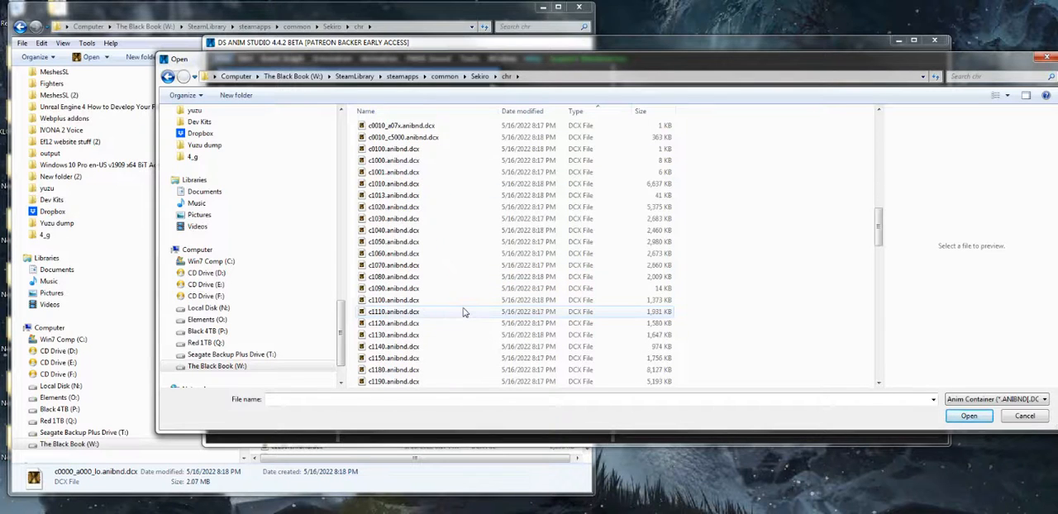
scroll(610, 313, down, 1)
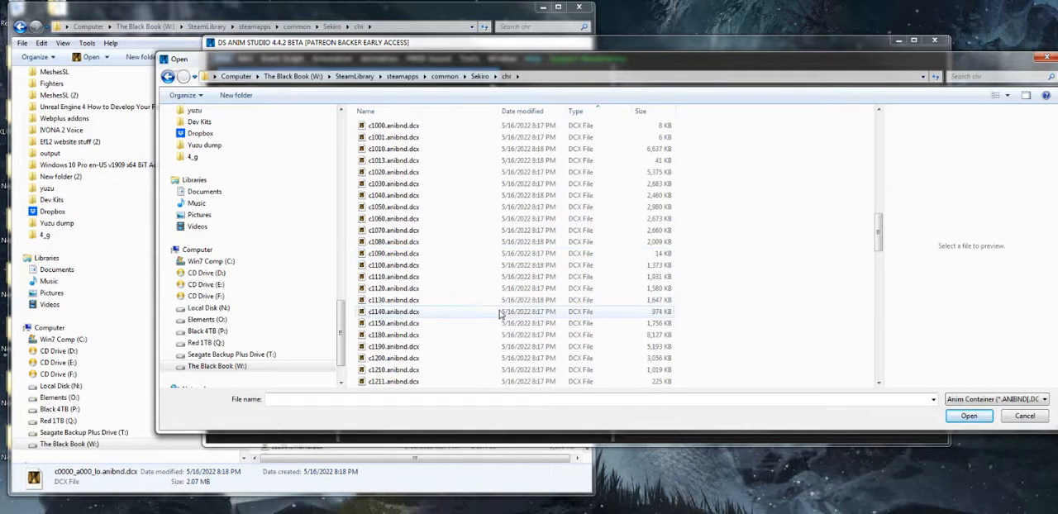
scroll(500, 314, down, 5)
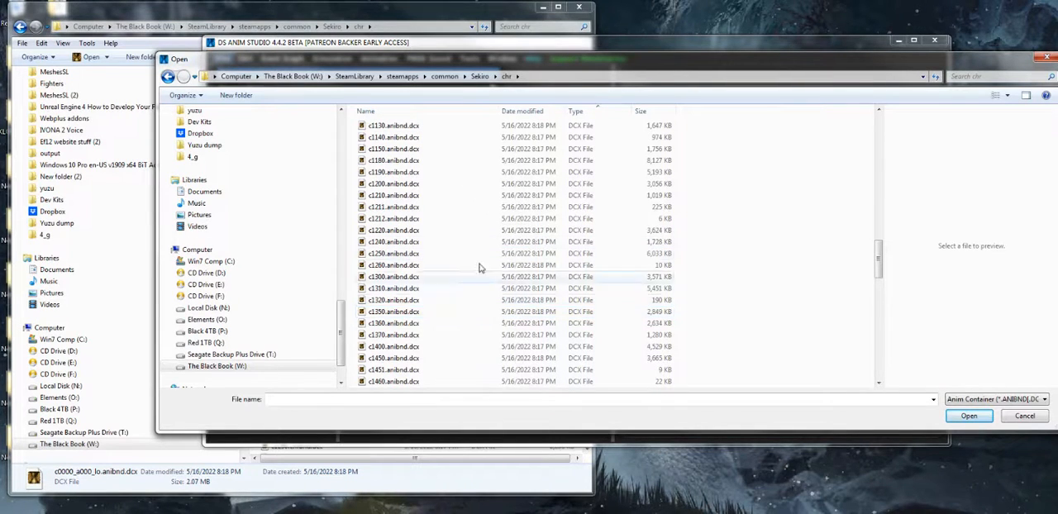
double_click(458, 232)
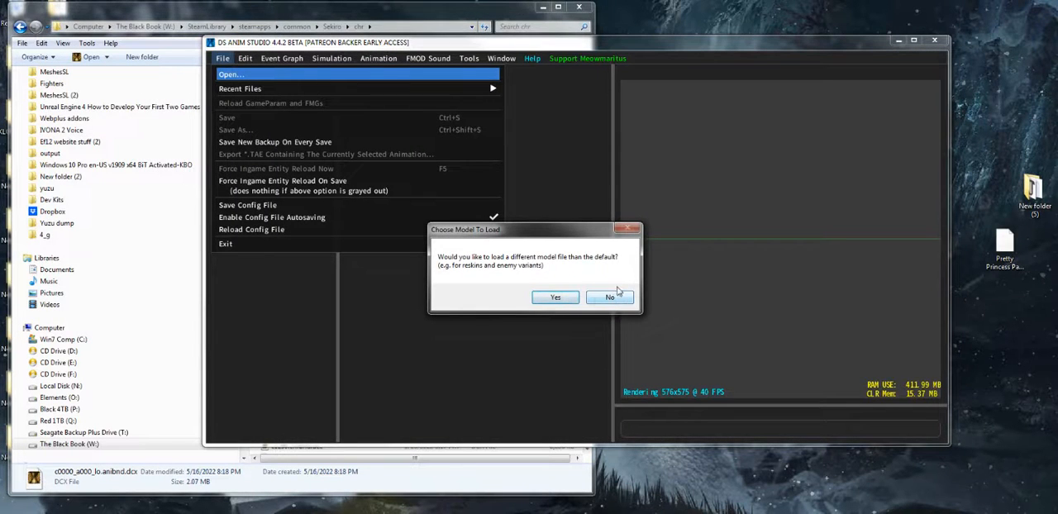
click(617, 299)
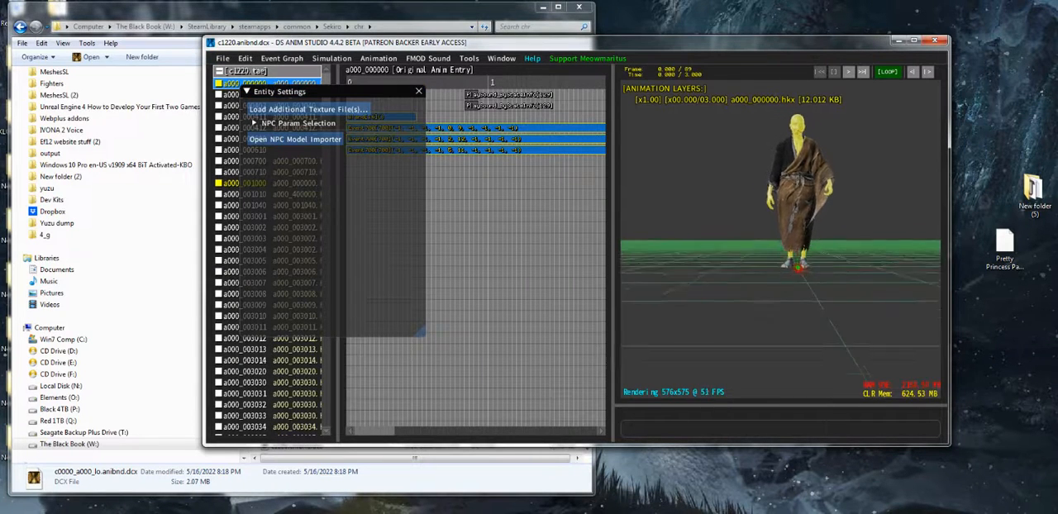
Examine the loaded c1220 character model up close in the viewport, from full figure to upper body
drag(781, 240, 772, 177)
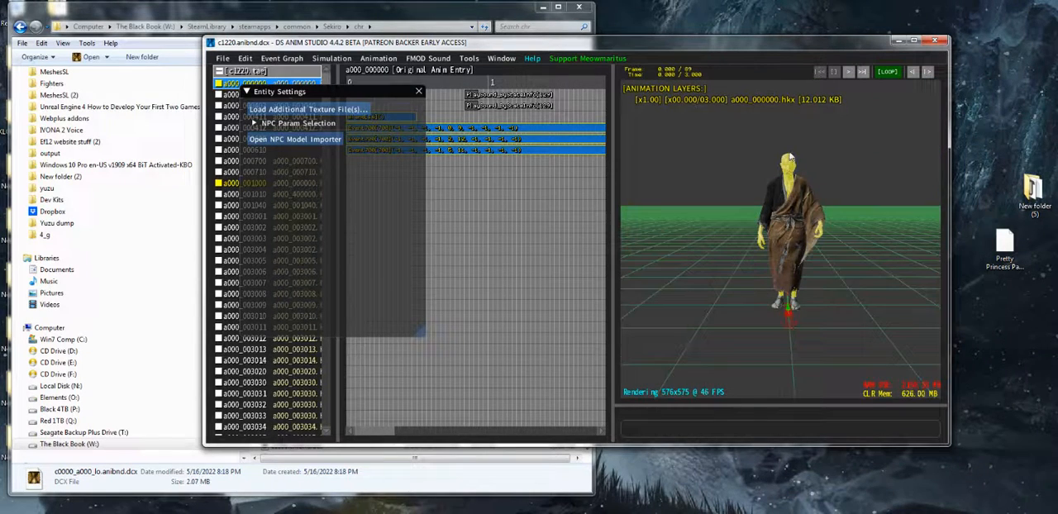
scroll(773, 175, up, 5)
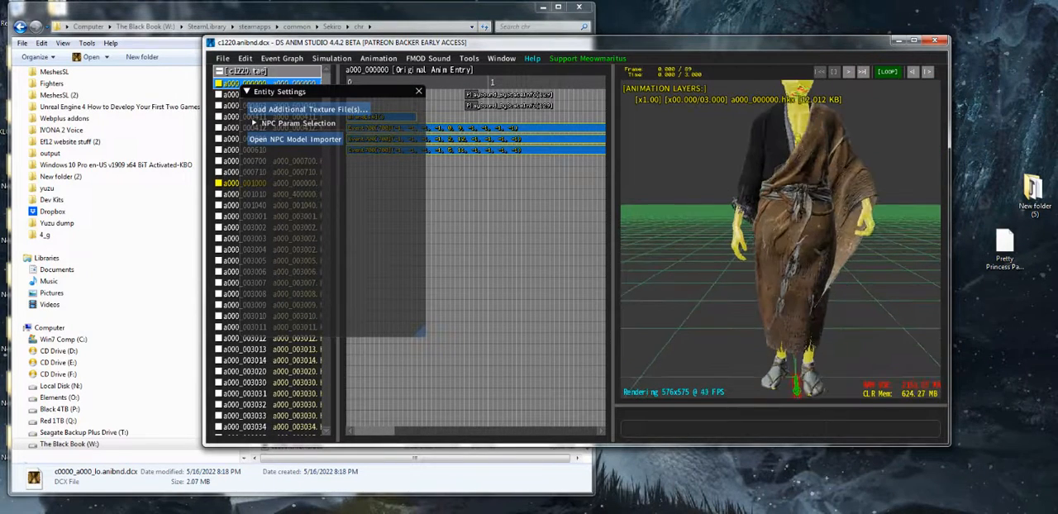
middle_drag(773, 175, 777, 248)
scroll(776, 248, up, 4)
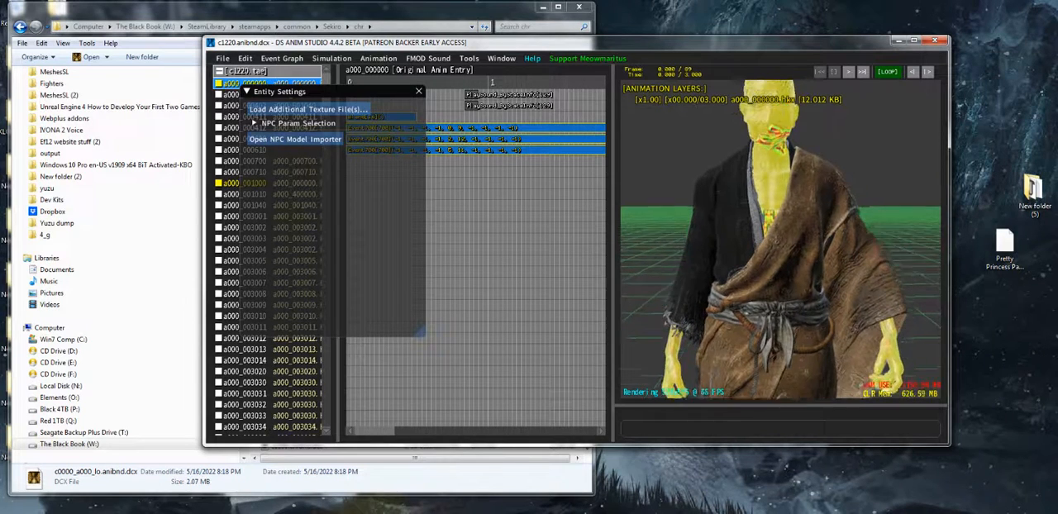
Close the Entity Settings window and show animation a000_000412 on the character
middle_drag(798, 109, 795, 142)
drag(796, 147, 800, 165)
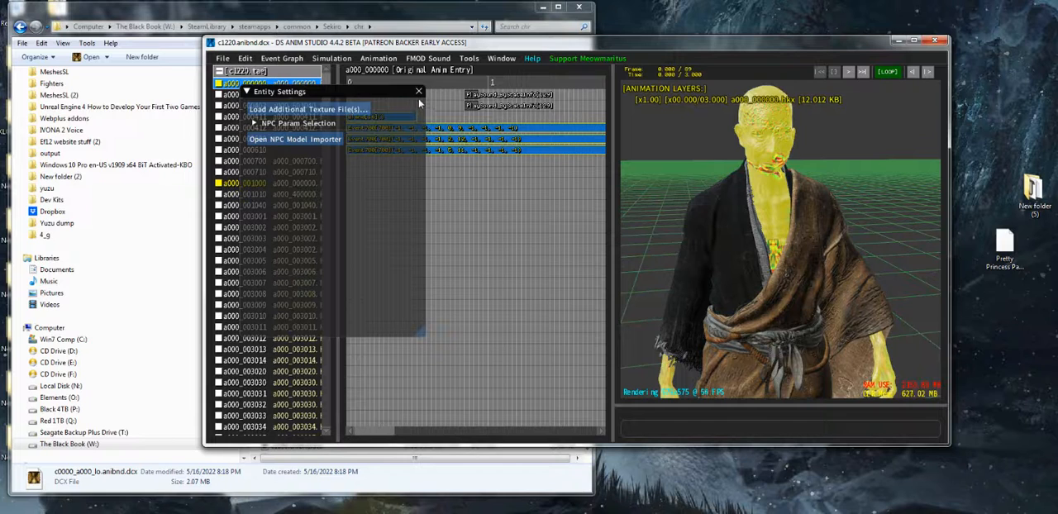
click(418, 91)
click(269, 128)
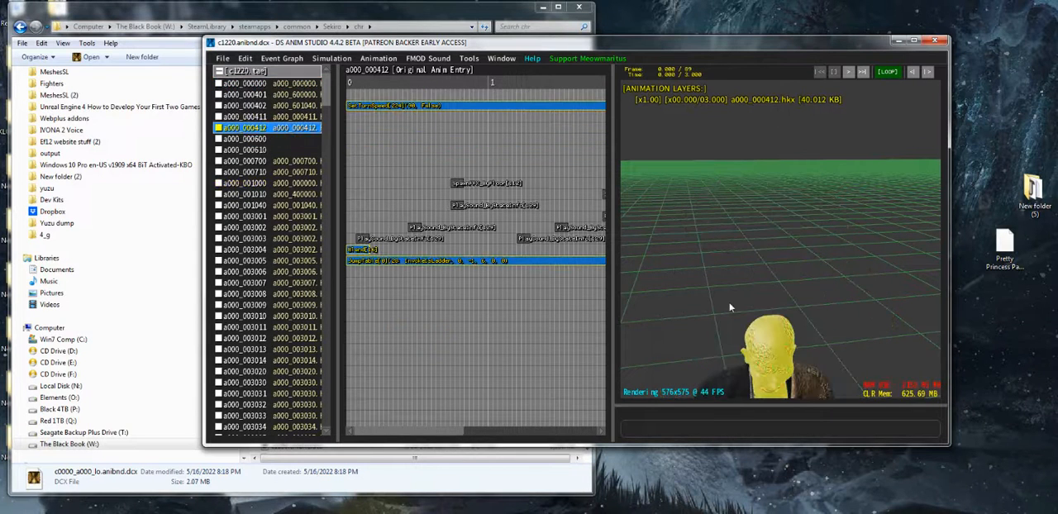
Select animation a000_003007 in the animation list, play it on the character and pause it
scroll(266, 200, down, 2)
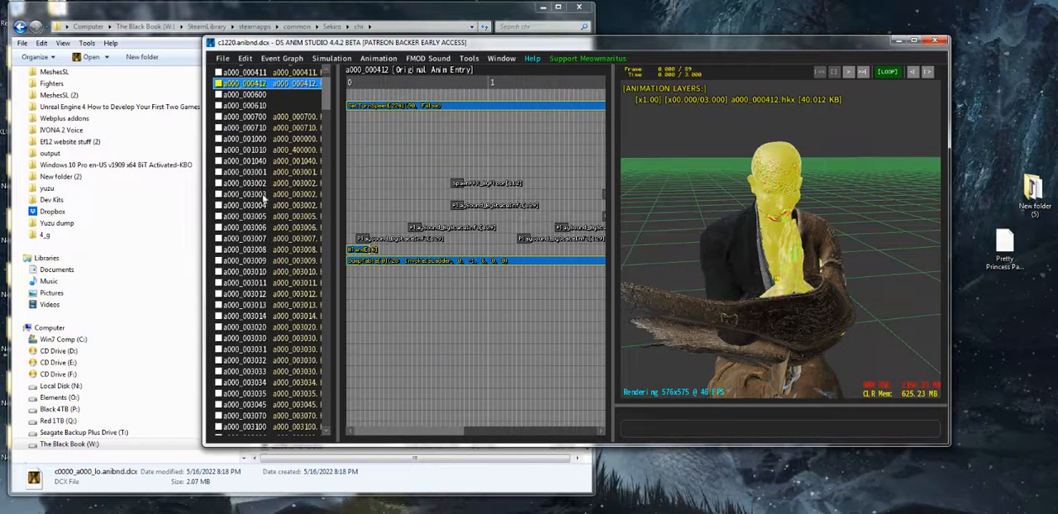
click(273, 162)
click(273, 195)
click(269, 238)
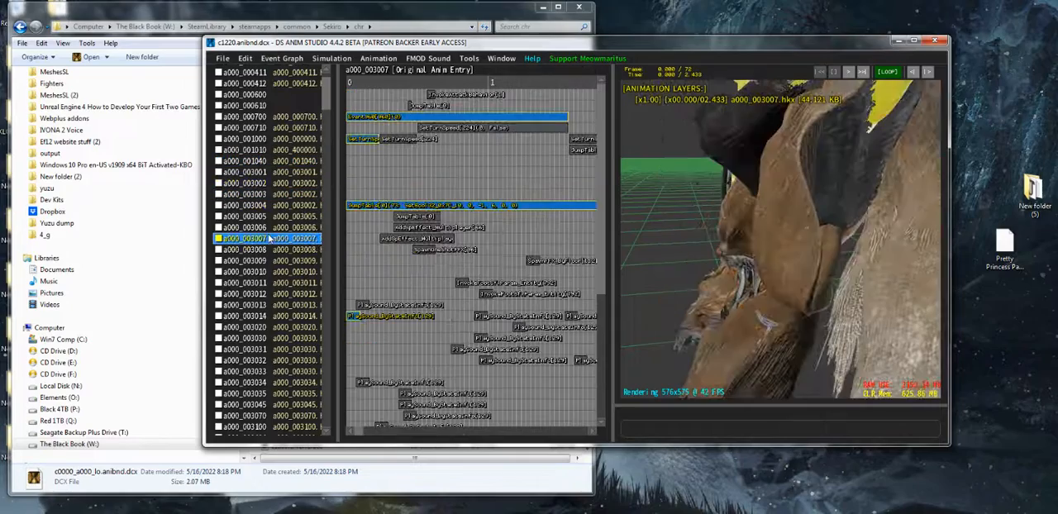
click(848, 72)
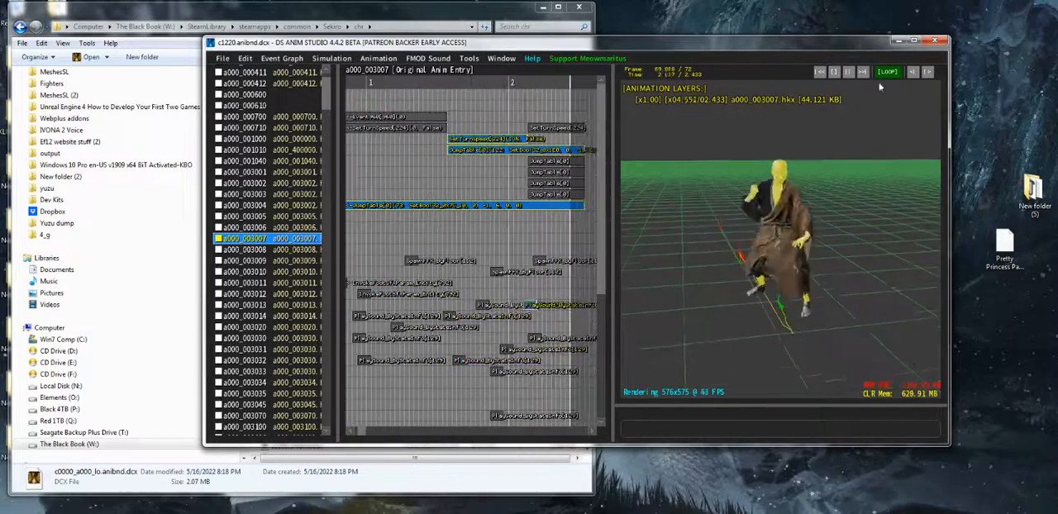
click(847, 72)
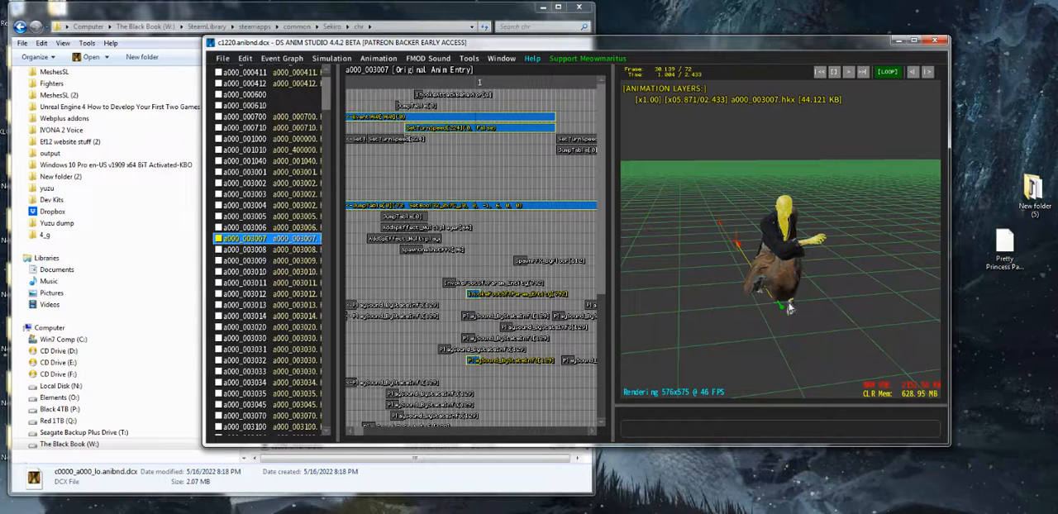
Look through further c1220 animation entries between a000_000700 and a000_003045, finishing on a000_003008
click(278, 162)
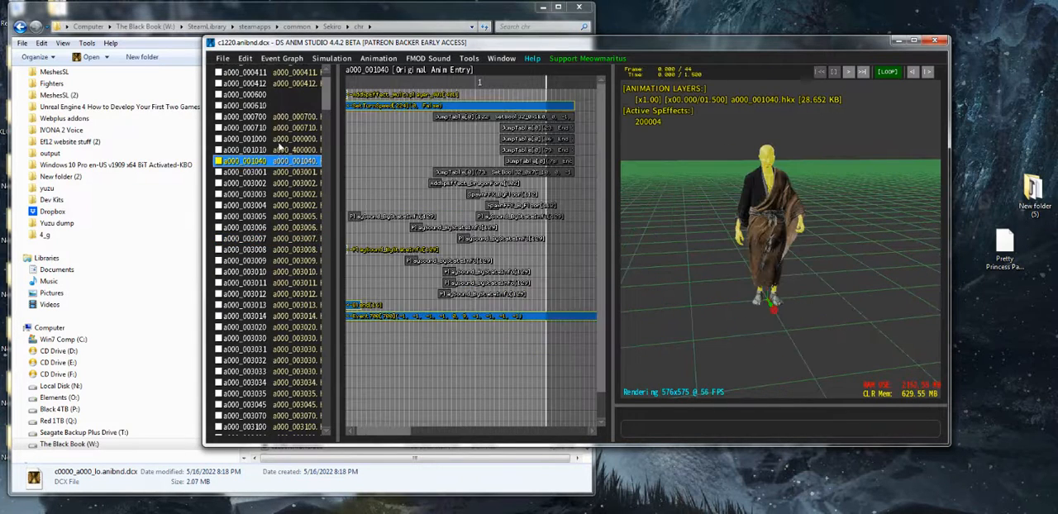
click(284, 138)
click(285, 128)
click(280, 118)
click(269, 172)
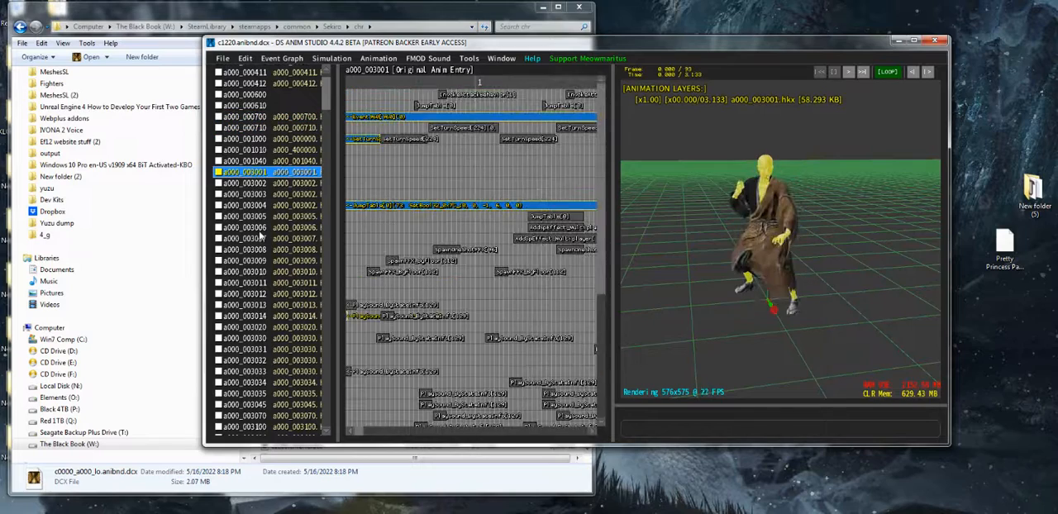
click(262, 283)
click(252, 305)
click(256, 327)
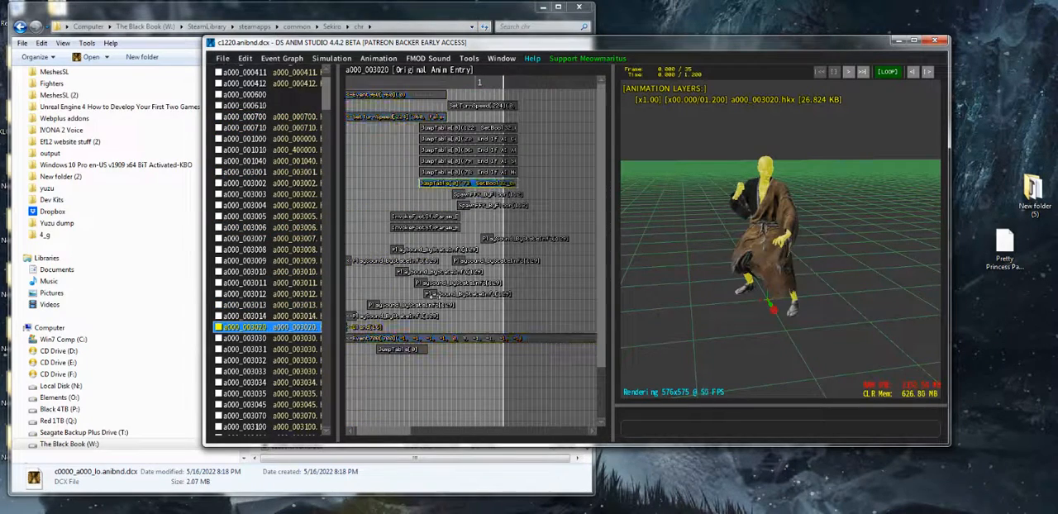
click(282, 372)
click(280, 404)
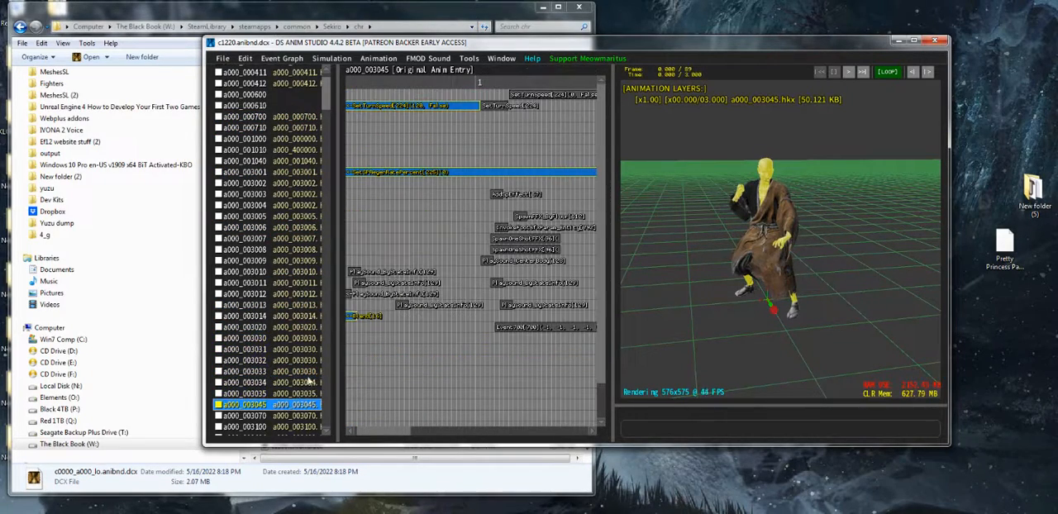
click(265, 251)
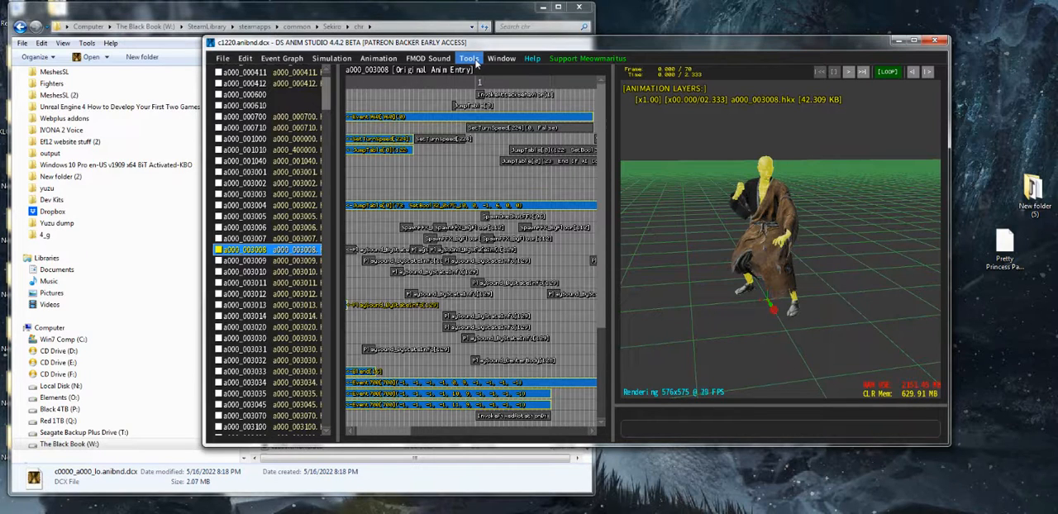
Open the Export Skeleton & Animations dialog for the c1220 character
click(475, 61)
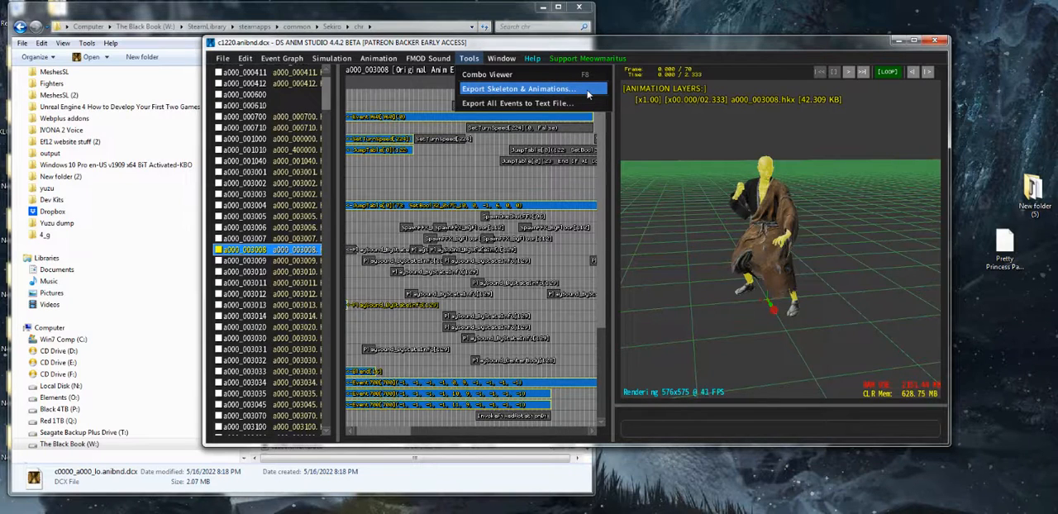
click(665, 166)
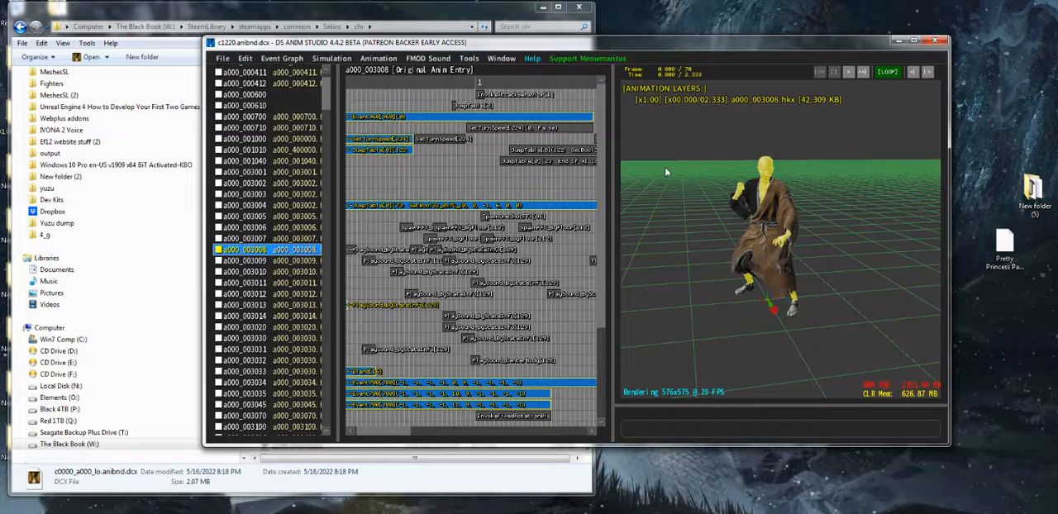
click(471, 65)
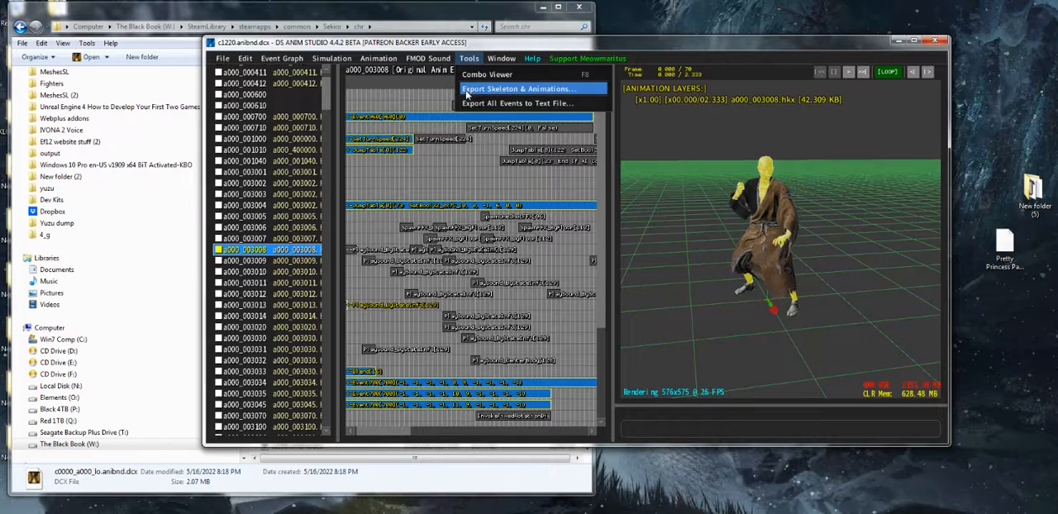
click(544, 90)
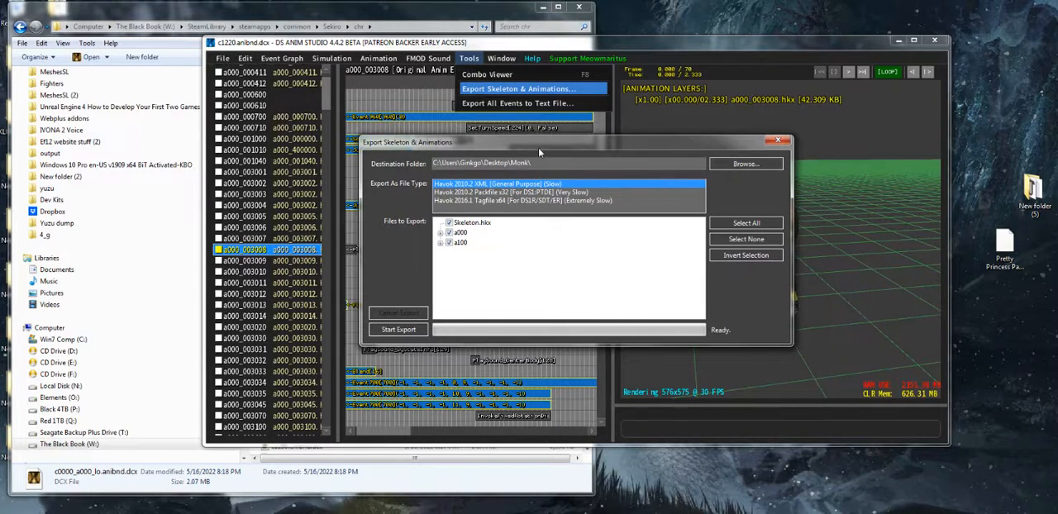
drag(538, 147, 505, 149)
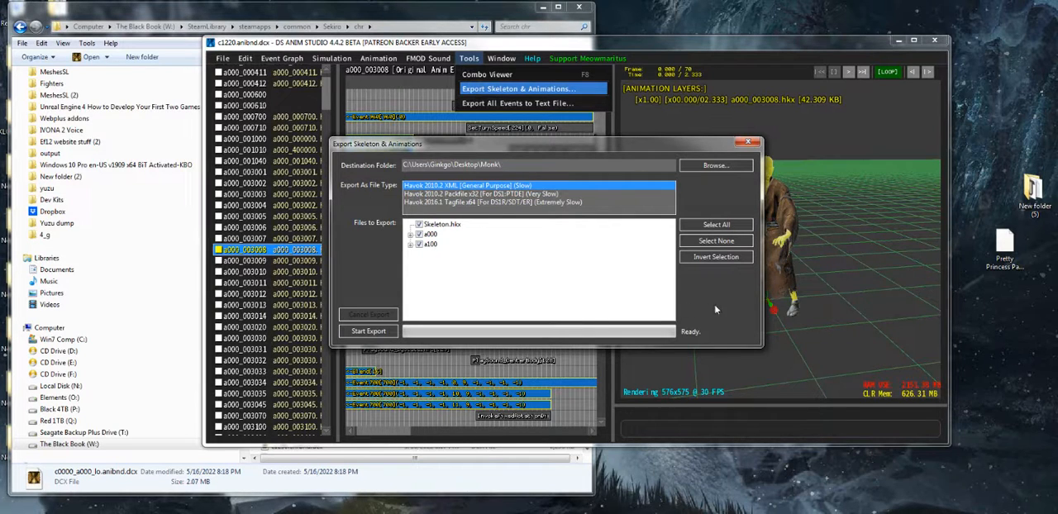
Create a folder named Monk on the Desktop and set it as the export's destination folder
click(715, 166)
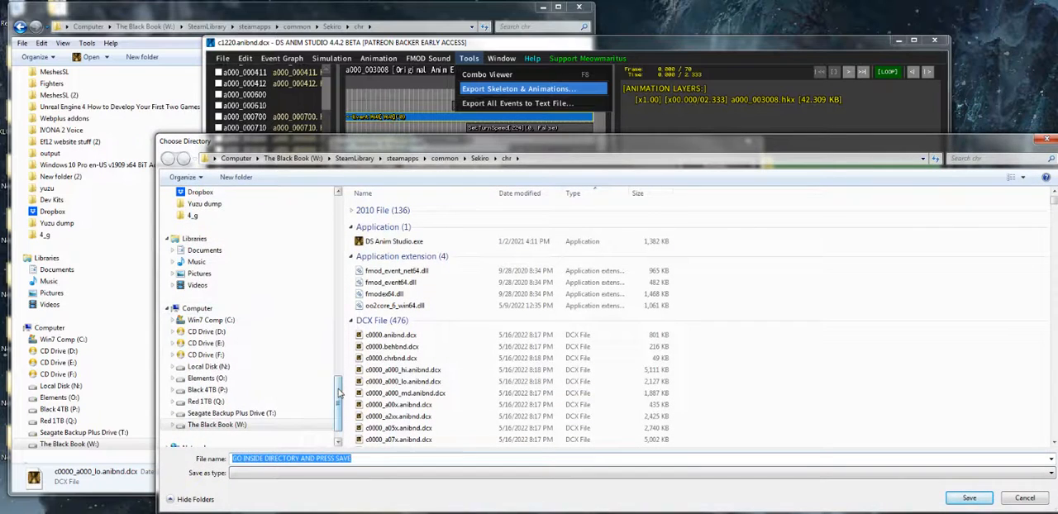
scroll(295, 320, up, 10)
click(198, 209)
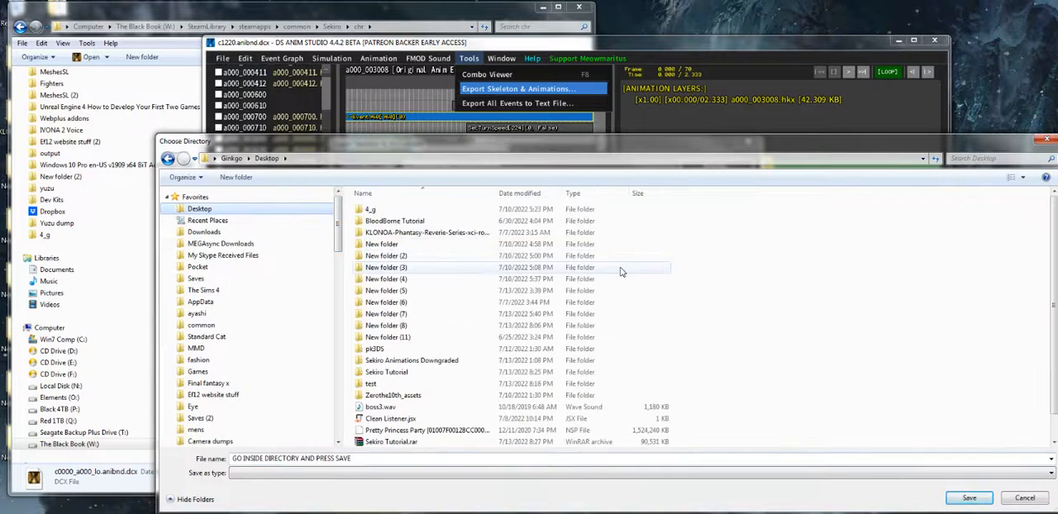
right_click(659, 237)
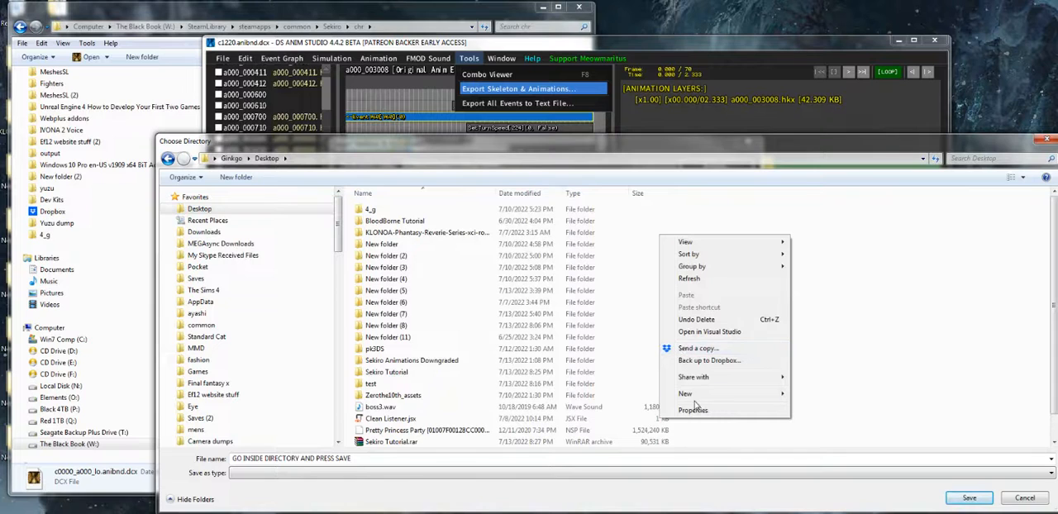
mouse_move(694, 394)
click(582, 208)
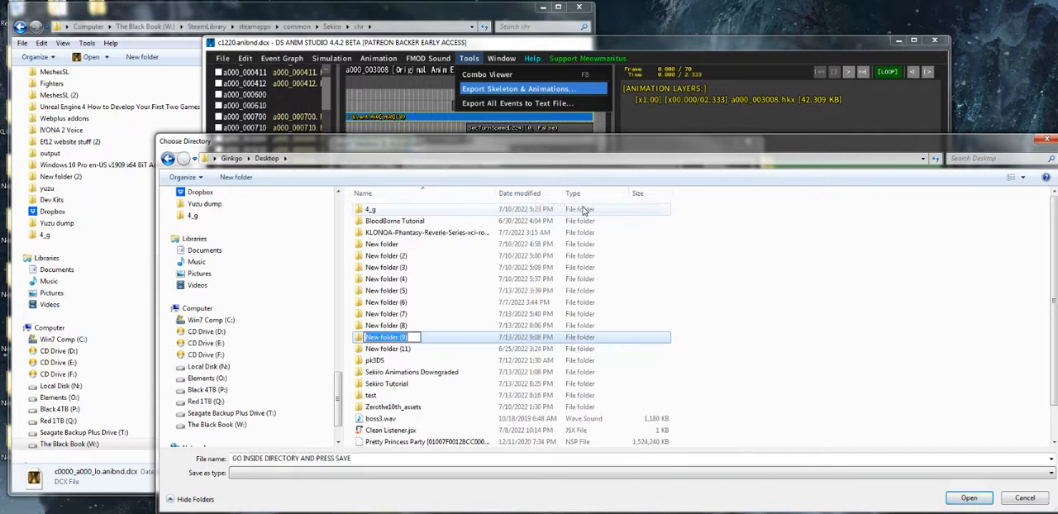
text(Mon)
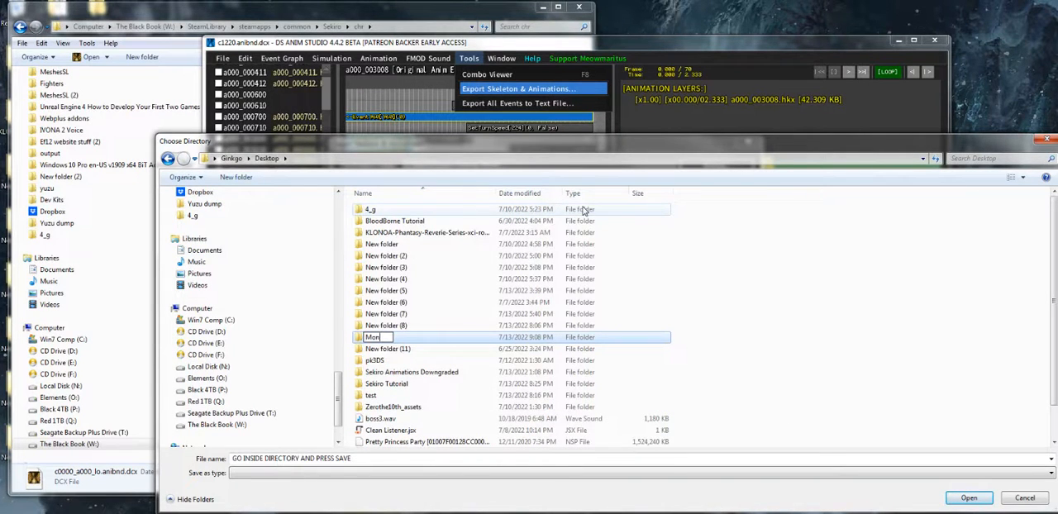
text(k)
key(Return)
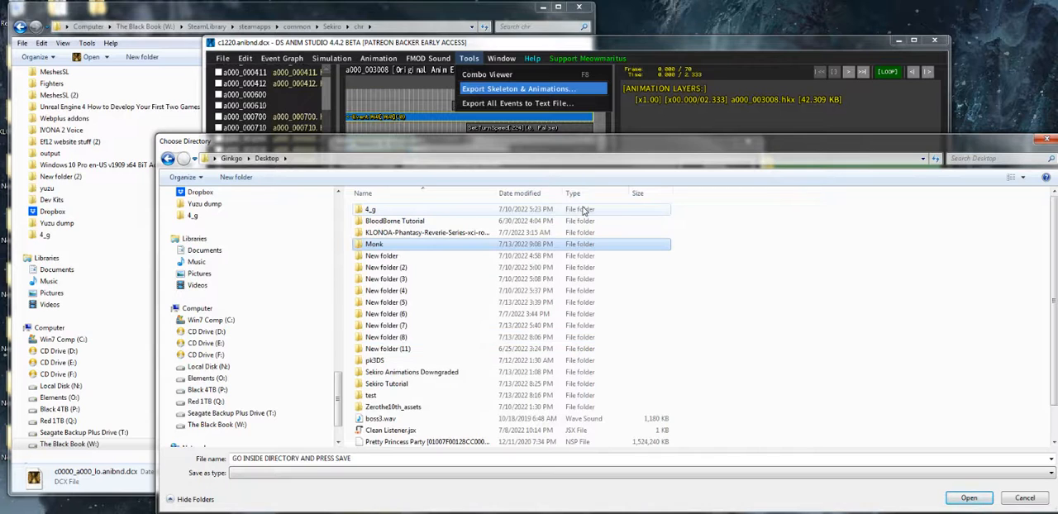
key(Return)
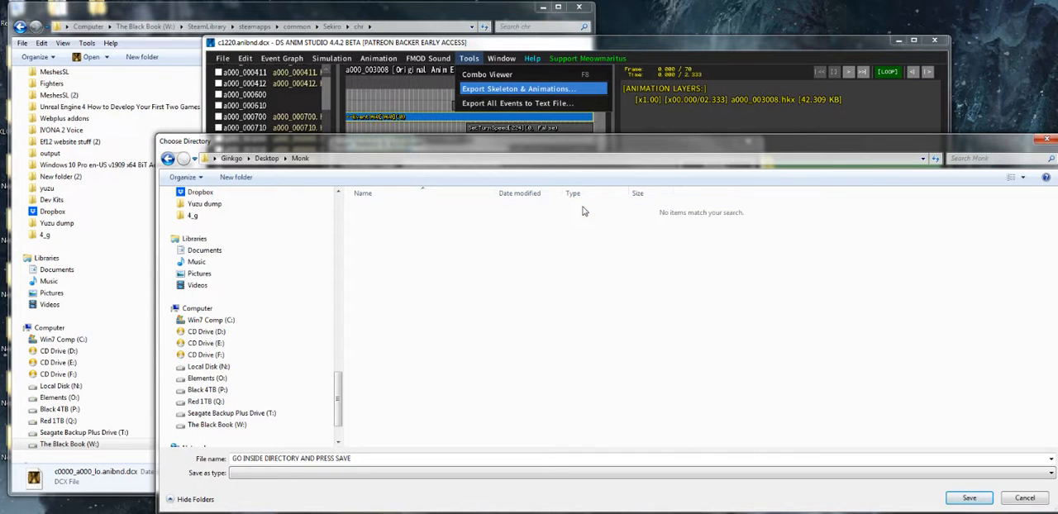
click(971, 498)
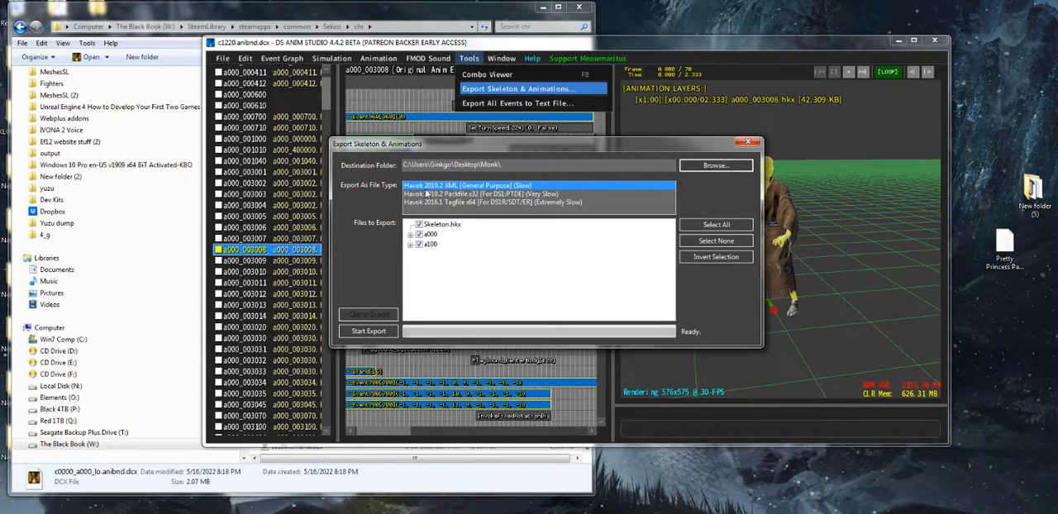
Try the Havok 2010.2 Packfile x32 and 2016.1 Tagfile x64 export types and return to Havok 2010.2 XML [General Purpose]
click(502, 193)
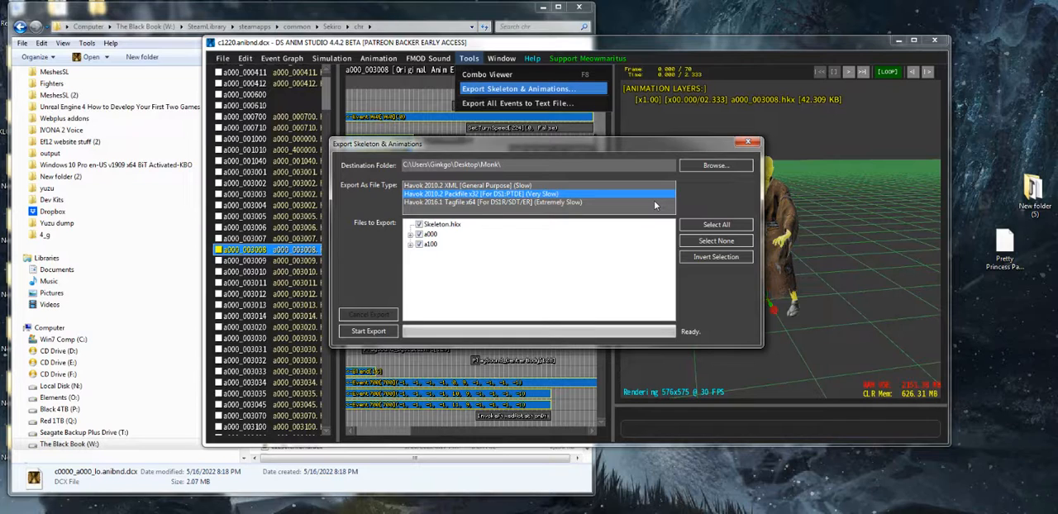
key(Down)
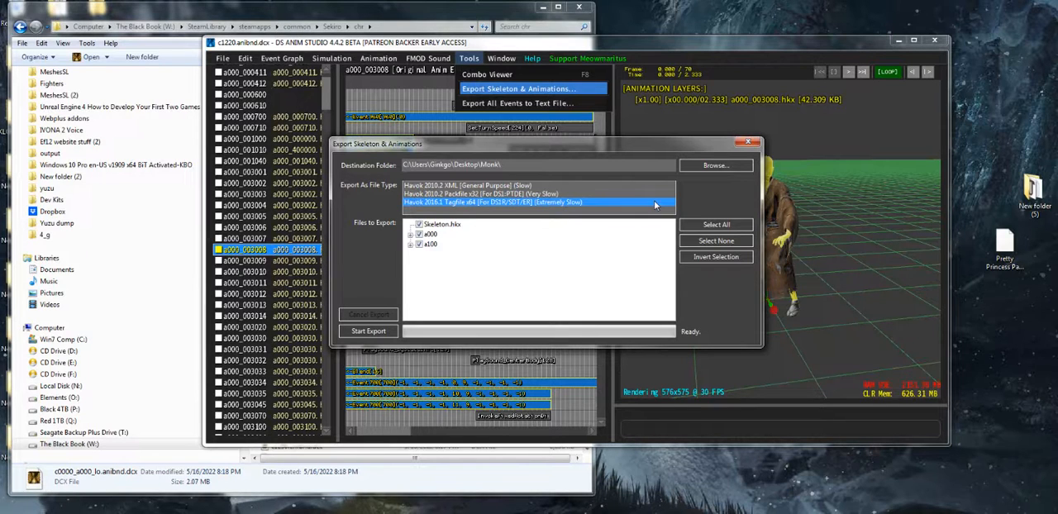
click(447, 186)
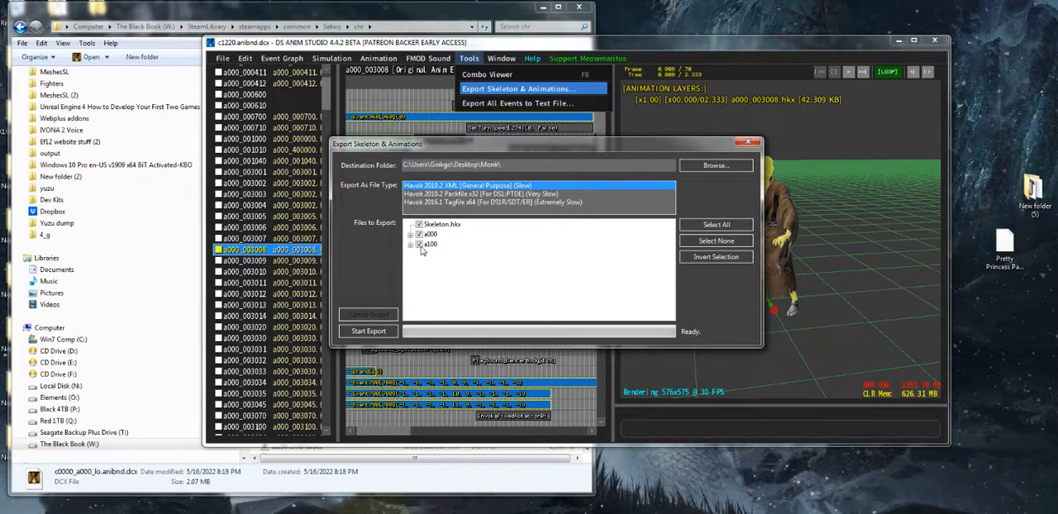
Examine the animation files listed under a100 in the files to export, and collapse the group again
click(411, 246)
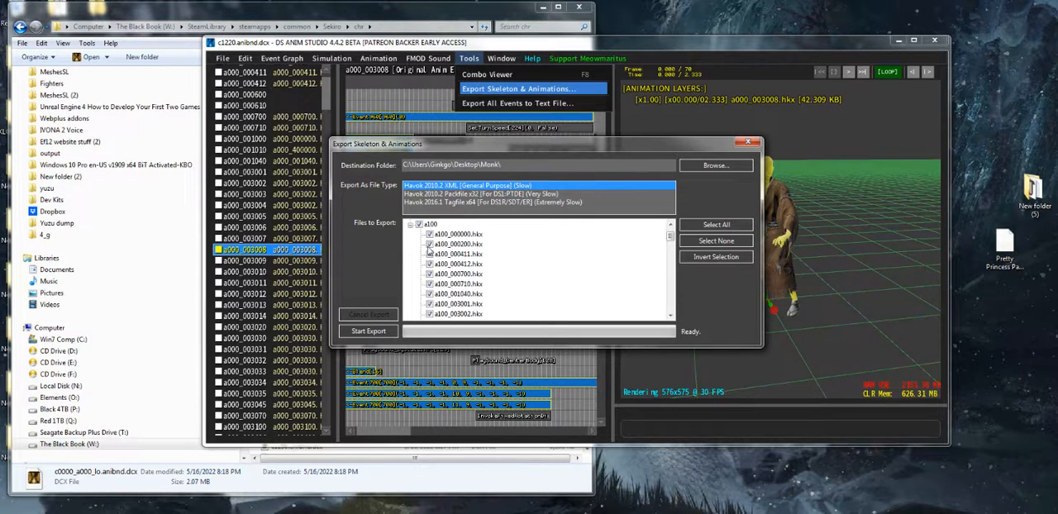
scroll(455, 275, down, 2)
scroll(454, 275, down, 5)
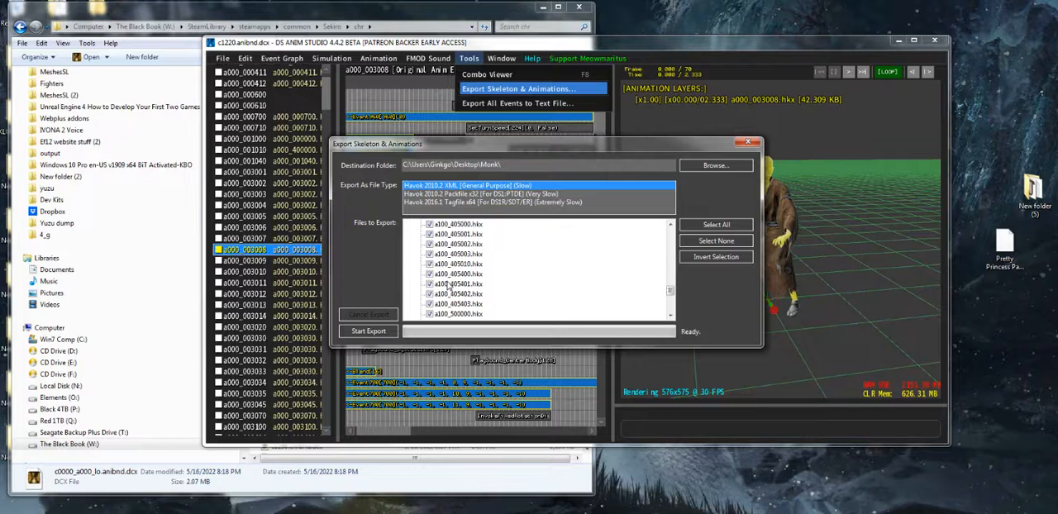
scroll(448, 283, down, 1)
click(430, 275)
scroll(432, 282, up, 5)
scroll(433, 283, up, 3)
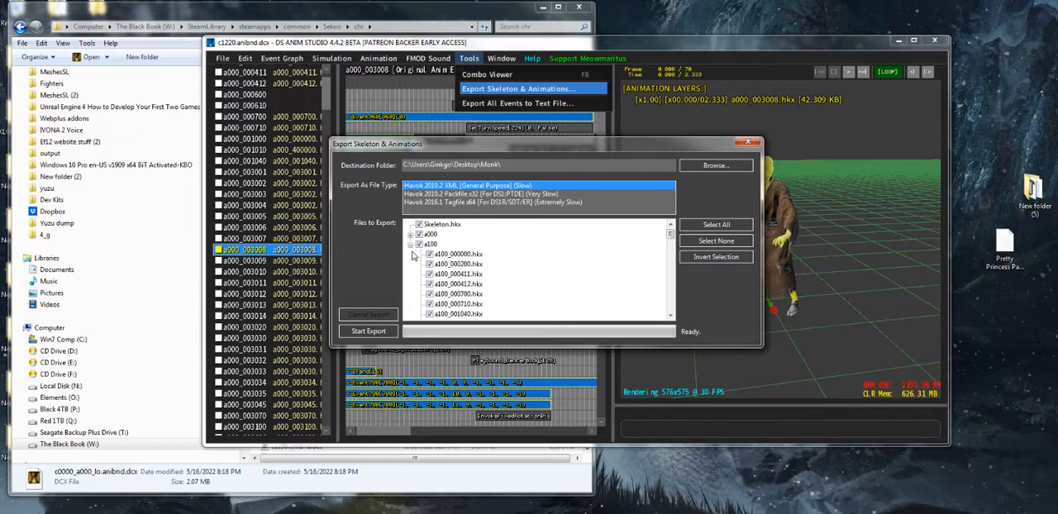
click(411, 244)
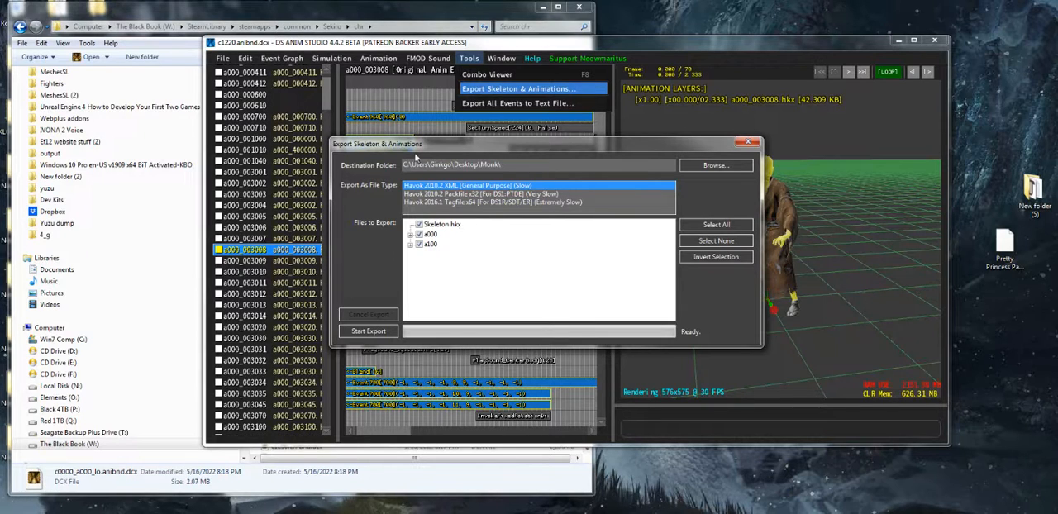
Export Skeleton.hkx with the a000 and a100 animations to the Monk folder, and close the export dialog and DS Anim Studio
click(364, 331)
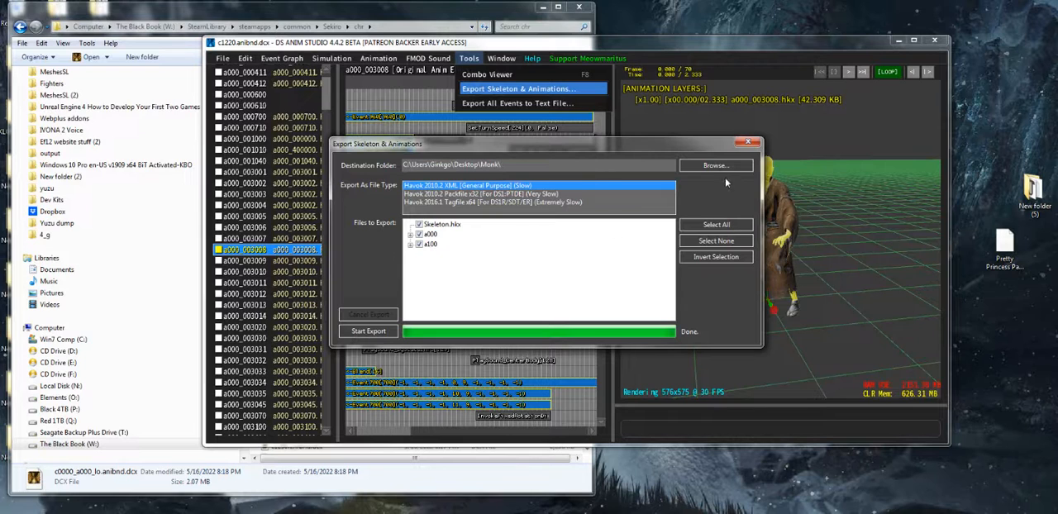
click(749, 144)
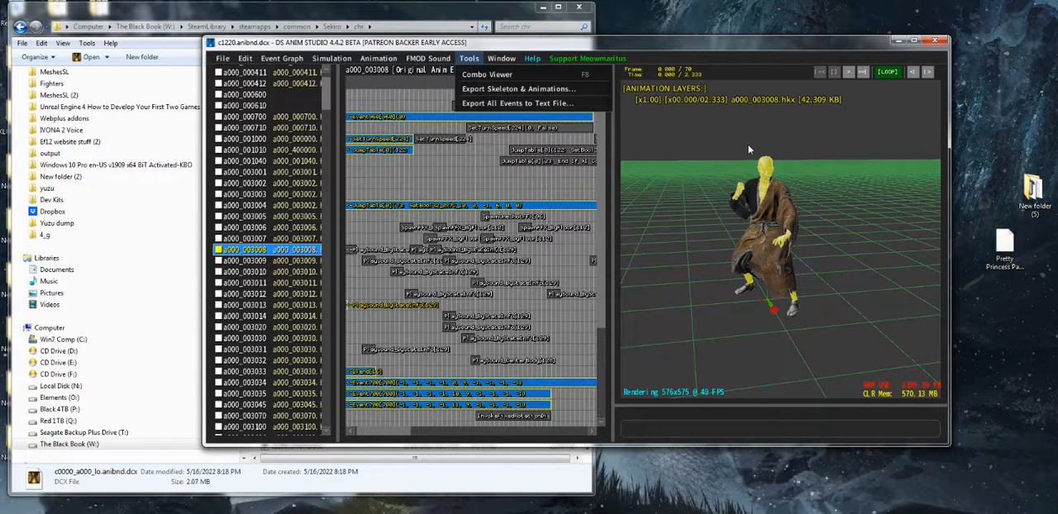
click(748, 150)
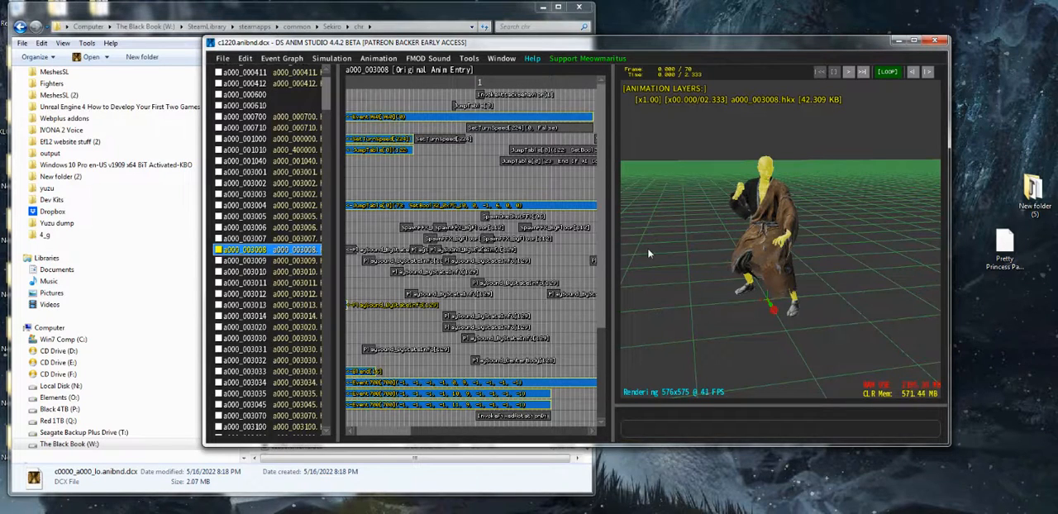
click(933, 41)
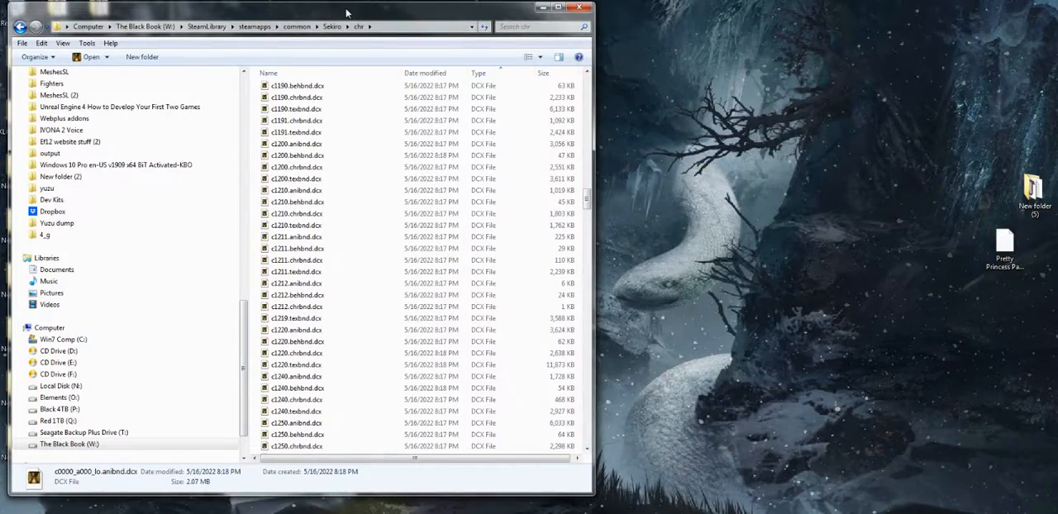
Close the Sekiro chr folder and open the Monk folder on the Desktop to review the exported XML files
drag(346, 13, 466, 78)
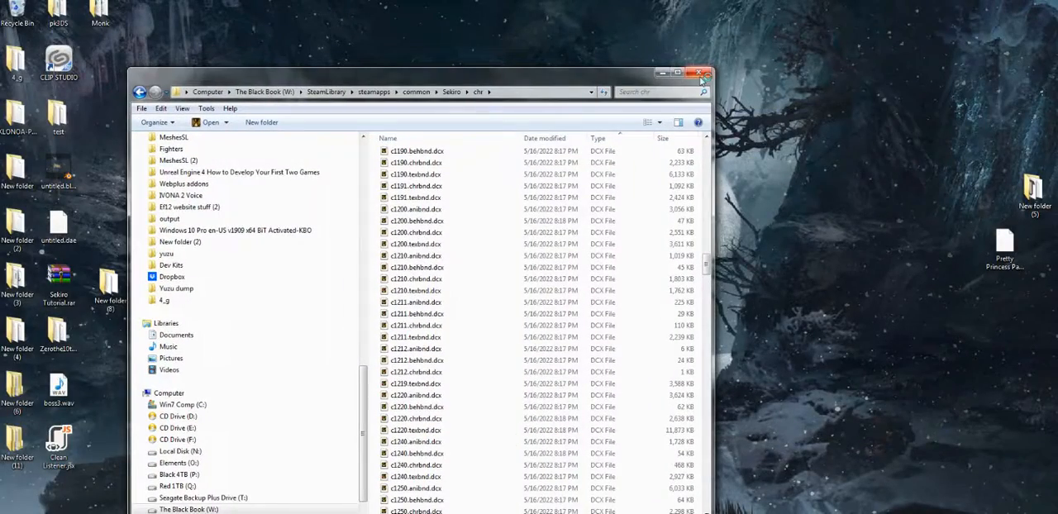
click(698, 74)
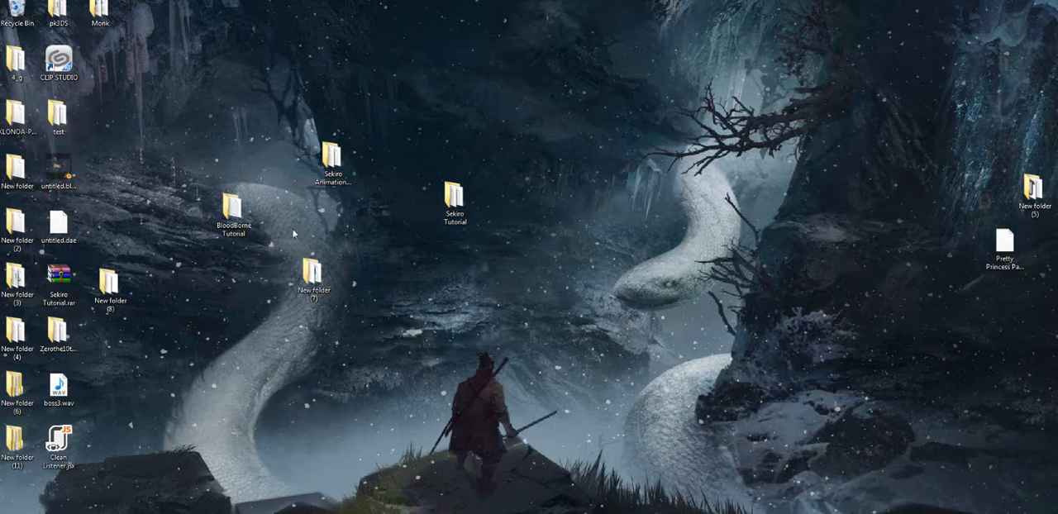
double_click(98, 23)
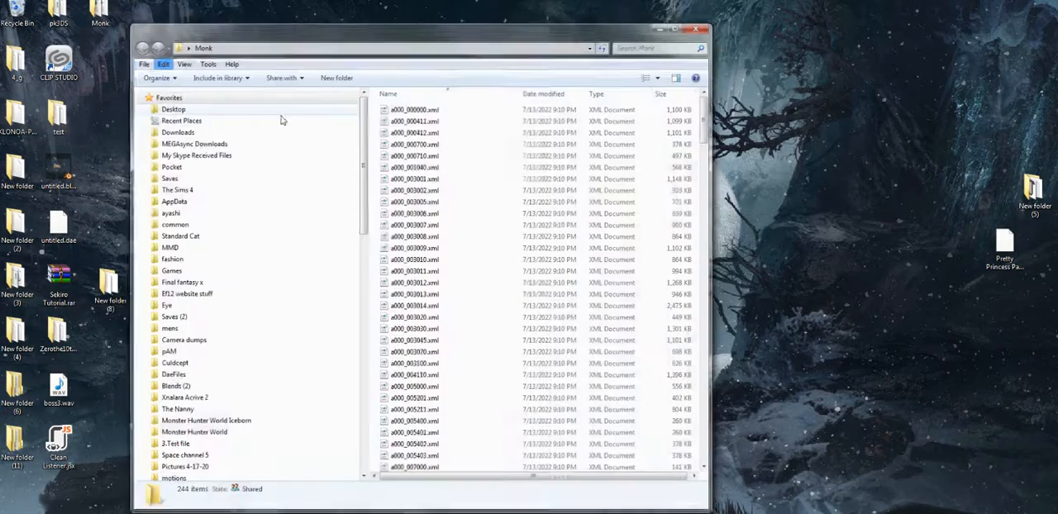
drag(406, 36, 586, 32)
scroll(633, 213, down, 20)
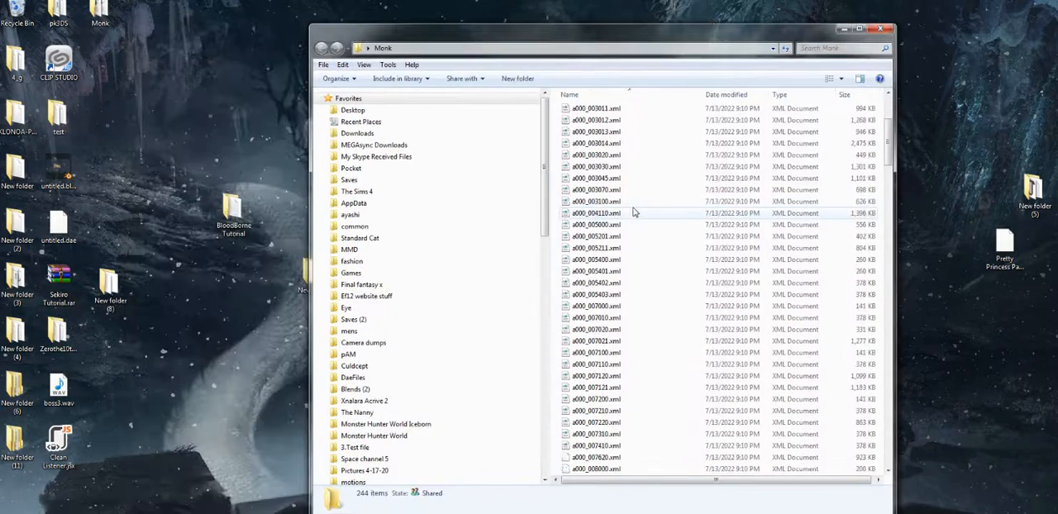
scroll(645, 277, down, 20)
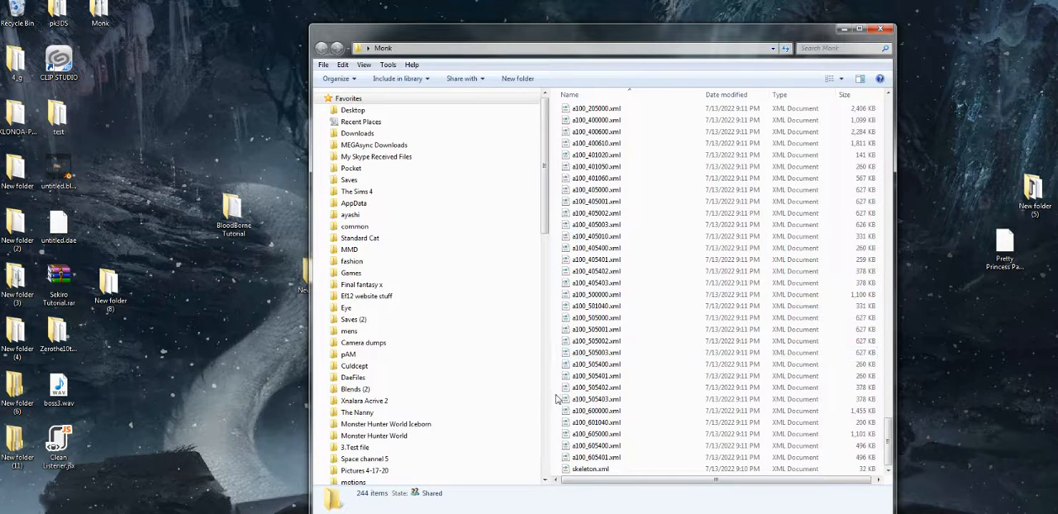
Group the Monk folder's files by type and move its window aside
right_click(558, 397)
mouse_move(491, 220)
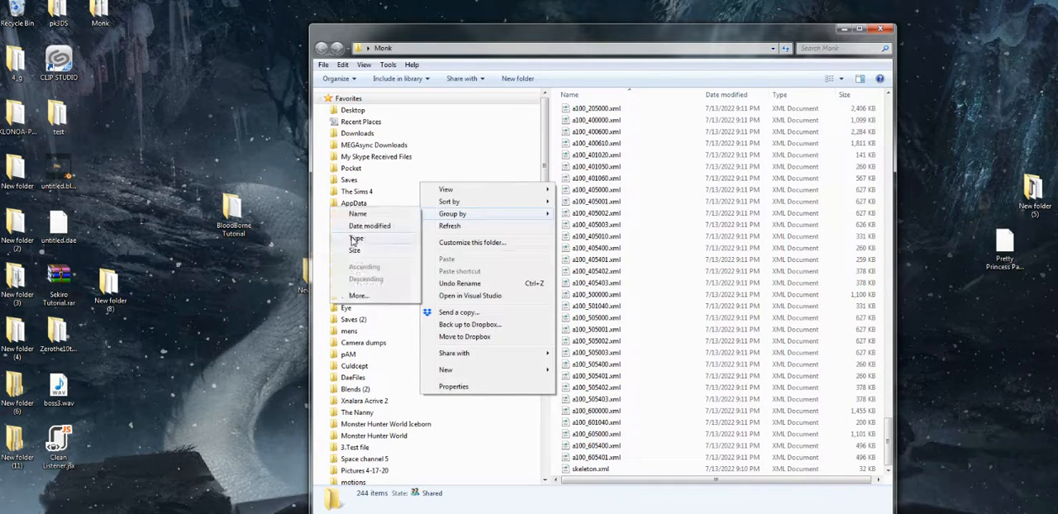
click(357, 238)
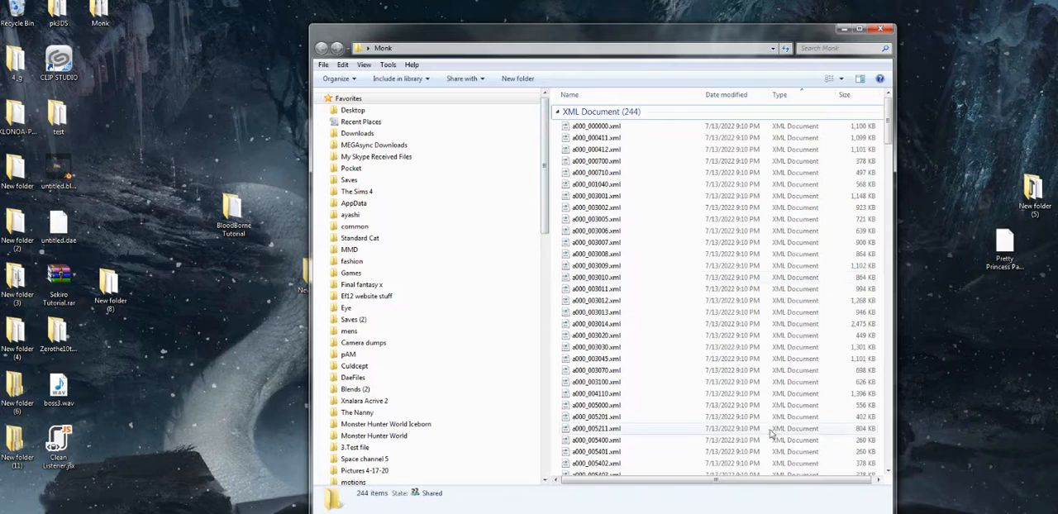
drag(429, 46, 62, 41)
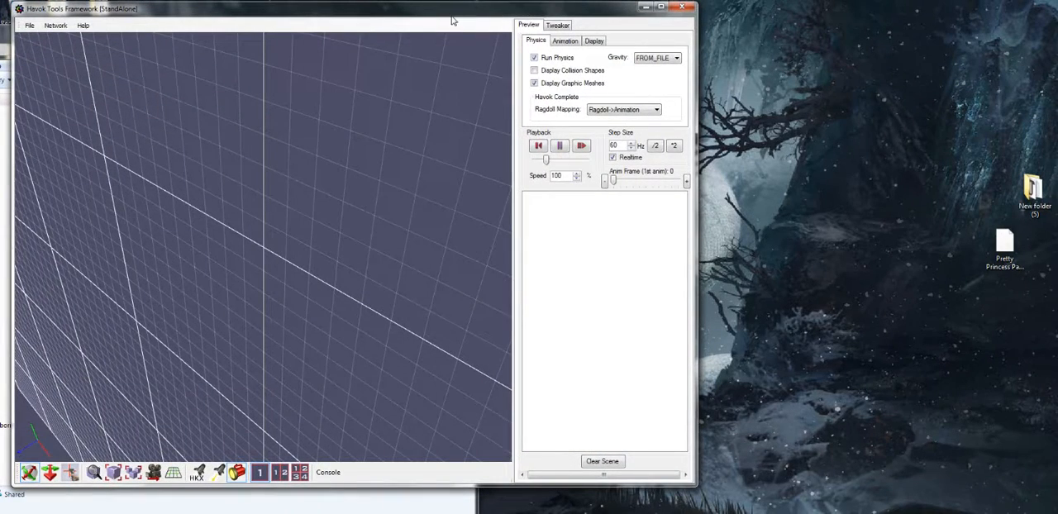
Place the Havok Tools Framework window beside the Monk folder and load skeleton.xml from that folder into the scene
drag(452, 20, 706, 50)
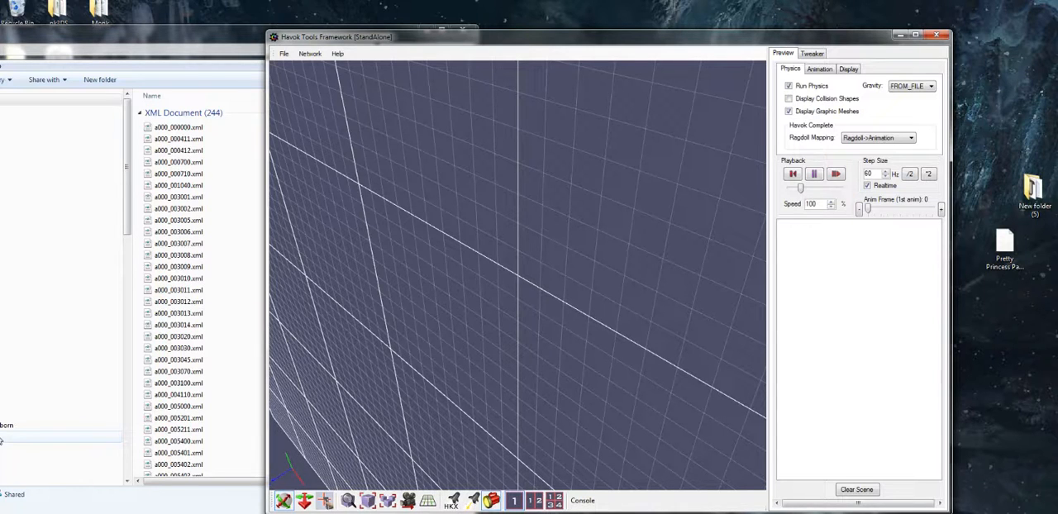
scroll(339, 307, down, 1)
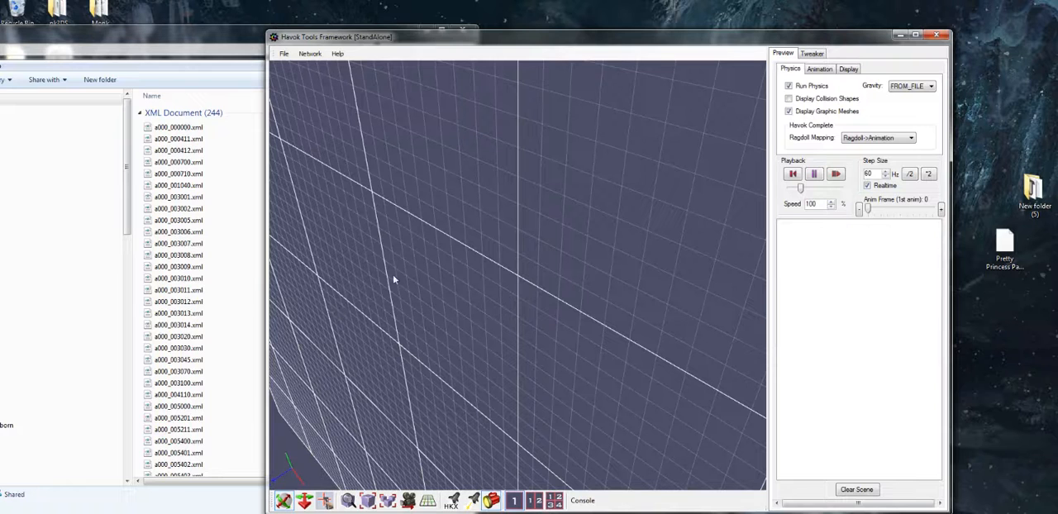
middle_drag(435, 284, 435, 281)
scroll(458, 293, down, 1)
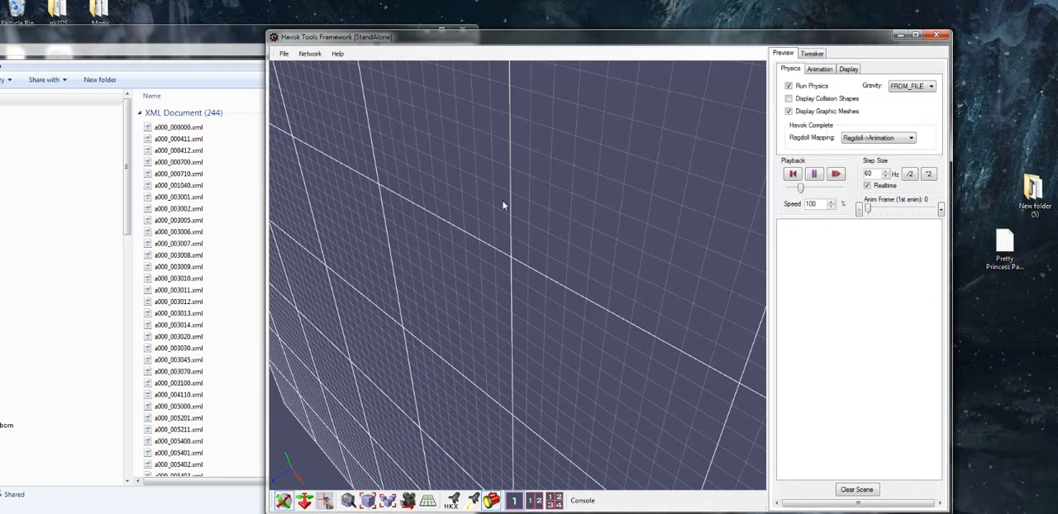
middle_drag(502, 206, 507, 199)
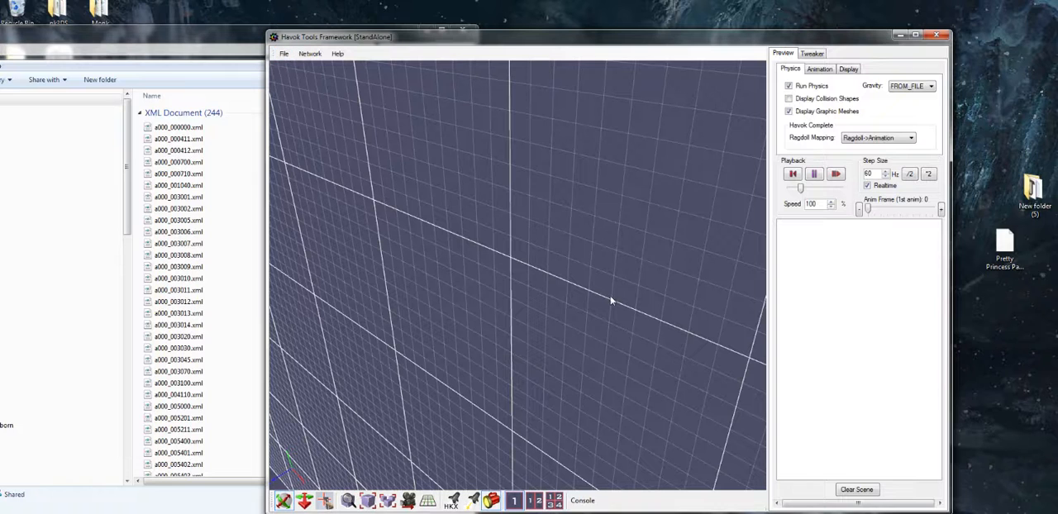
click(284, 54)
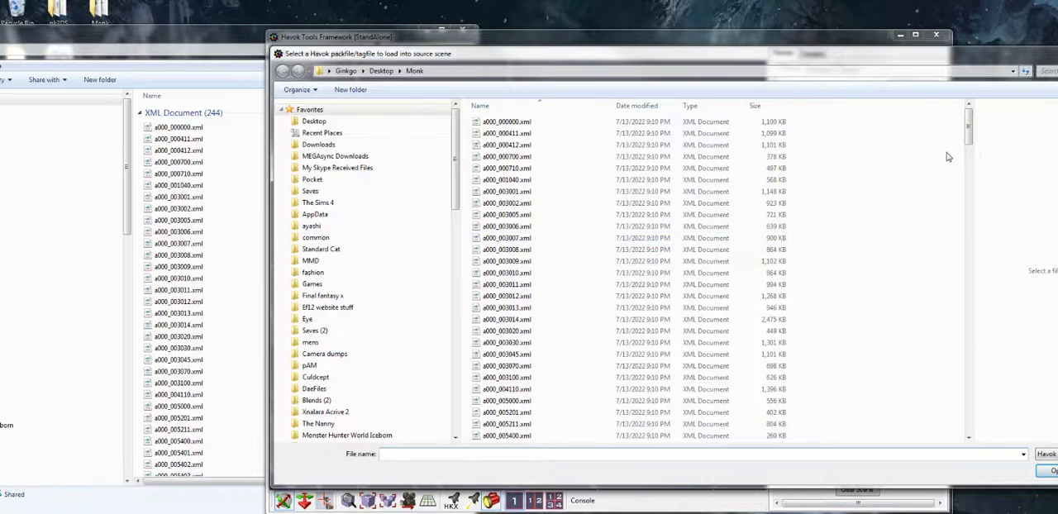
drag(966, 134, 965, 425)
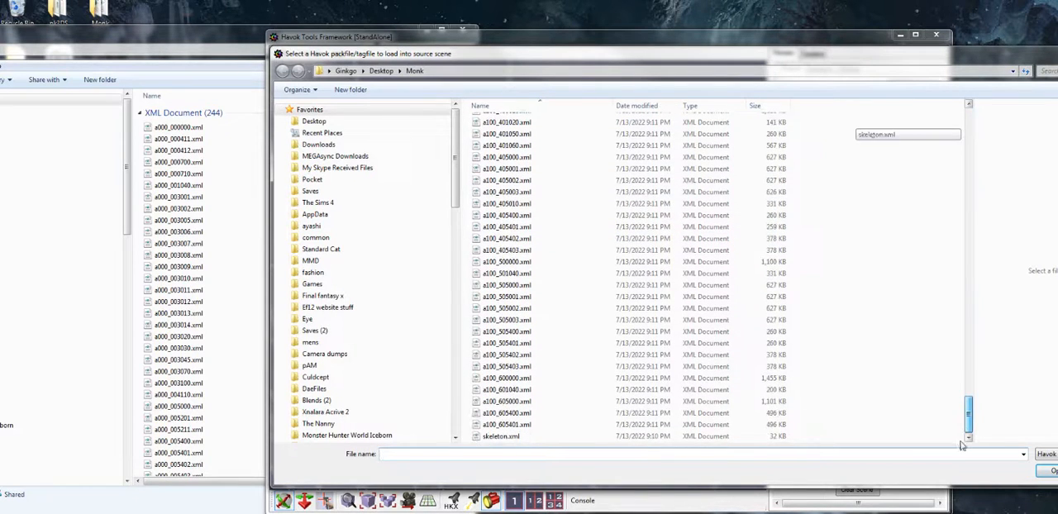
double_click(541, 436)
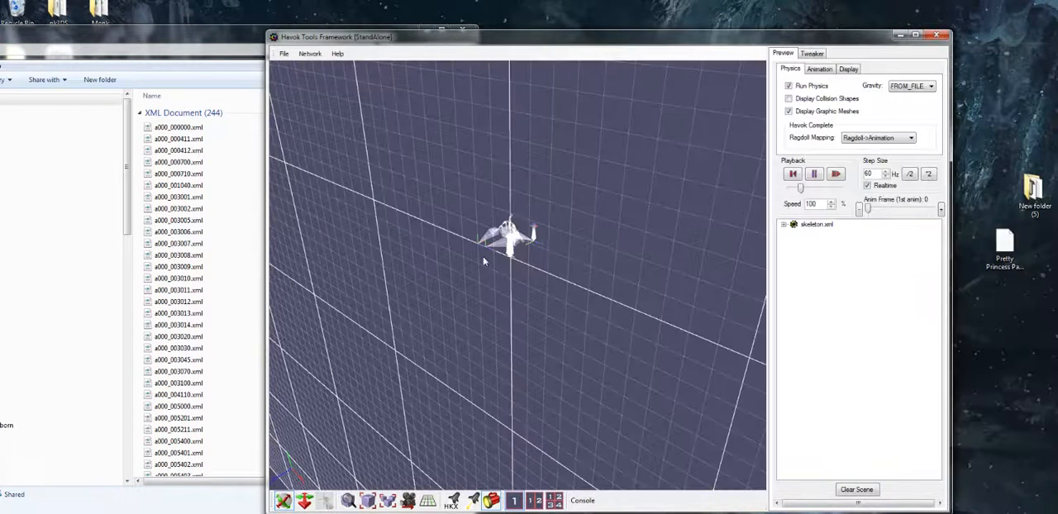
Examine the loaded skeleton up close from several angles
drag(463, 262, 450, 314)
scroll(480, 332, up, 8)
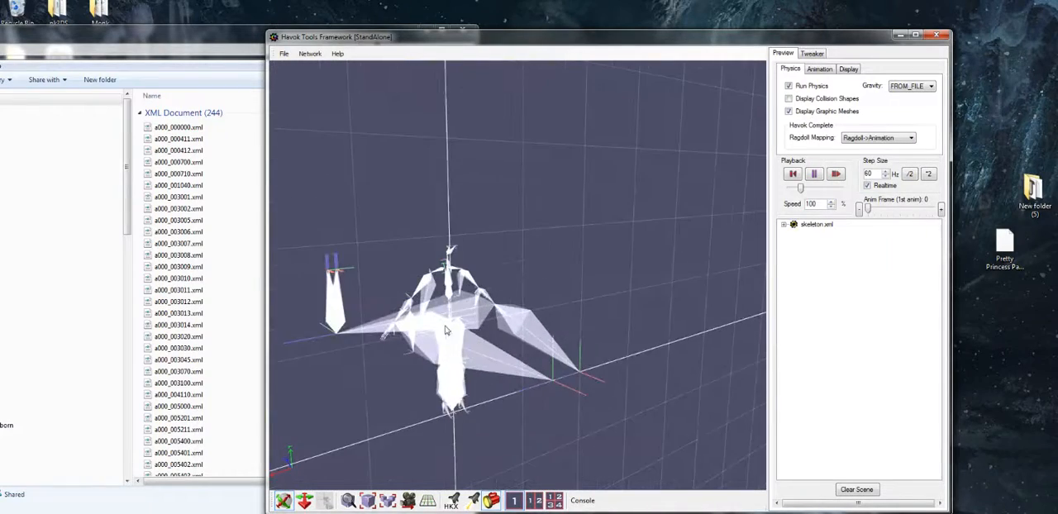
drag(454, 351, 651, 340)
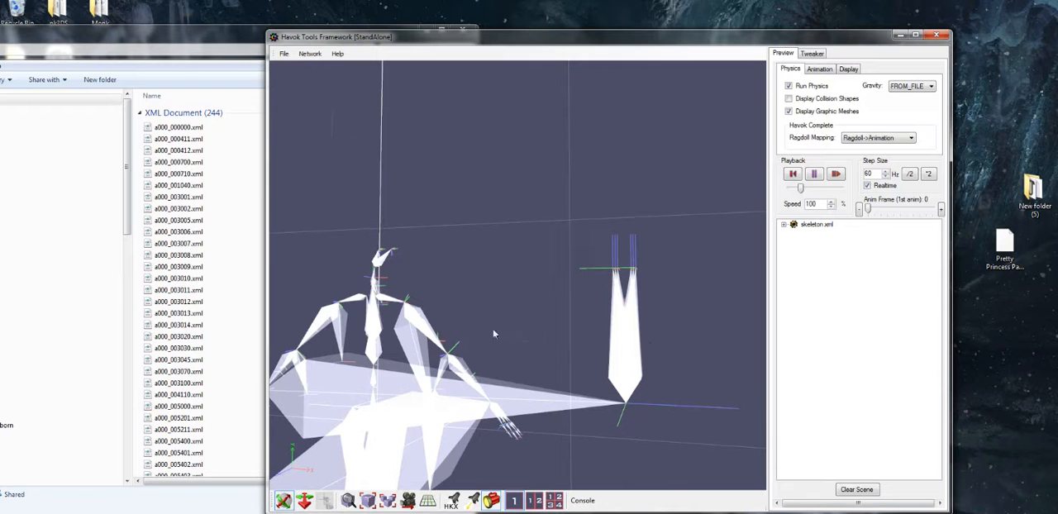
drag(493, 333, 547, 346)
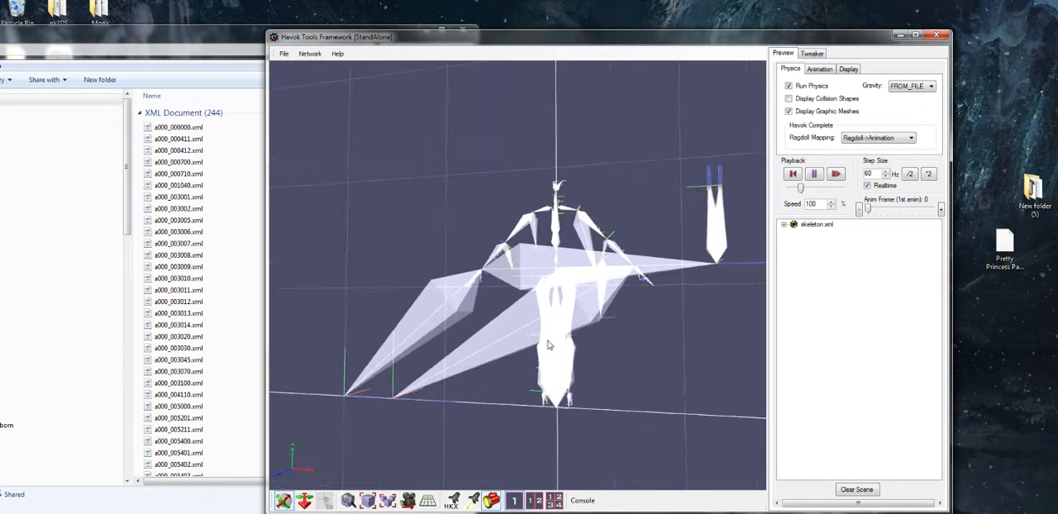
right_click(559, 331)
click(559, 212)
drag(547, 320, 535, 384)
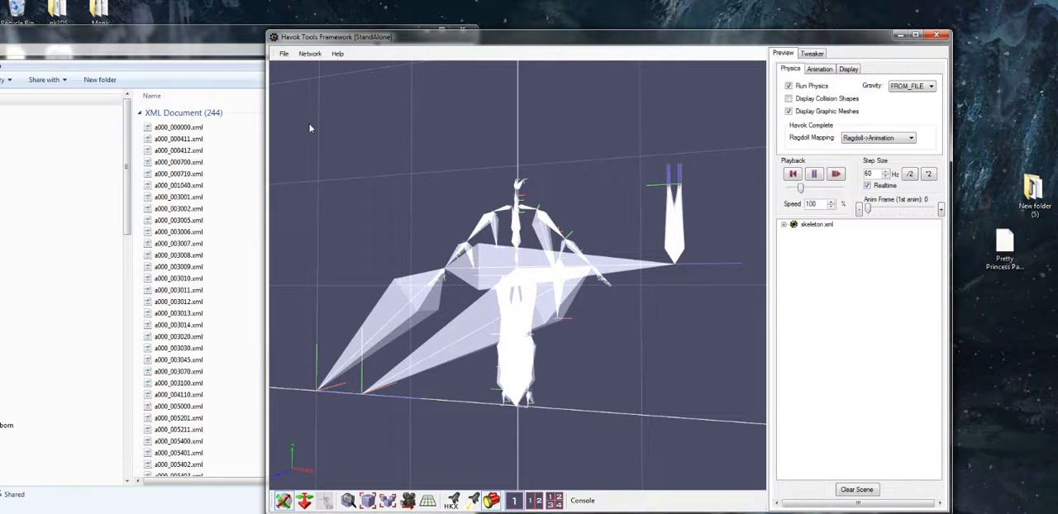
Save the skeleton scene to the Monk folder as Skelly.hkx in XML (Cross Platform Text) format, with Binary HKX as the file type
click(283, 54)
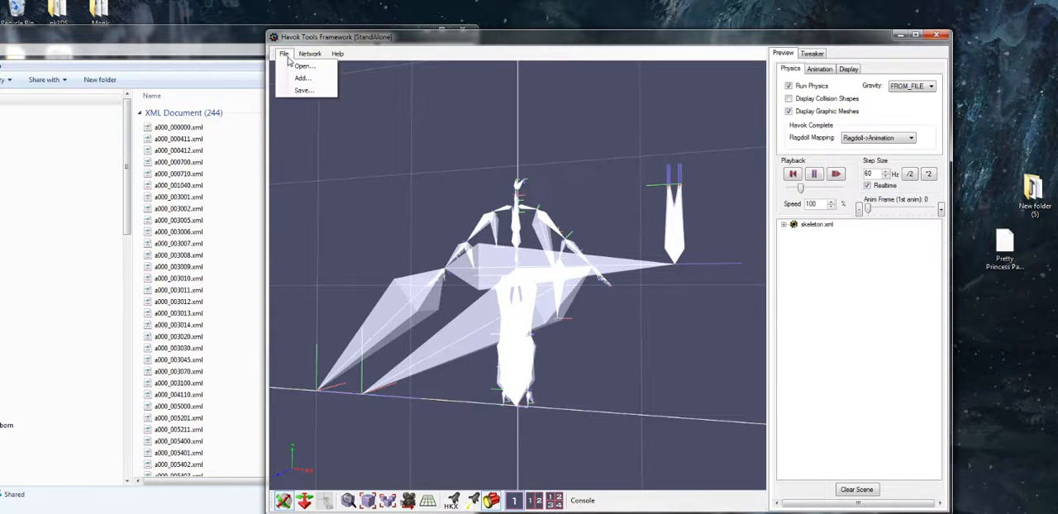
click(304, 91)
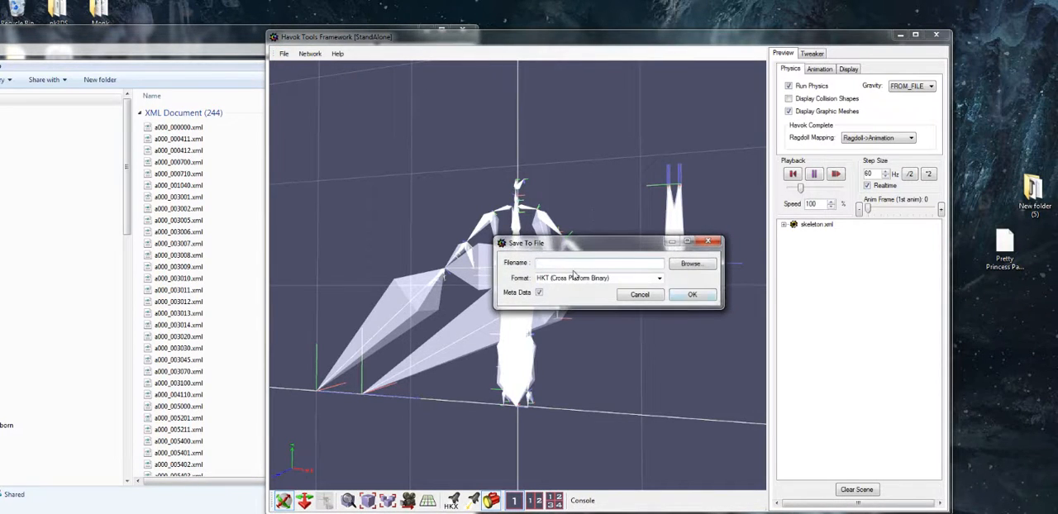
click(658, 278)
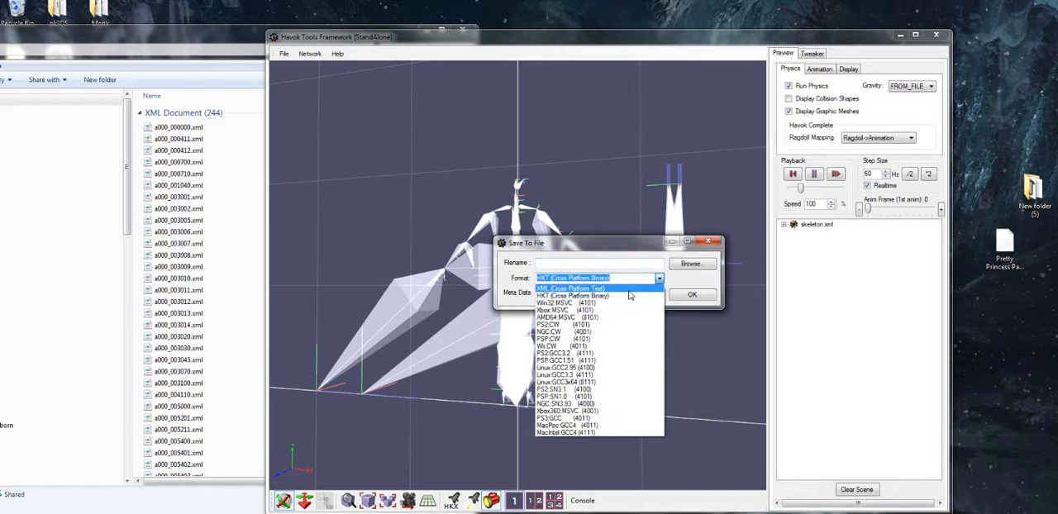
click(587, 288)
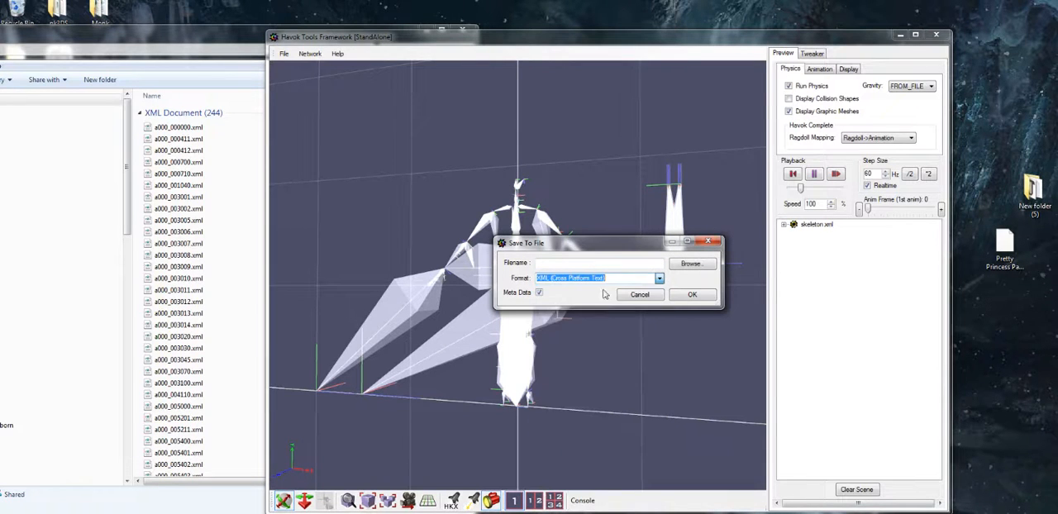
click(690, 264)
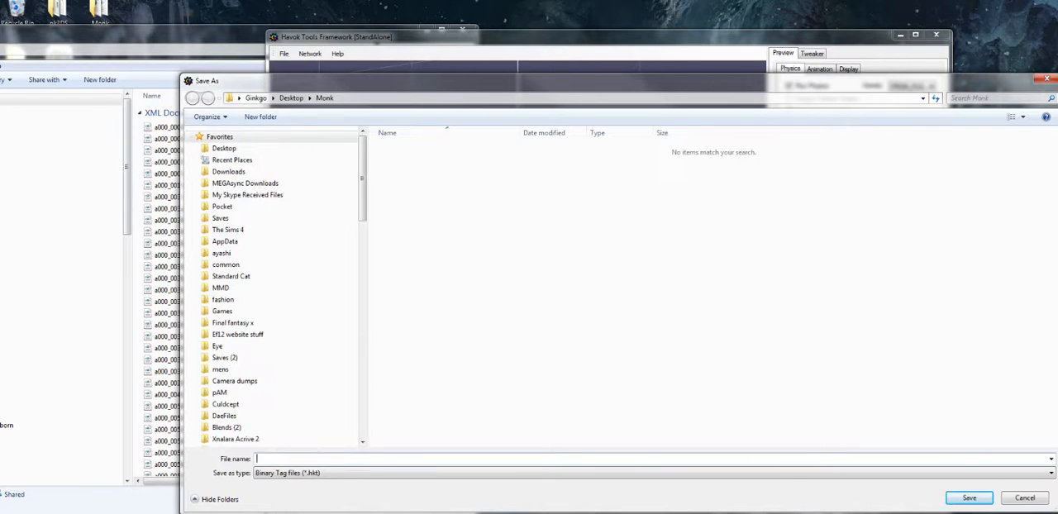
text(Skelly)
click(358, 471)
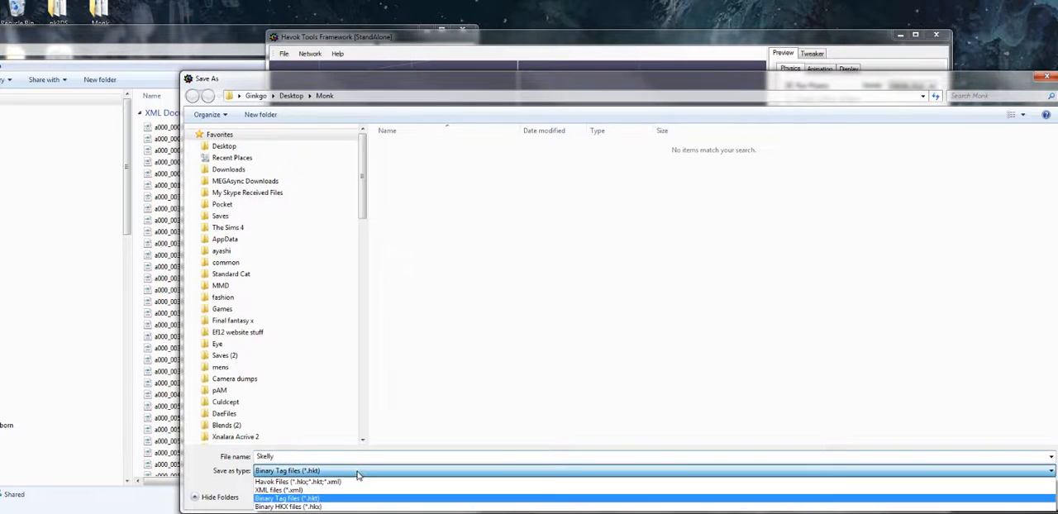
click(322, 506)
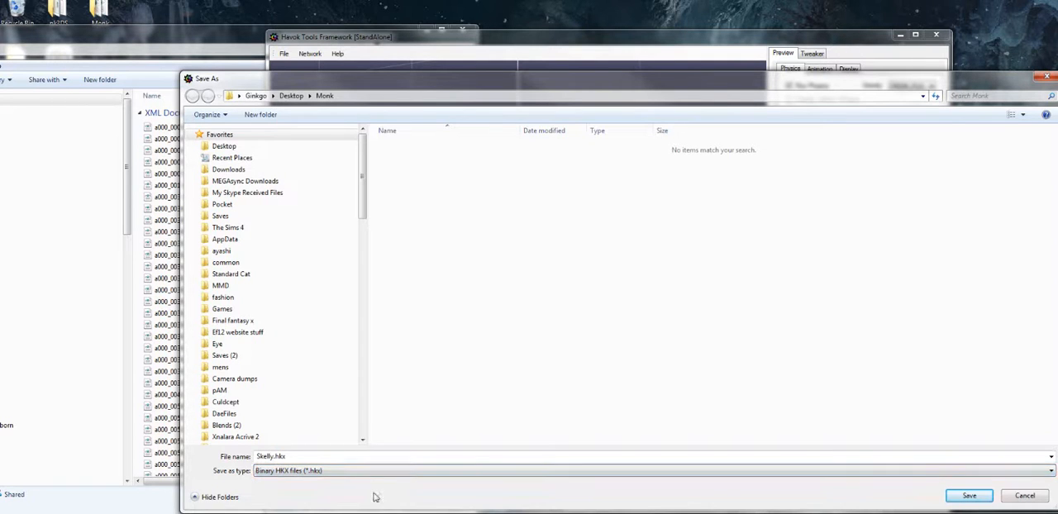
click(969, 496)
click(691, 296)
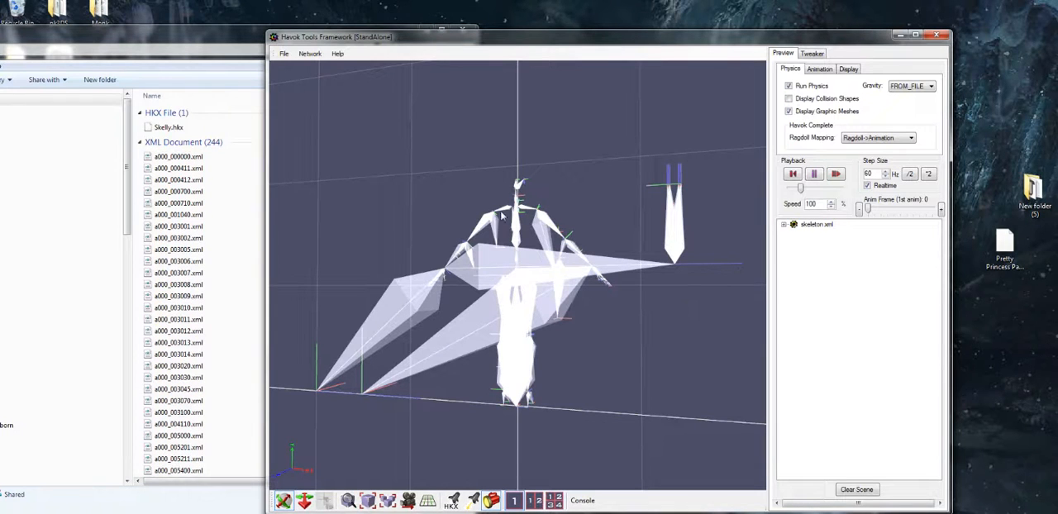
Add the a000_000412.xml animation to the skeleton scene and view its playback
drag(490, 282, 514, 293)
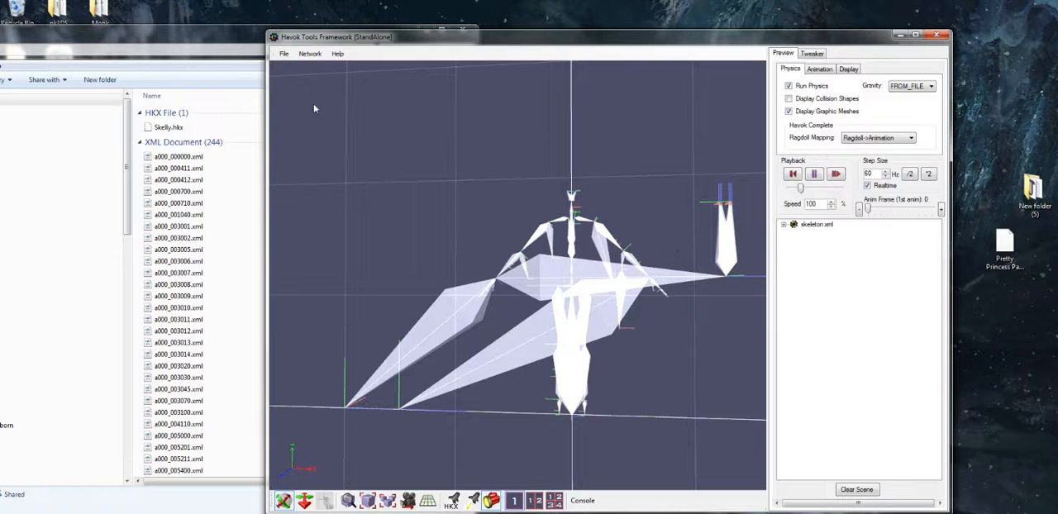
click(285, 55)
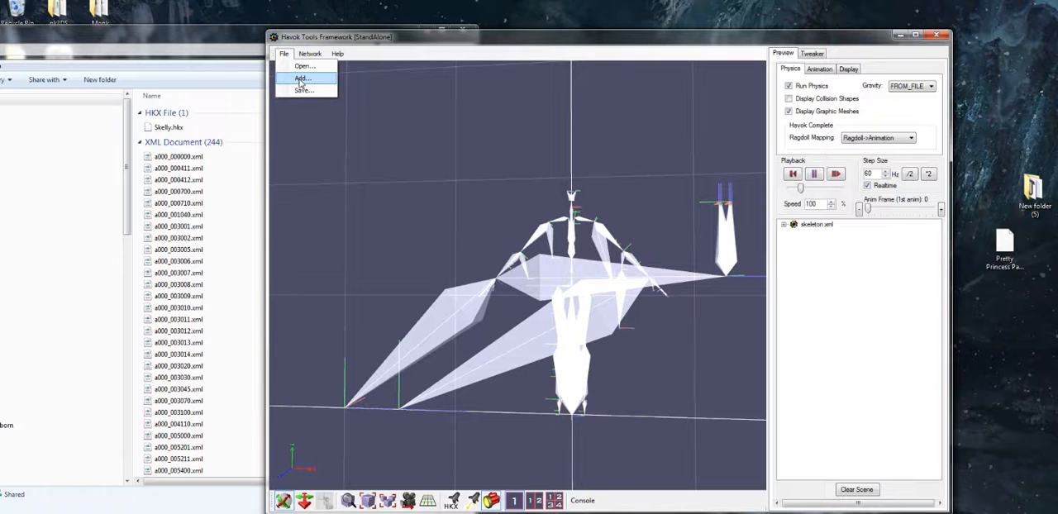
click(302, 78)
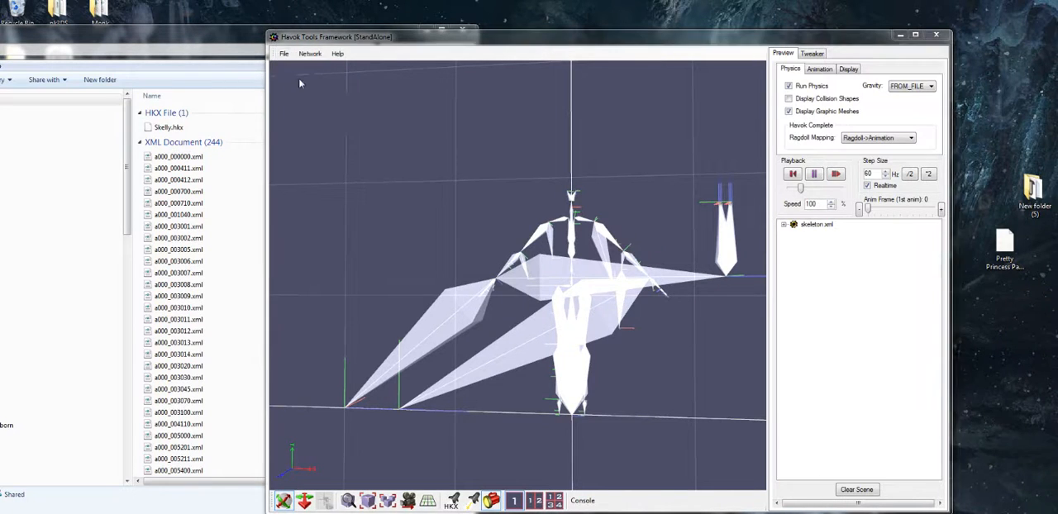
double_click(443, 145)
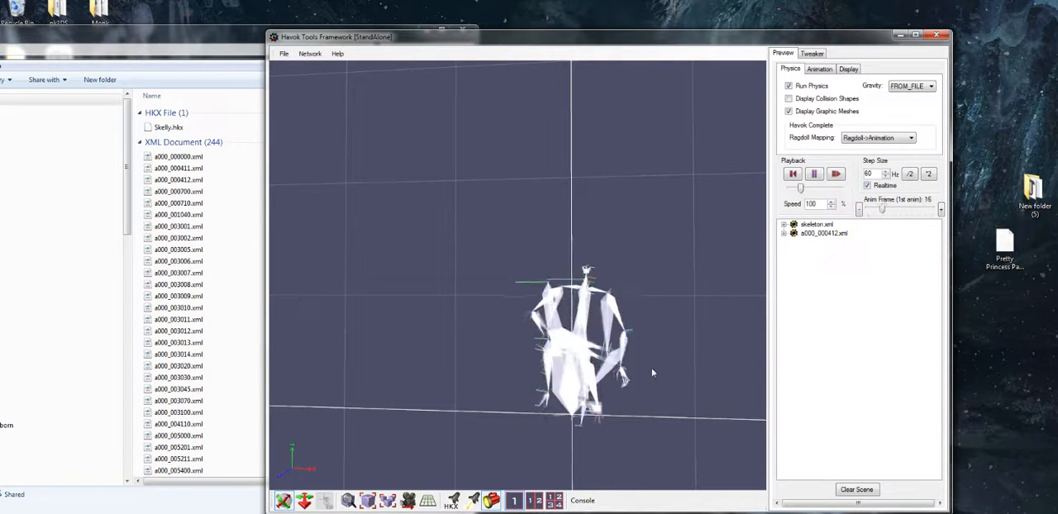
drag(644, 372, 629, 373)
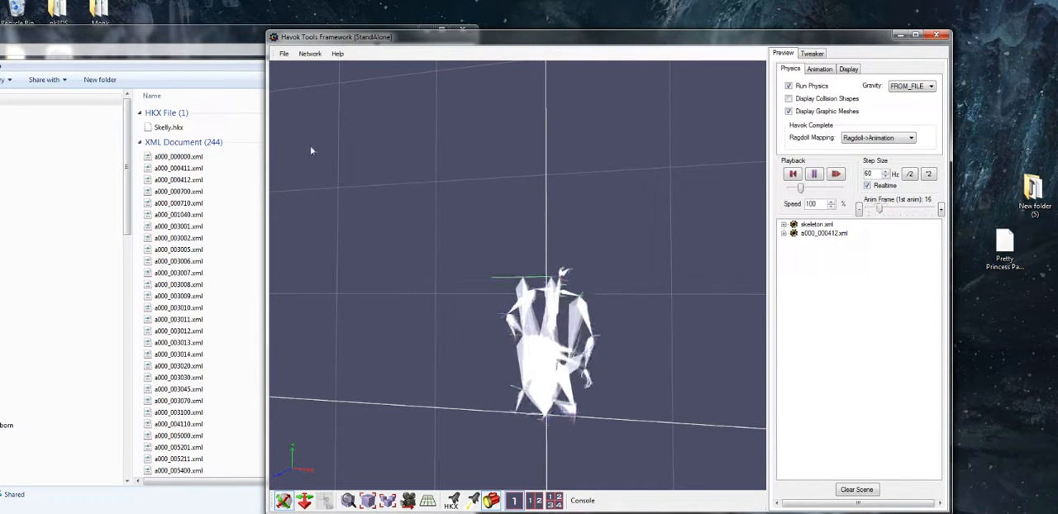
Start saving the scene and set the output format to XML (Cross Platform Text)
click(283, 55)
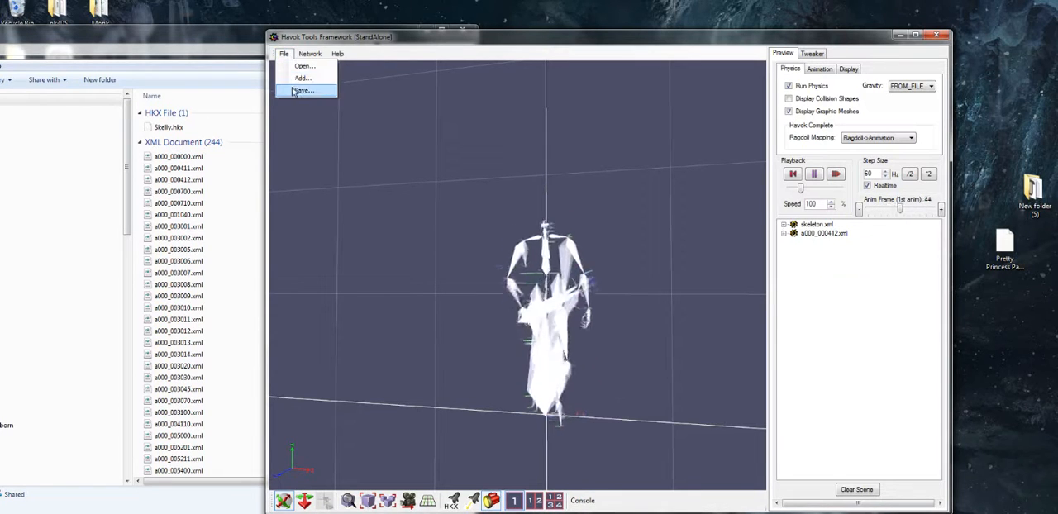
click(297, 90)
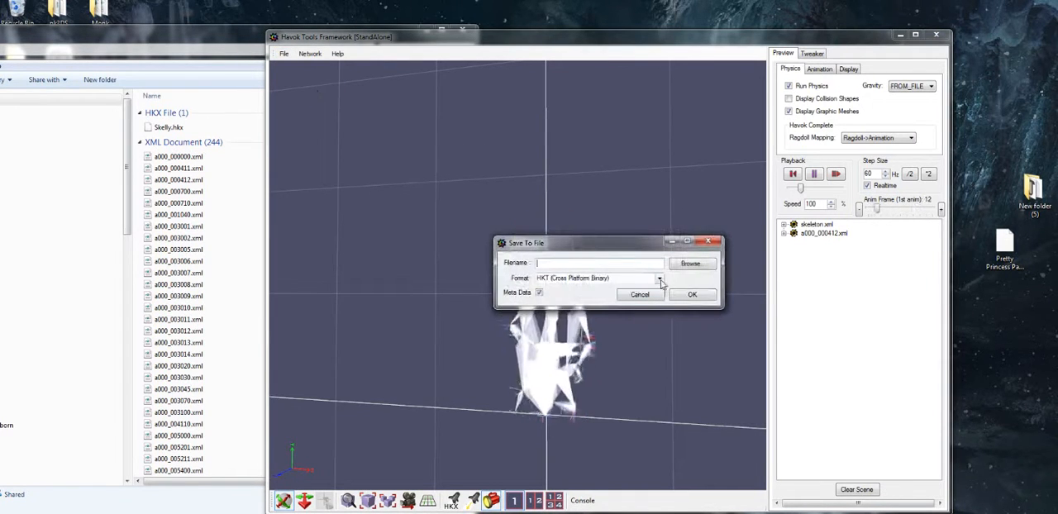
click(599, 279)
click(570, 289)
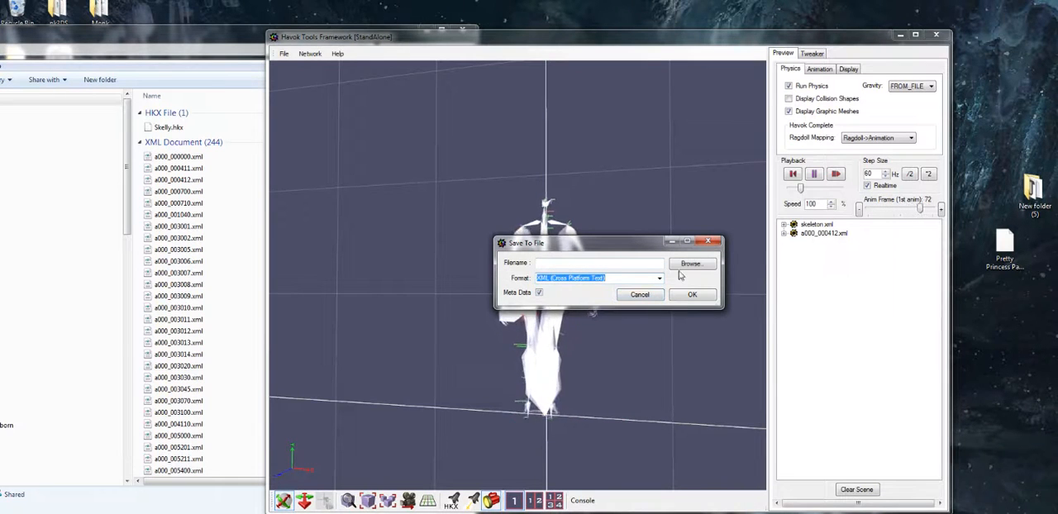
click(683, 265)
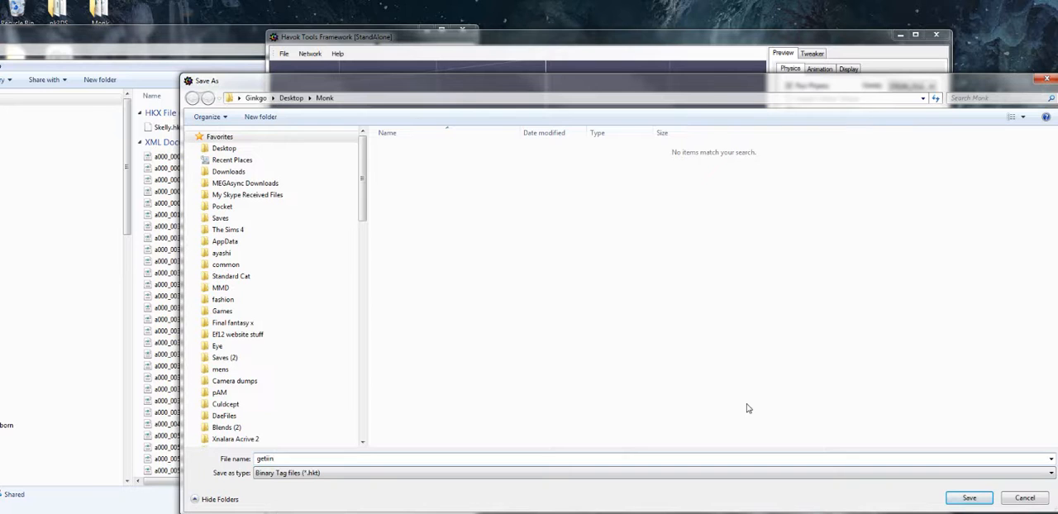
key(Return)
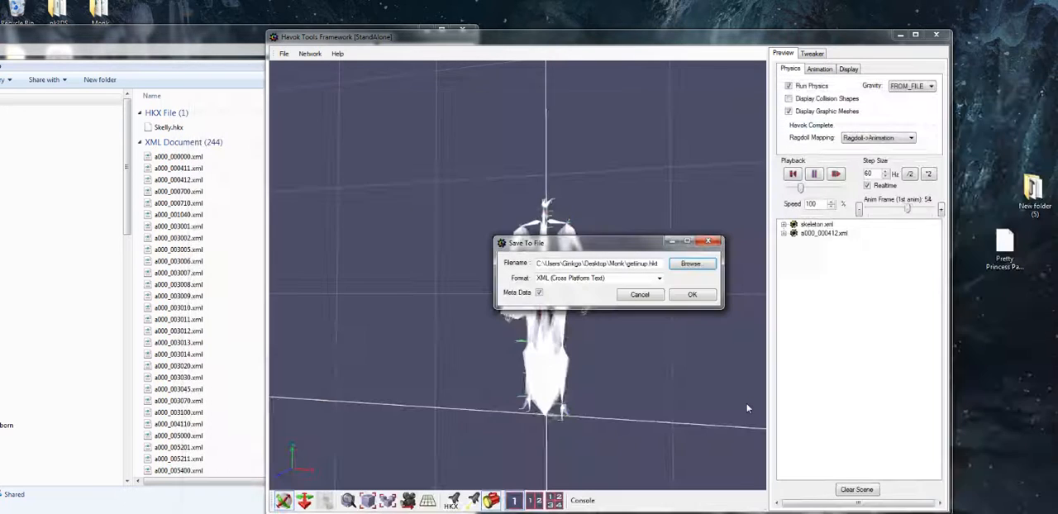
click(659, 278)
click(655, 292)
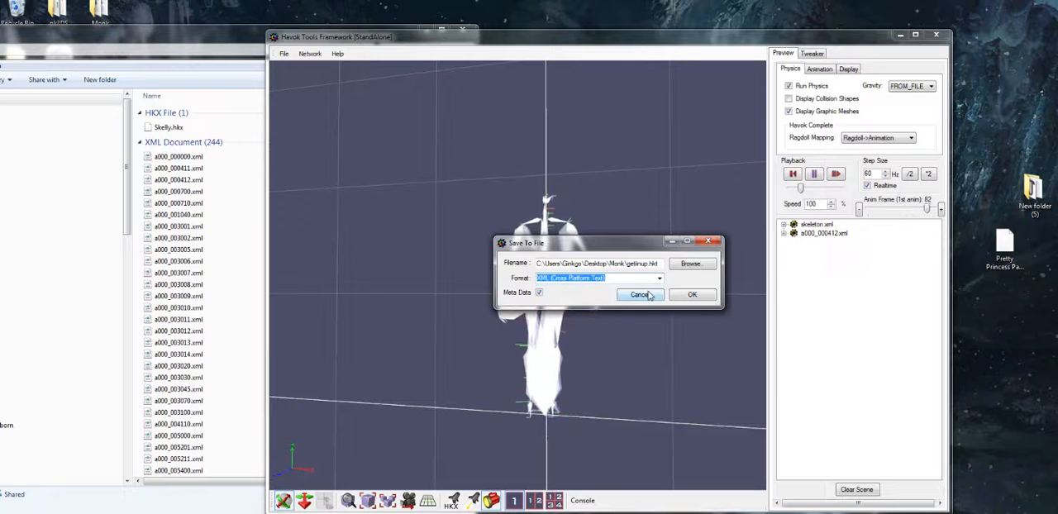
Save the scene to the Monk folder as headinout.hkx, with Binary HKX as the file type
click(688, 263)
click(288, 473)
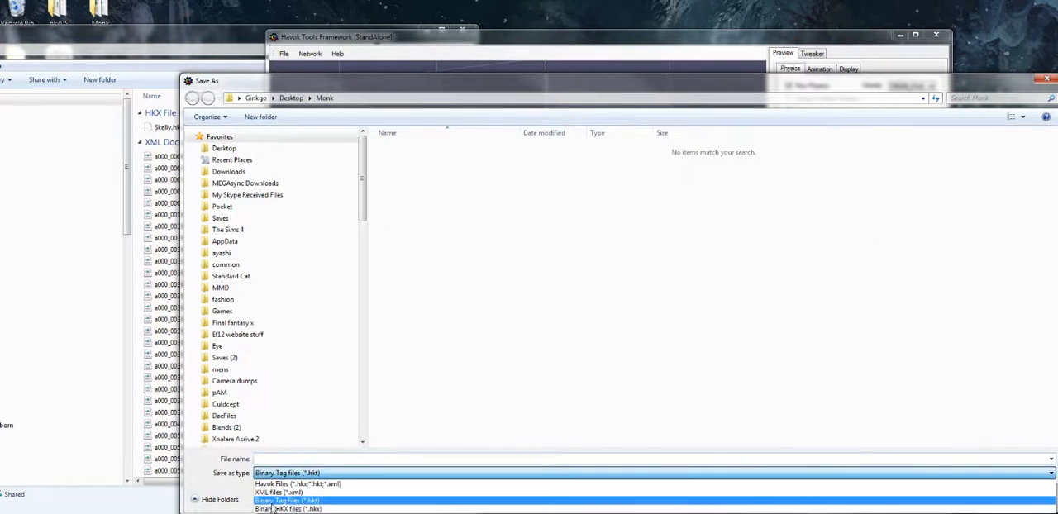
click(275, 509)
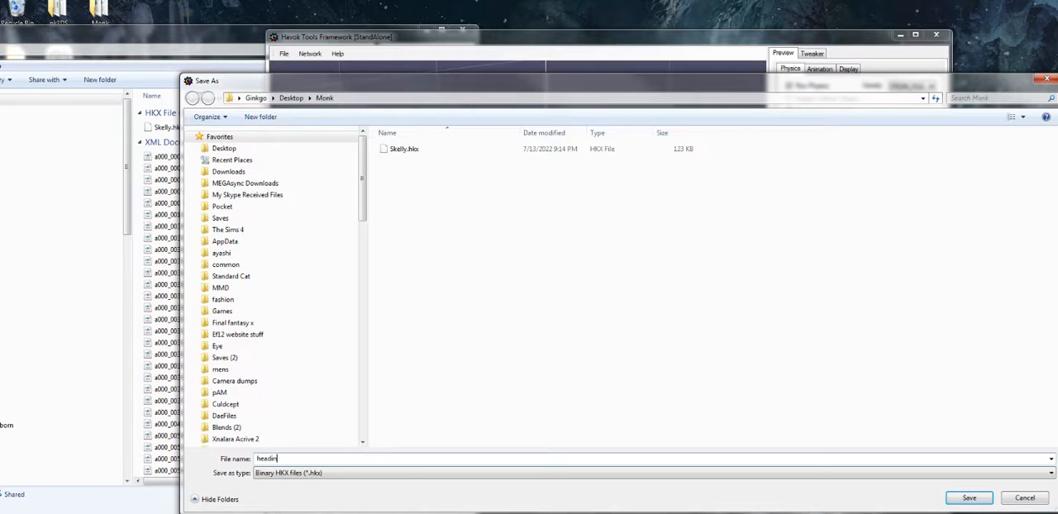
key(Return)
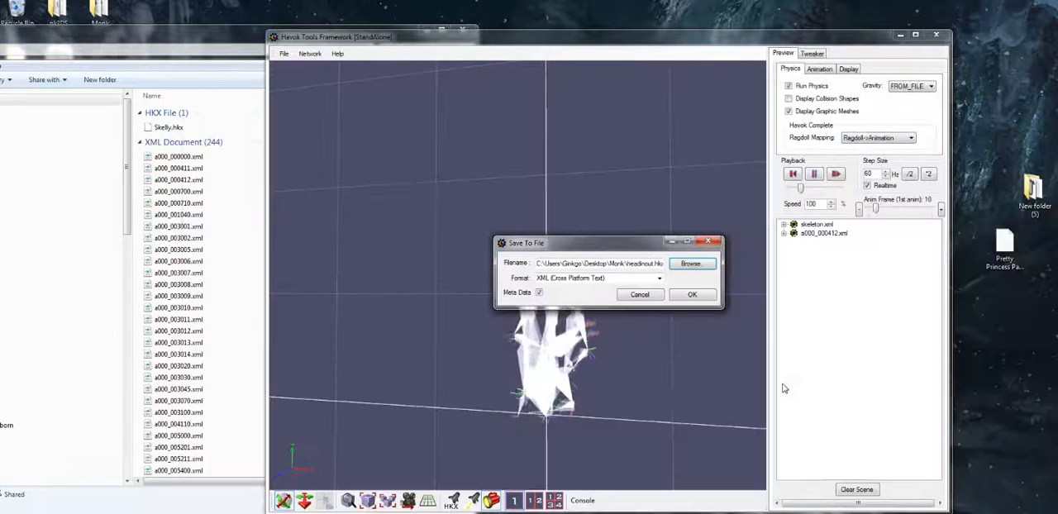
click(689, 295)
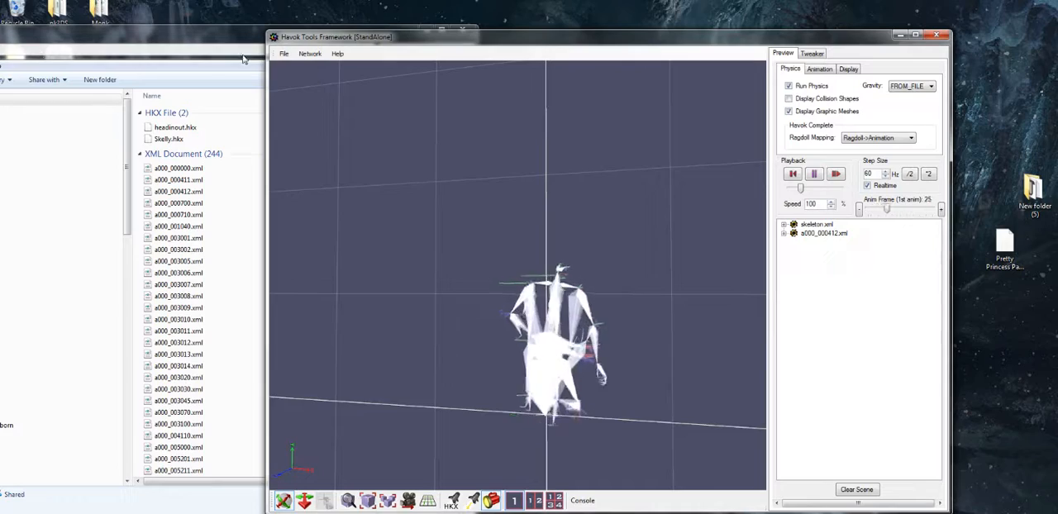
click(284, 54)
click(286, 68)
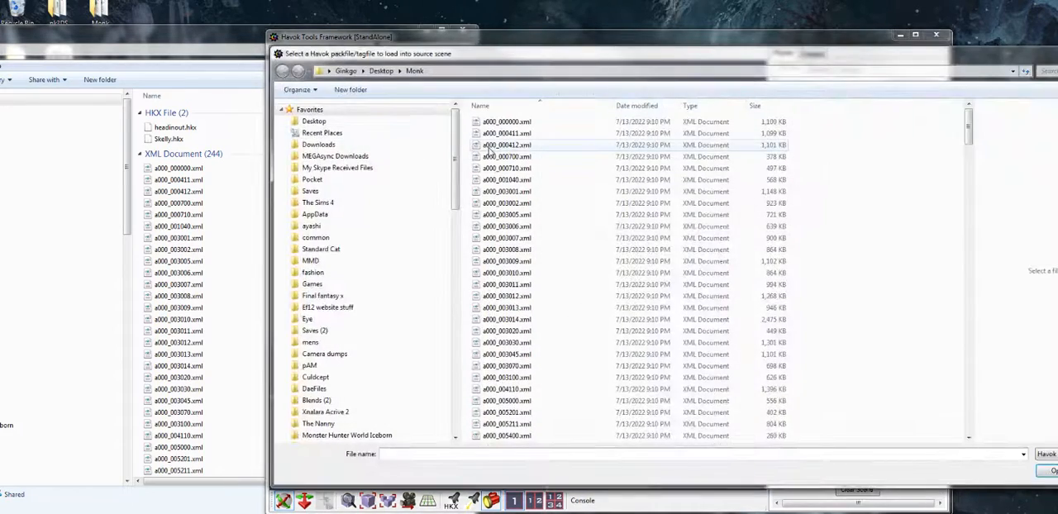
double_click(490, 147)
Add the a000_000411.xml animation from the Monk folder to the scene and view its playback
click(284, 54)
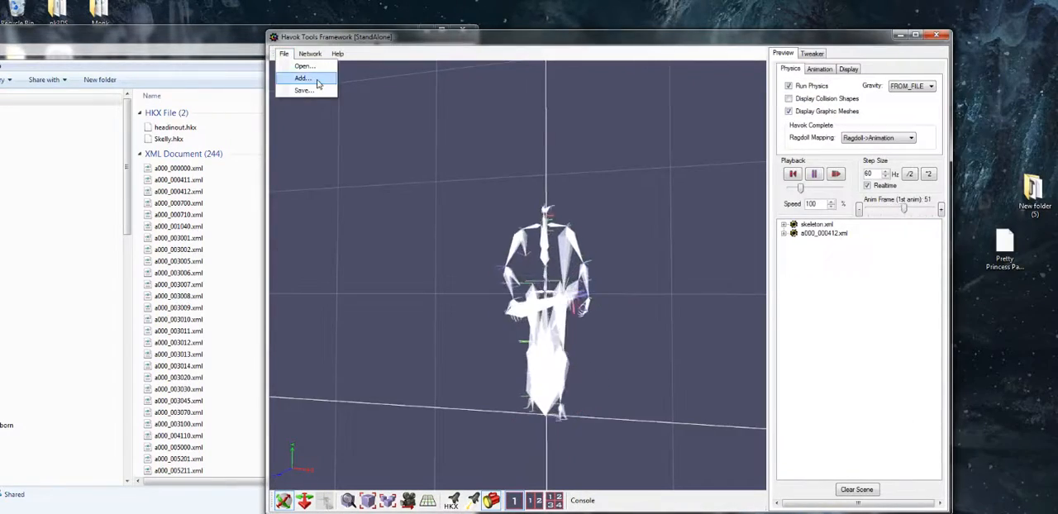
click(289, 81)
double_click(447, 135)
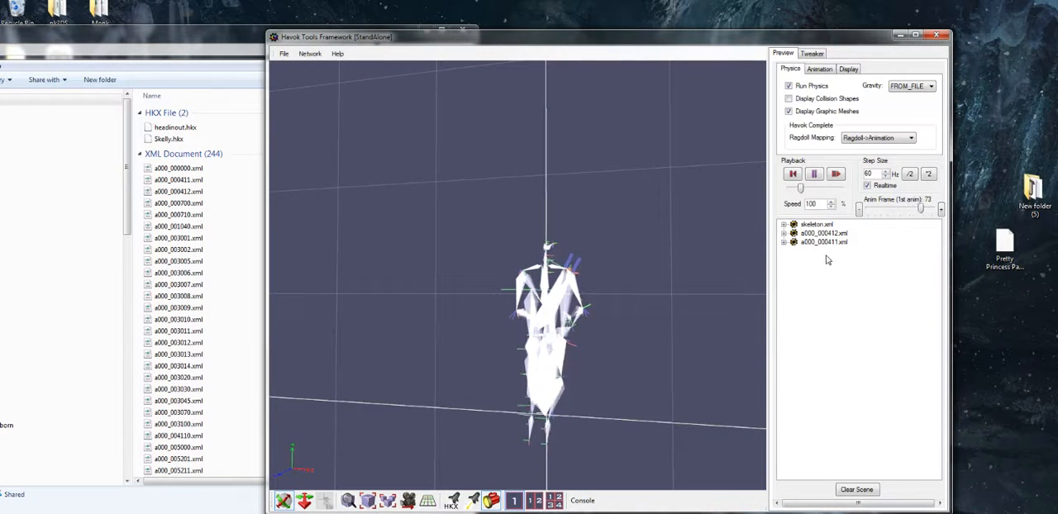
drag(642, 358, 617, 364)
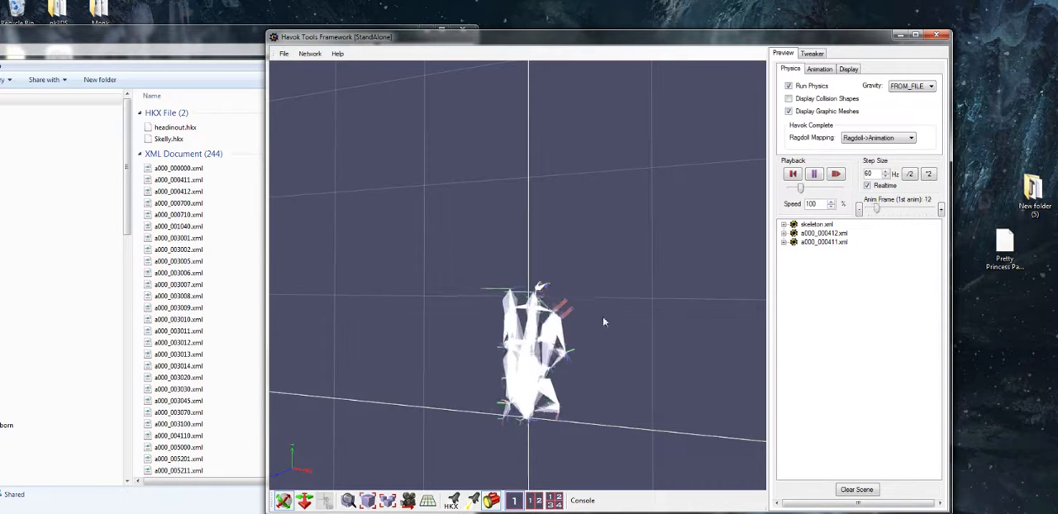
Disable the a000_000412.xml animation and remove it from the scene
right_click(823, 235)
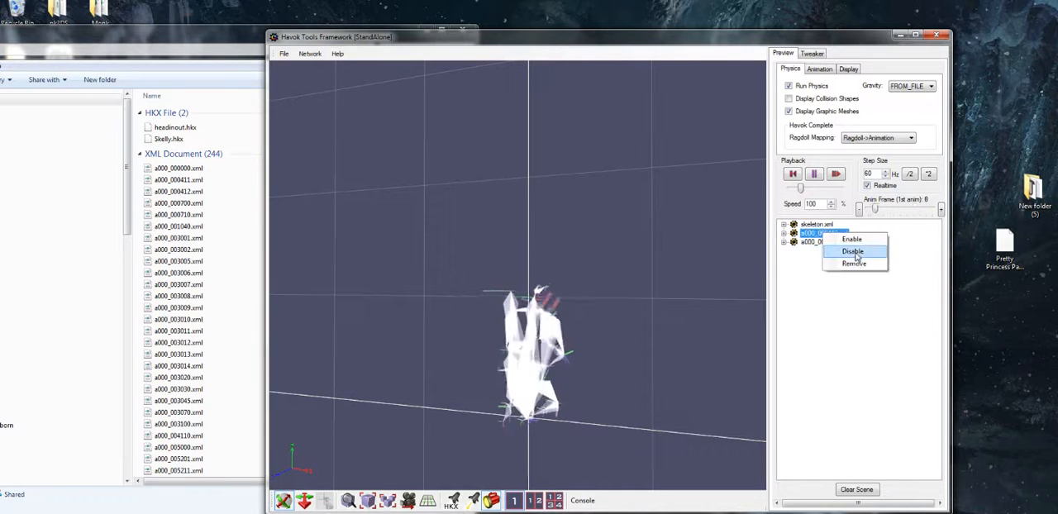
click(856, 255)
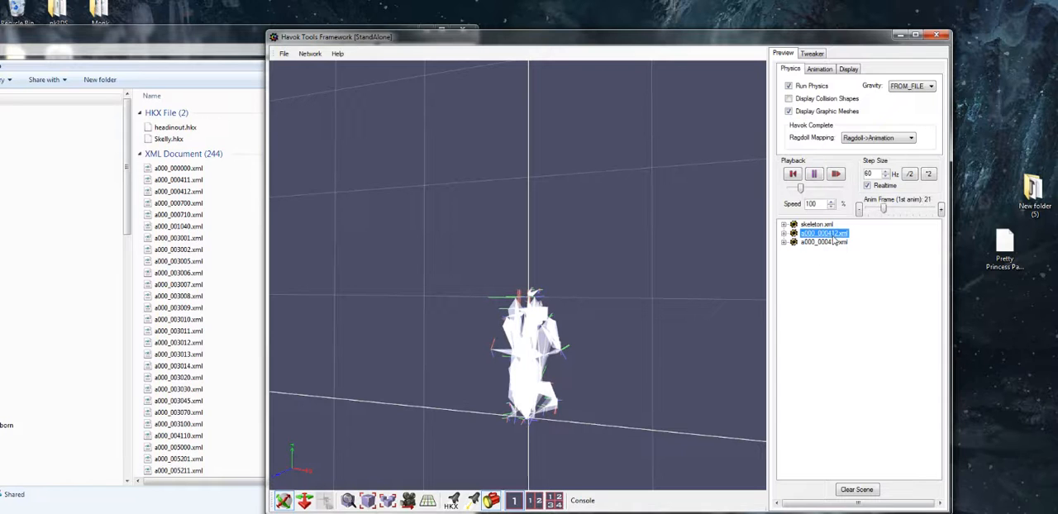
right_click(833, 235)
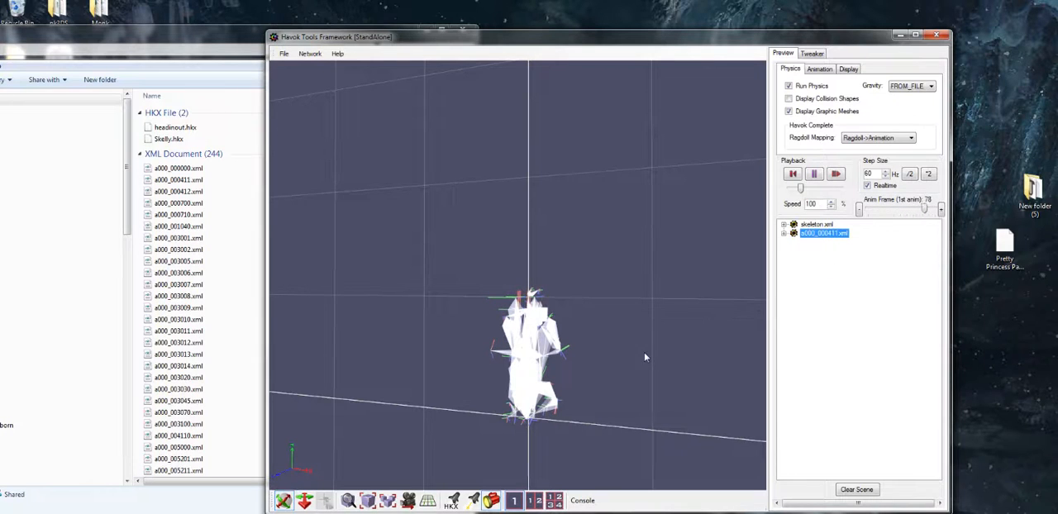
Examine the skeleton with only the a000_000411.xml animation loaded from several angles
drag(485, 358, 498, 365)
mouse_move(599, 449)
mouse_down()
mouse_move(646, 447)
mouse_move(619, 443)
mouse_up()
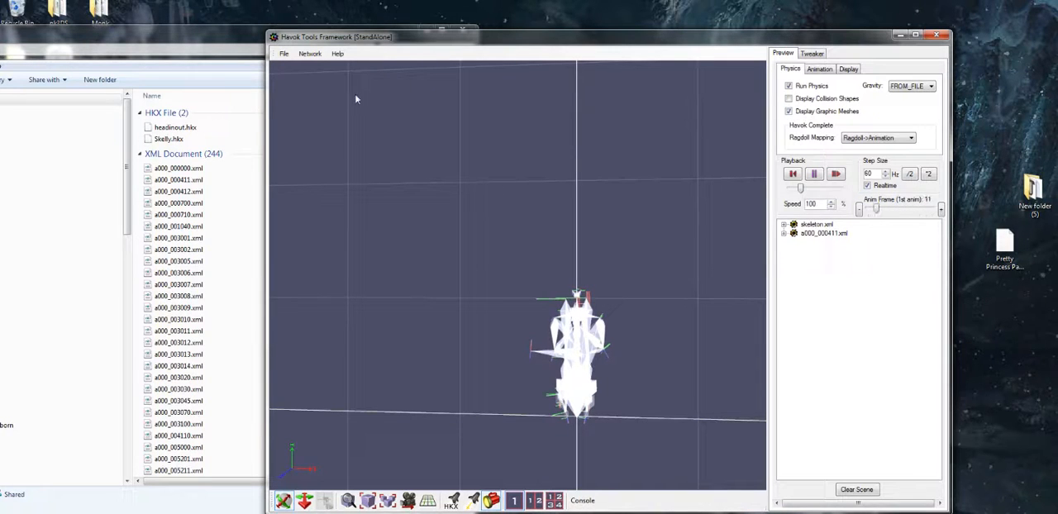
middle_drag(585, 465, 563, 278)
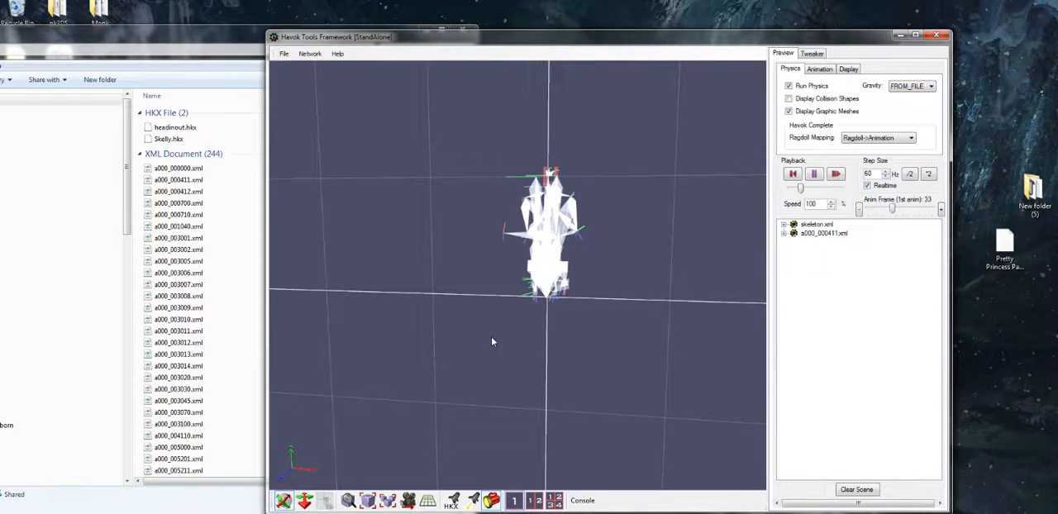
drag(494, 341, 487, 339)
middle_drag(487, 339, 429, 337)
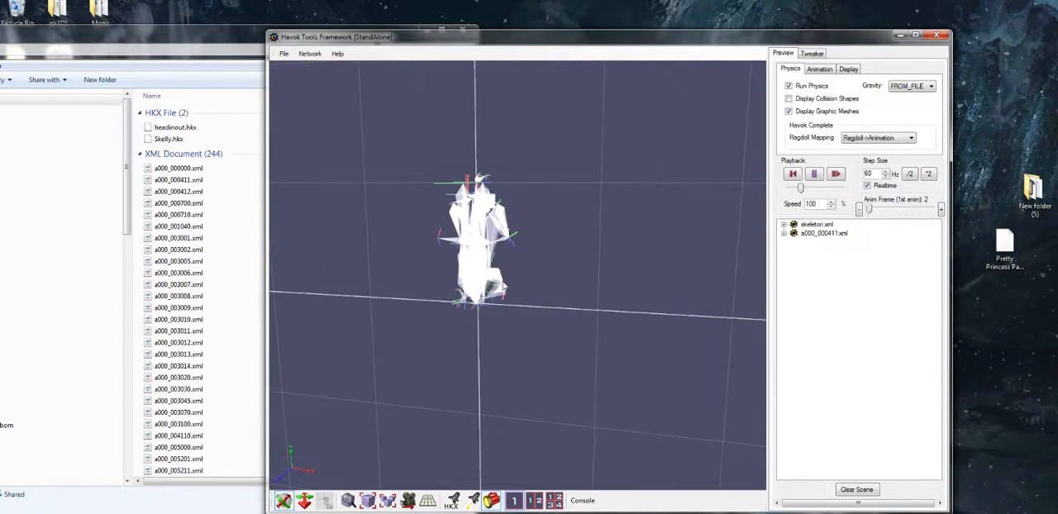
drag(494, 286, 501, 286)
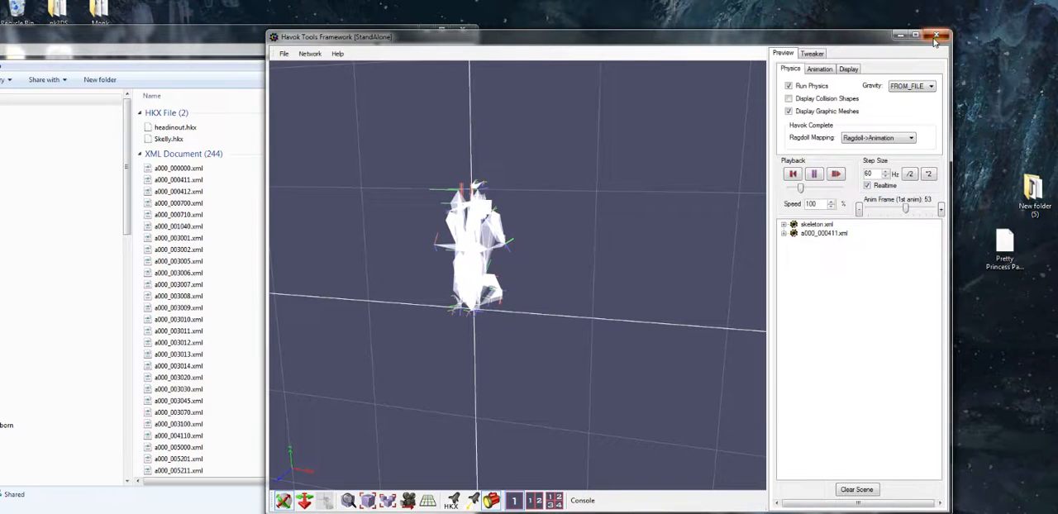
Close Havok Tools Framework and move the Monk folder window aside to free up desktop space
click(934, 36)
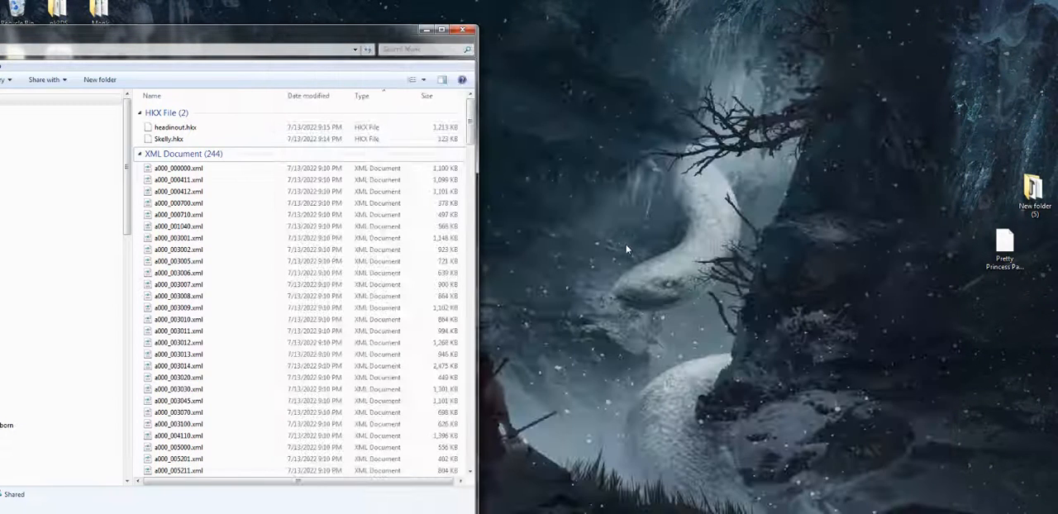
drag(353, 38, 467, 54)
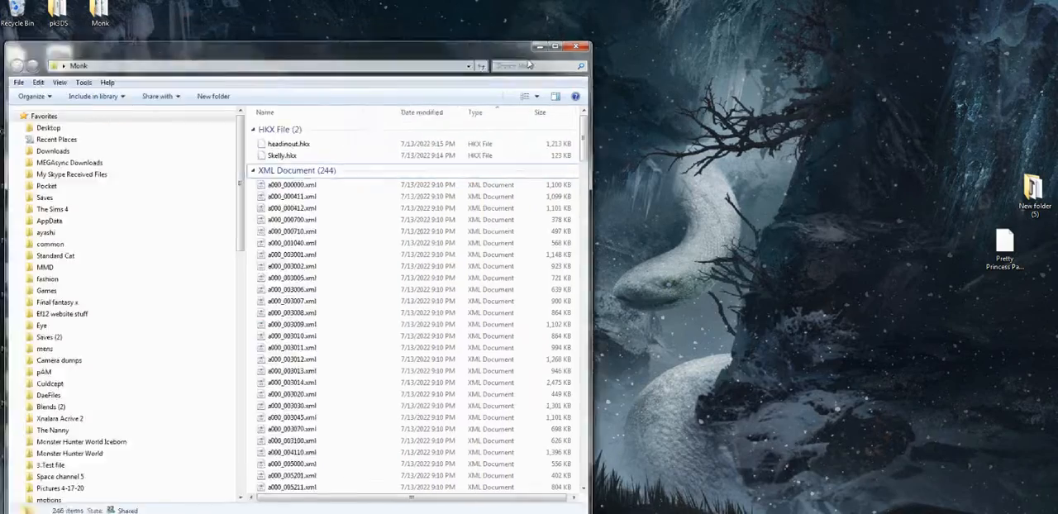
drag(529, 65, 571, 77)
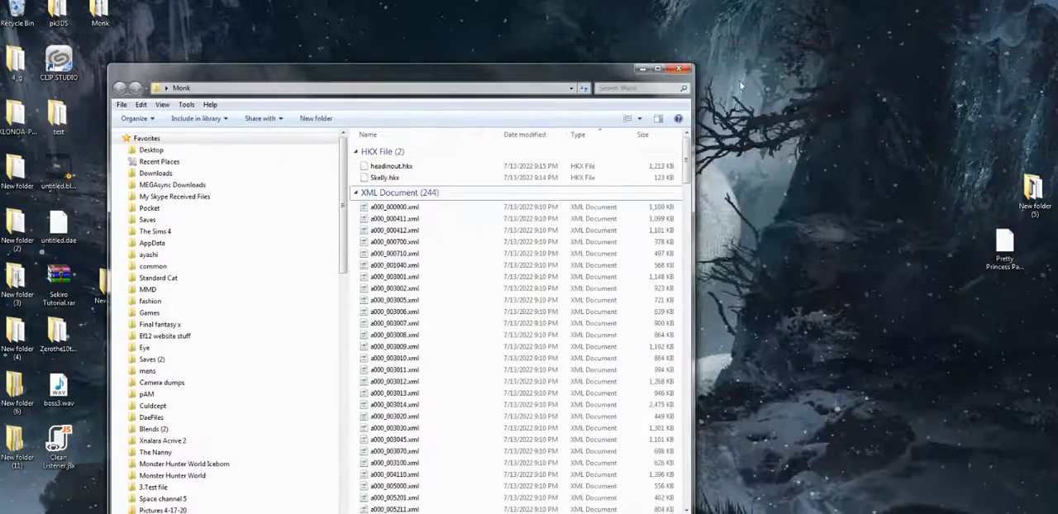
drag(380, 73, 778, 75)
Open the F4AK folder inside Sekiro Tutorial, launch f4ak_hkxpack_UI.exe and dismiss the runtime error
double_click(449, 201)
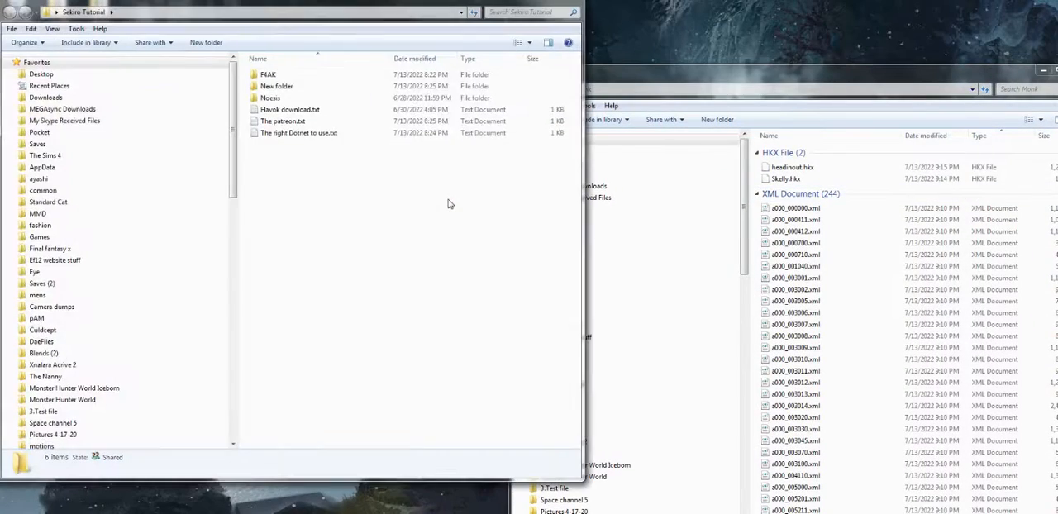
double_click(268, 75)
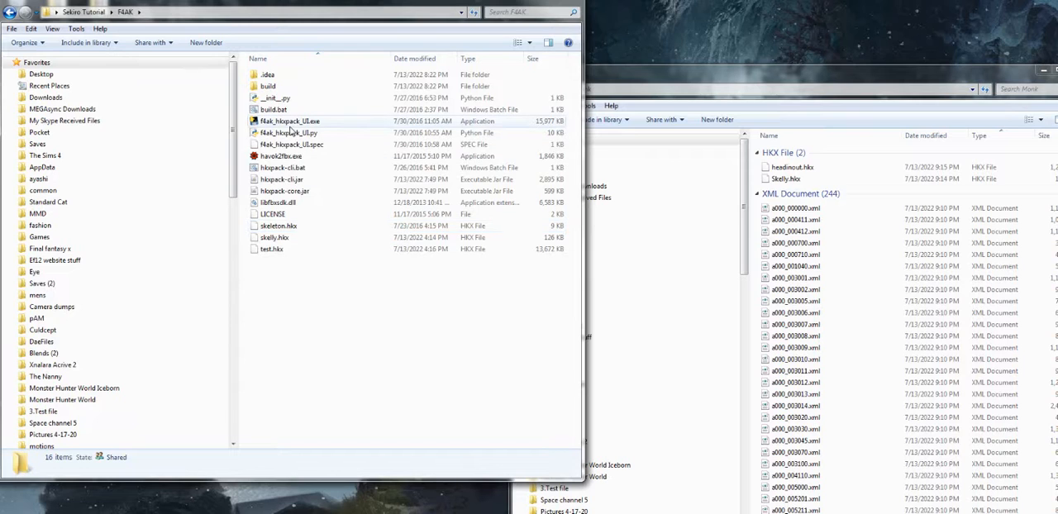
key(BackSpace)
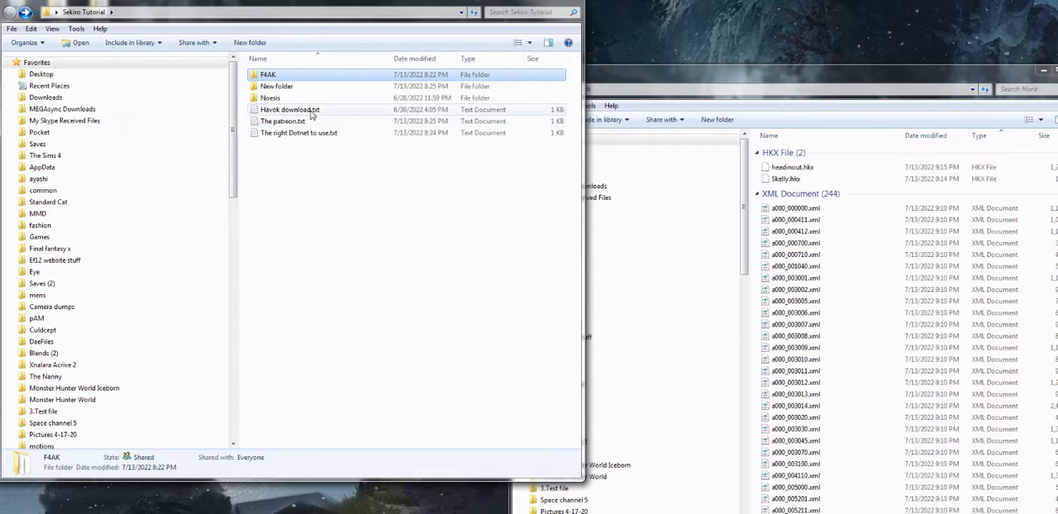
double_click(266, 76)
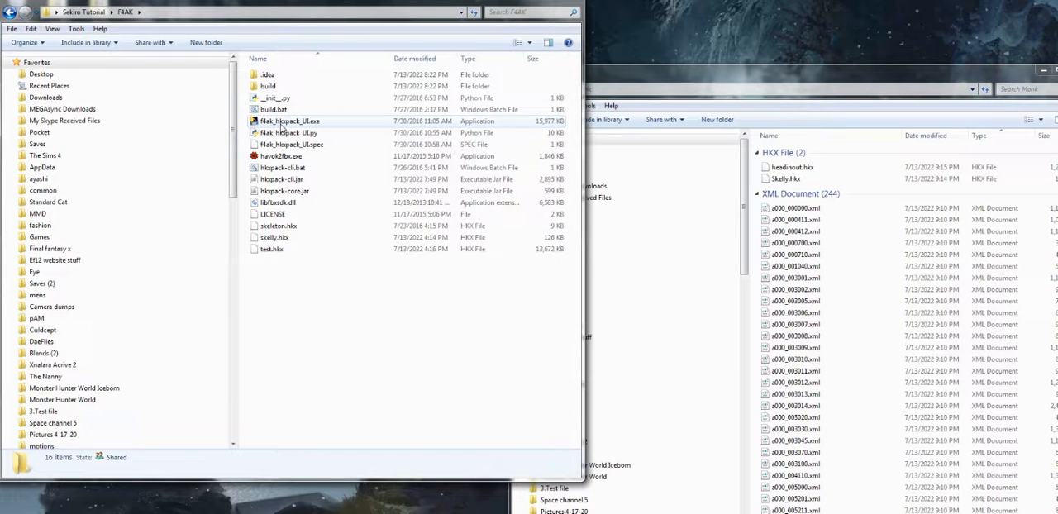
click(282, 125)
double_click(281, 125)
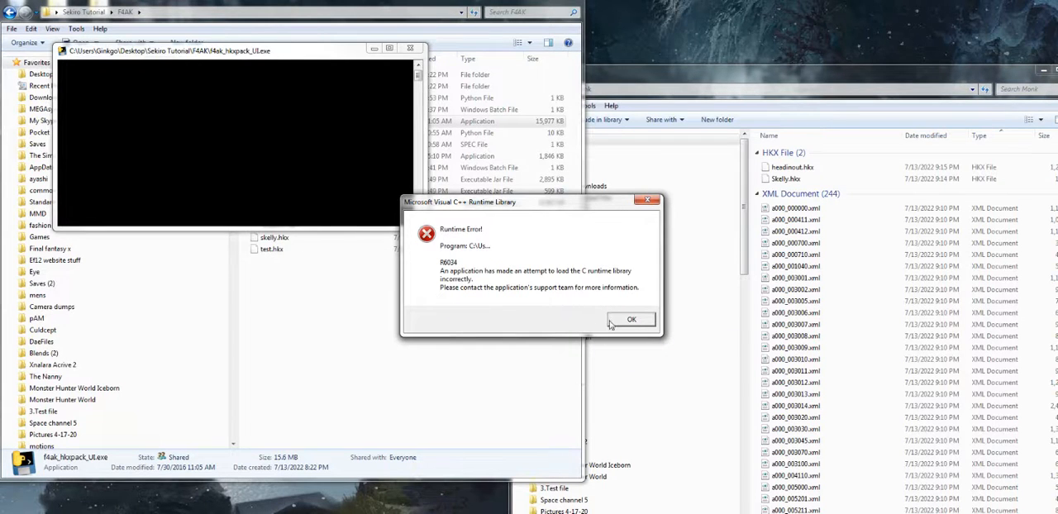
click(627, 320)
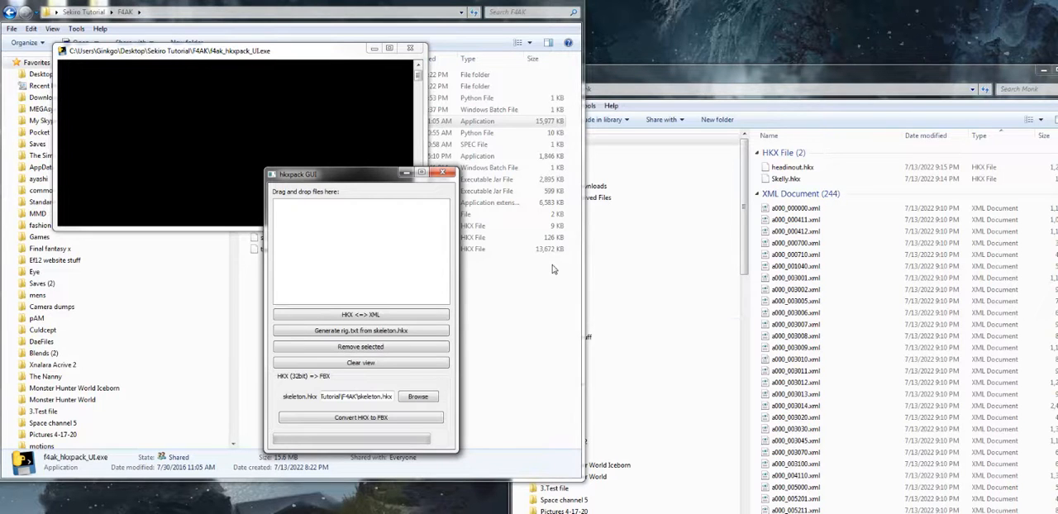
In hkxpack GUI, set Skelly.hkx from the Monk folder as the skeleton file and add headinout.hkx to the file list
drag(358, 180, 499, 41)
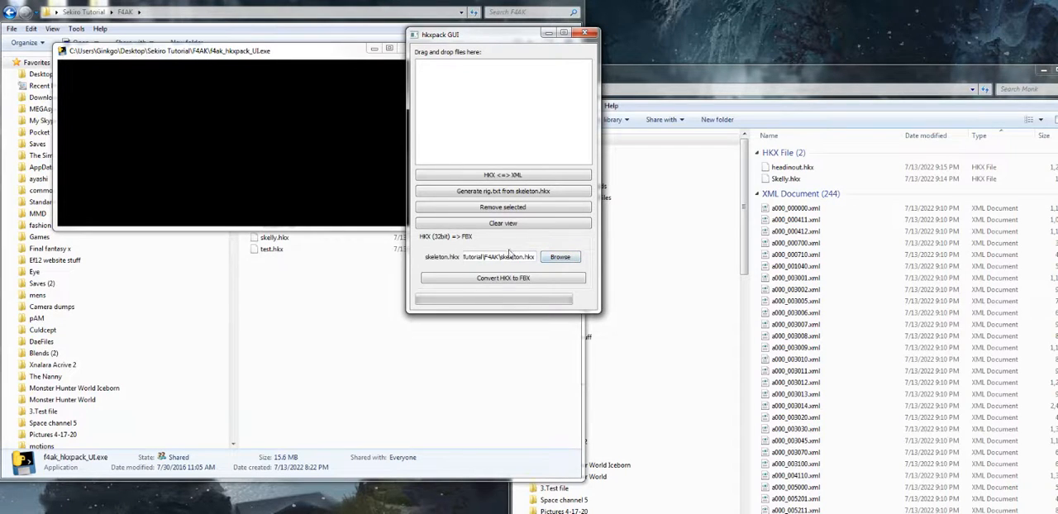
click(562, 260)
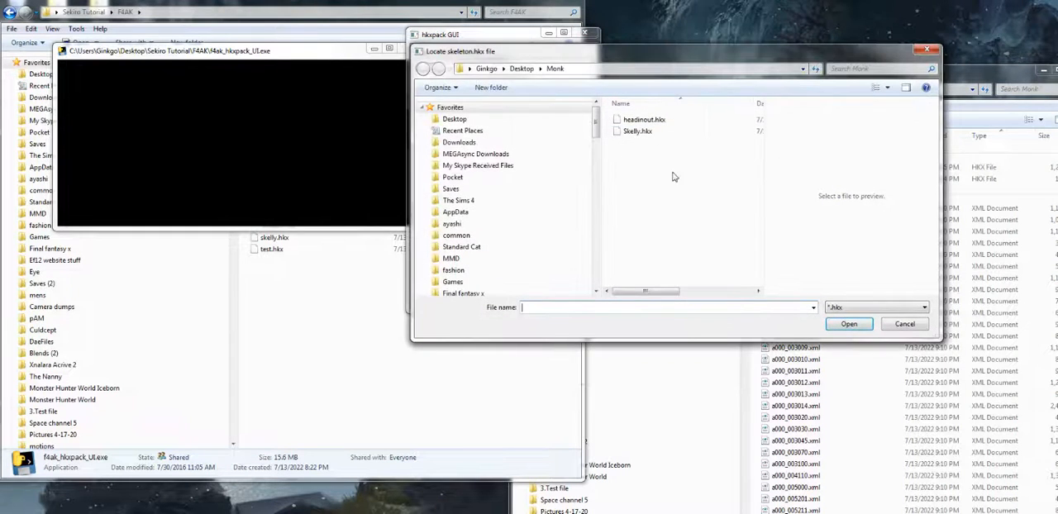
click(638, 131)
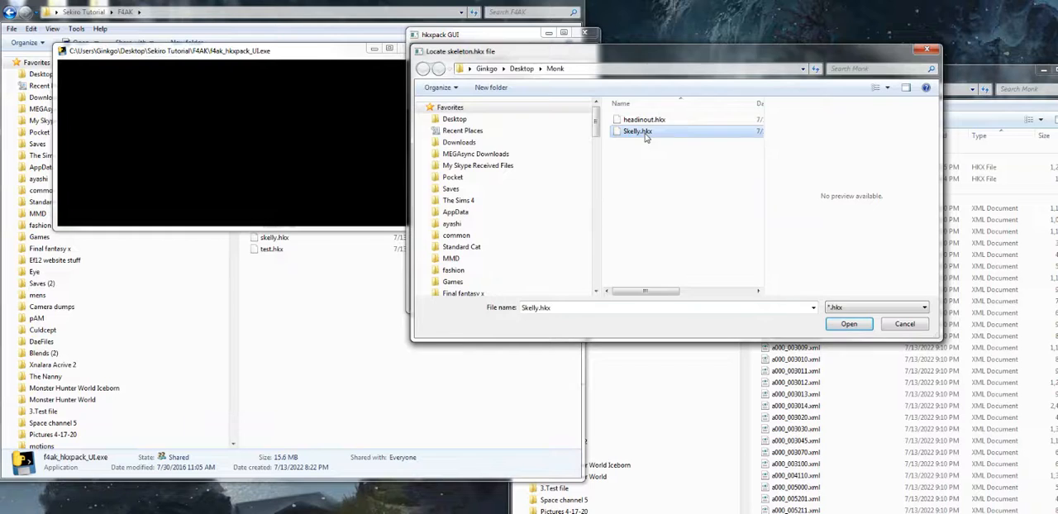
double_click(646, 135)
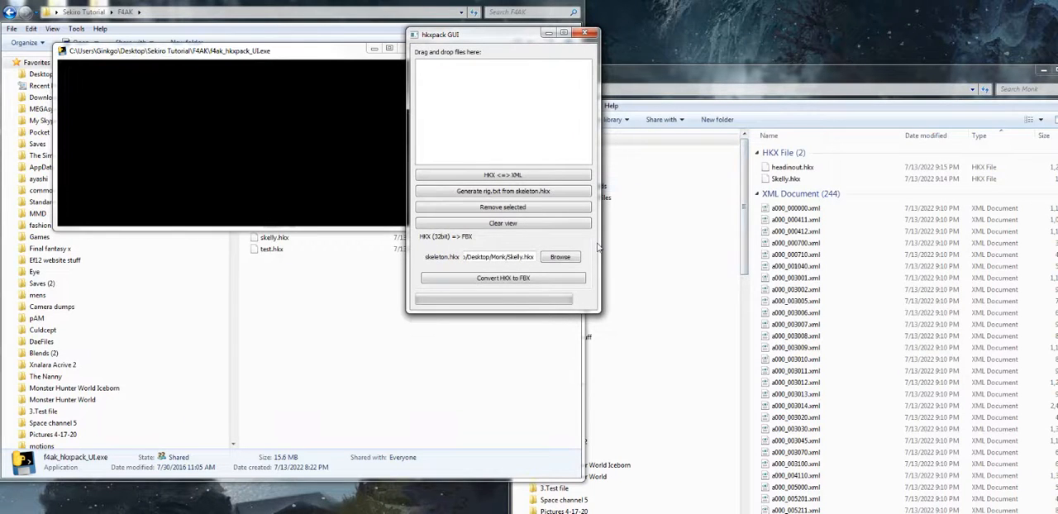
click(808, 170)
drag(806, 168, 497, 122)
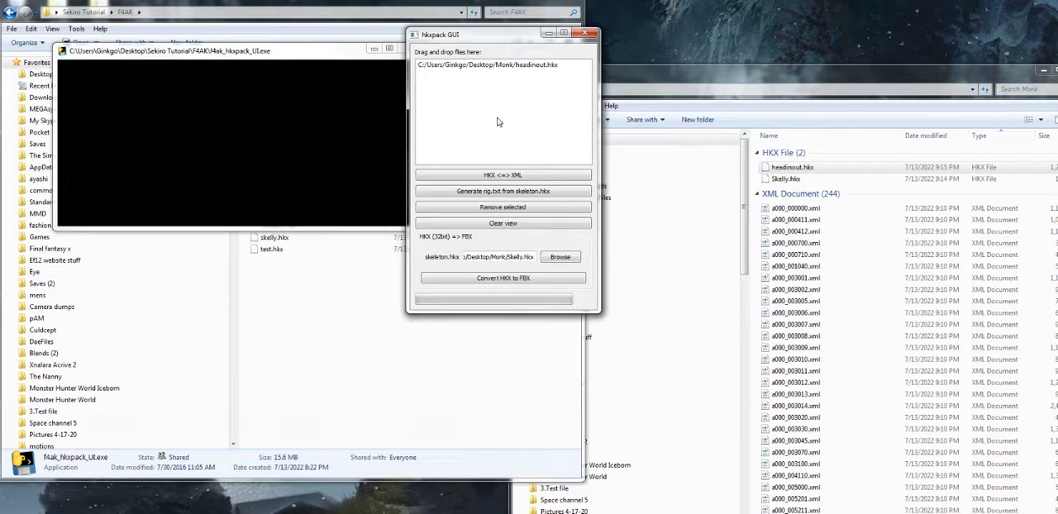
Convert headinout.hkx to FBX using the Skelly.hkx skeleton and close hkxpack GUI
click(494, 279)
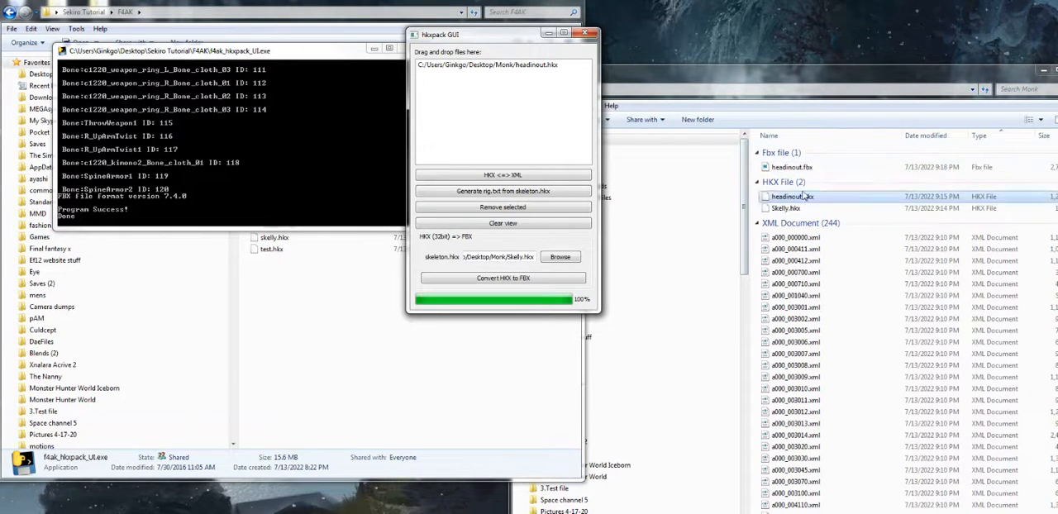
click(597, 33)
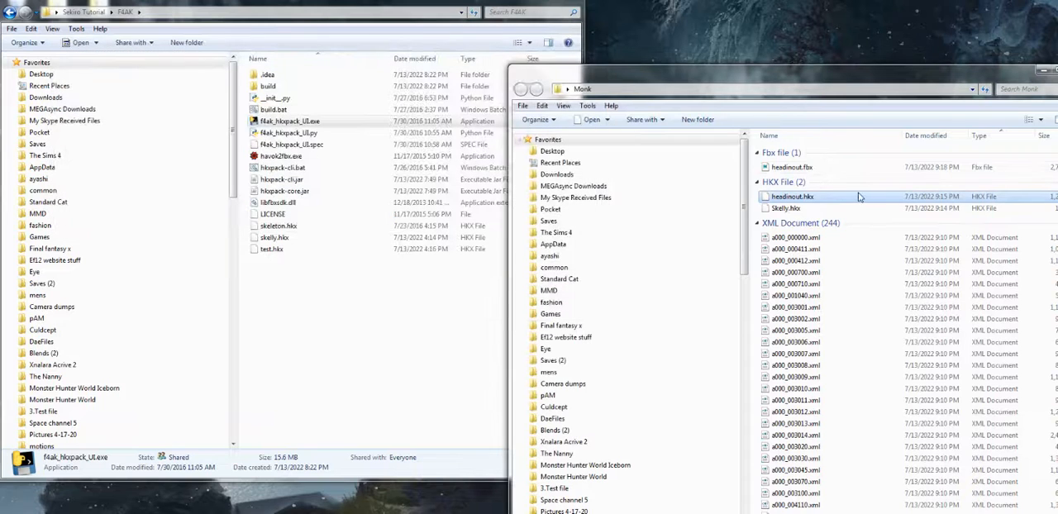
click(802, 171)
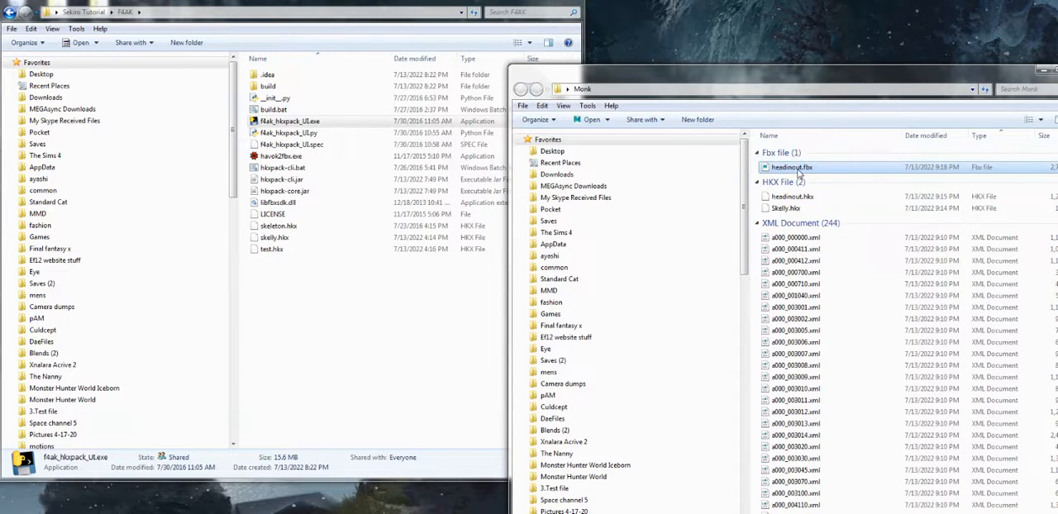
Open the Noesis folder inside Sekiro Tutorial, launch Noesis64.exe and close its debug log
click(350, 351)
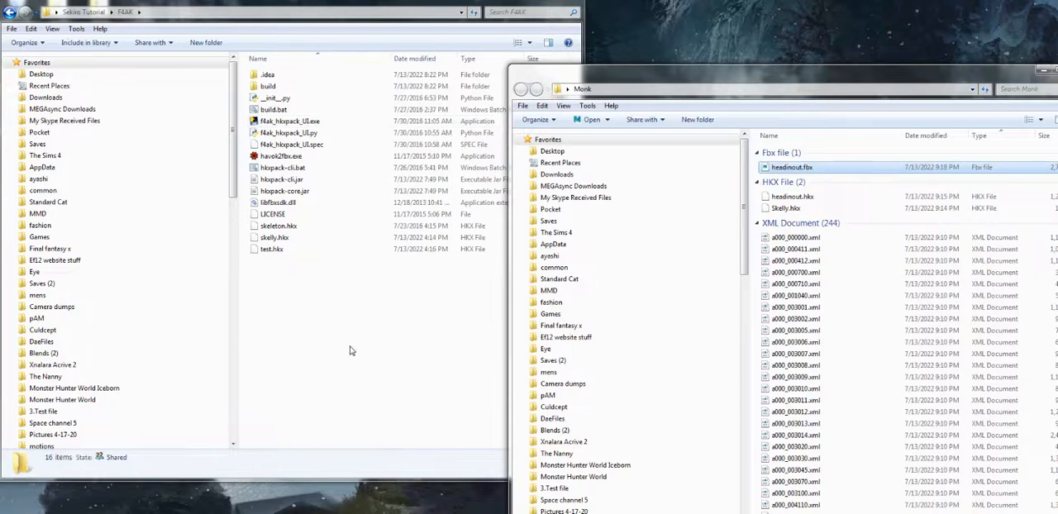
click(368, 334)
key(alt+Left)
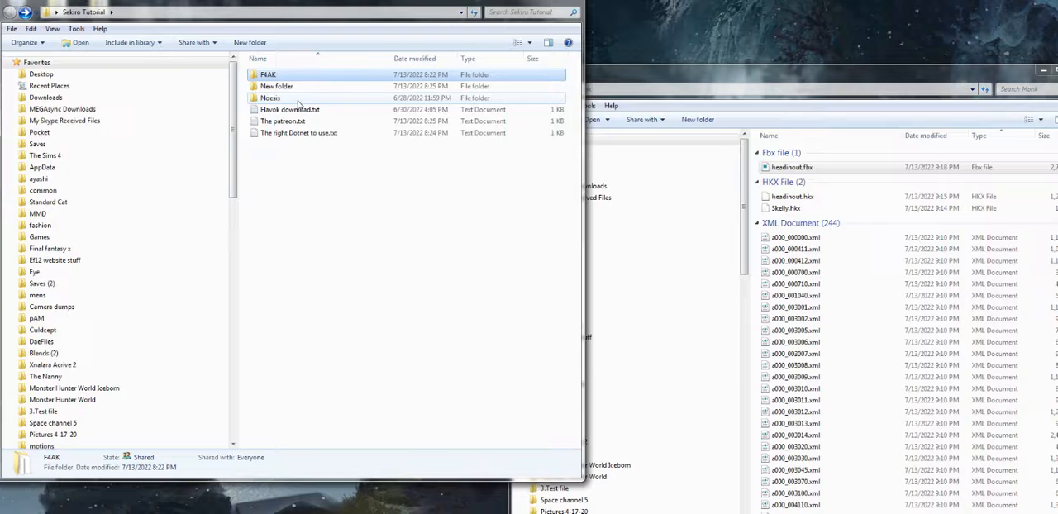
double_click(298, 100)
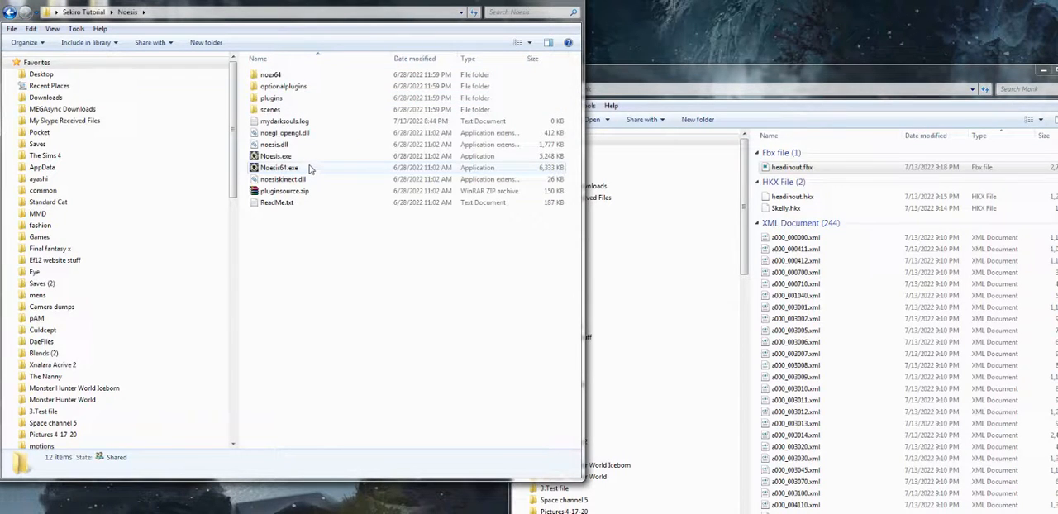
key(alt+Left)
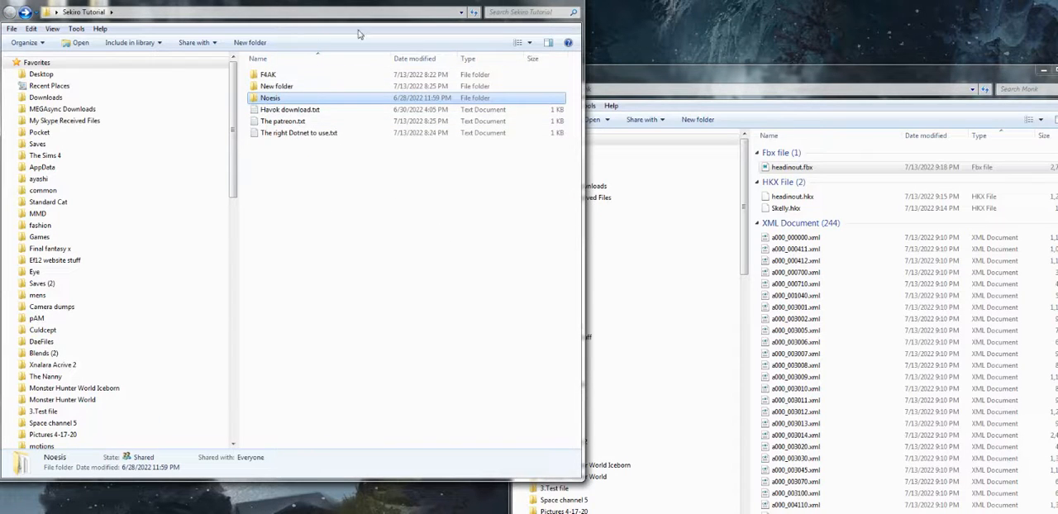
double_click(290, 100)
click(302, 167)
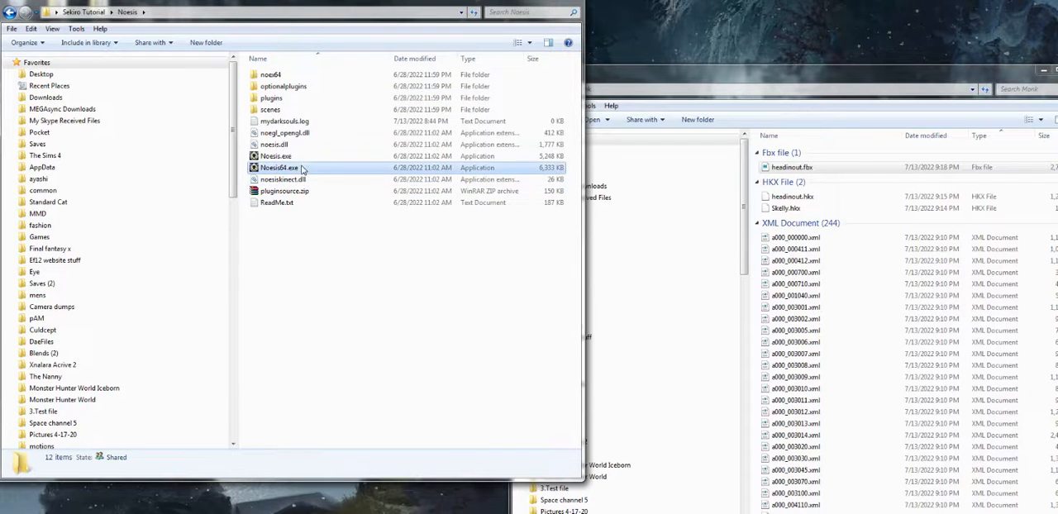
double_click(302, 168)
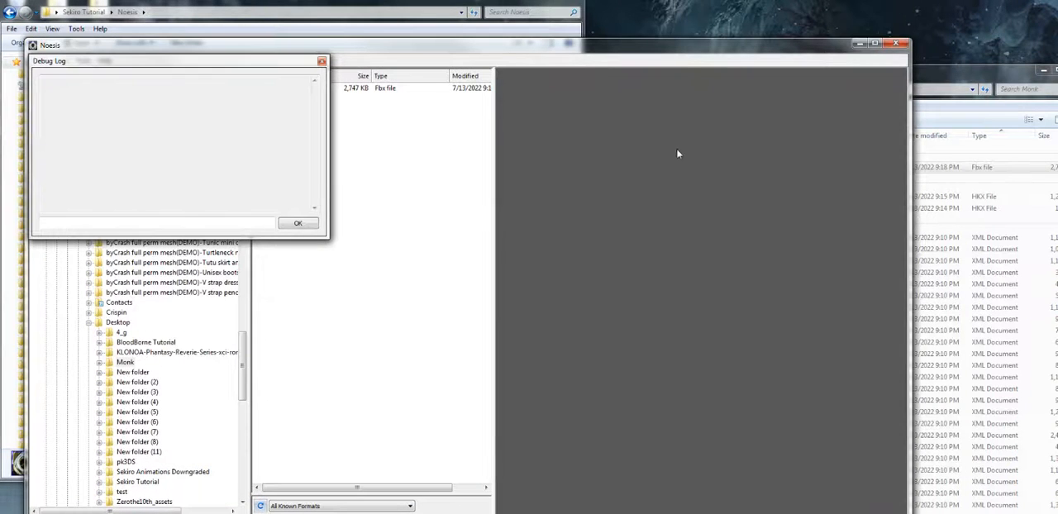
click(321, 62)
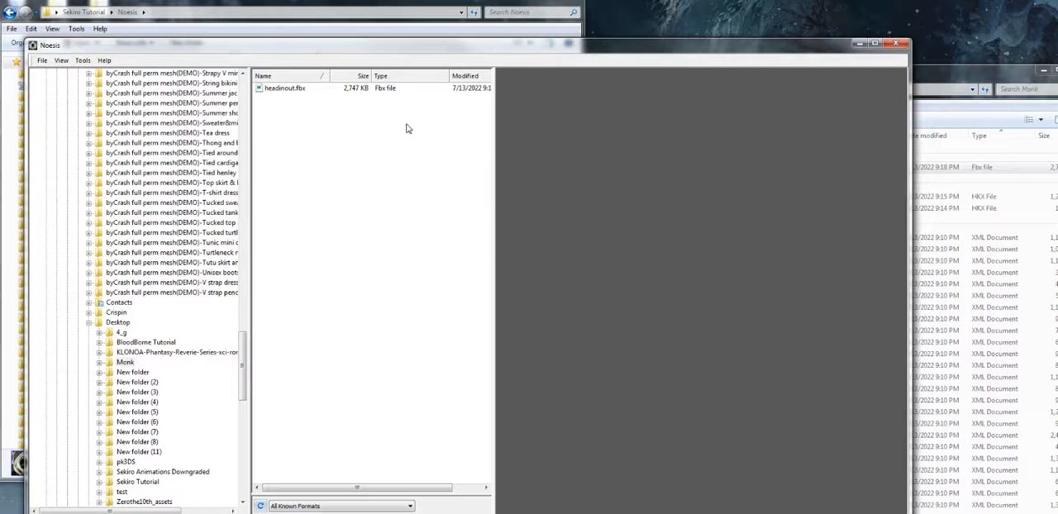
click(43, 62)
mouse_move(61, 61)
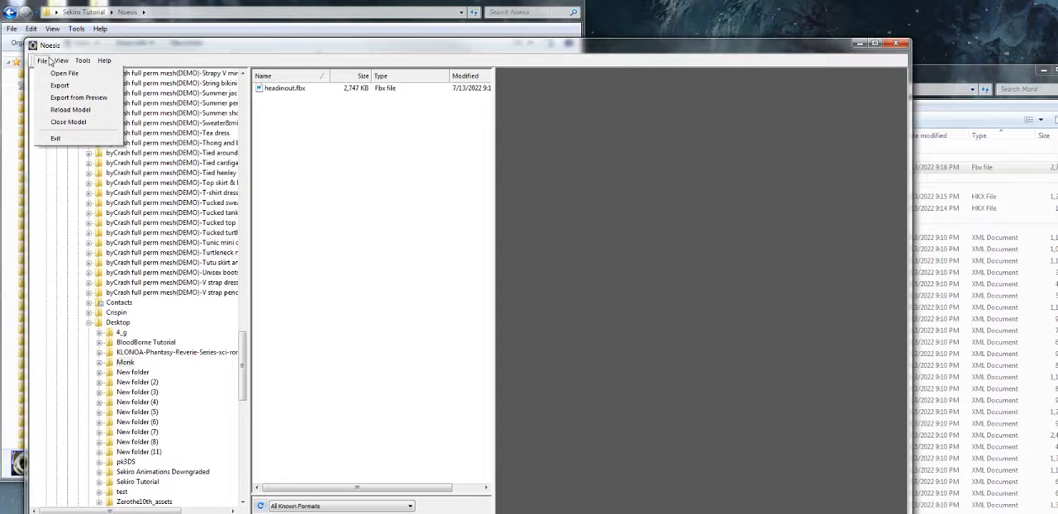
click(54, 74)
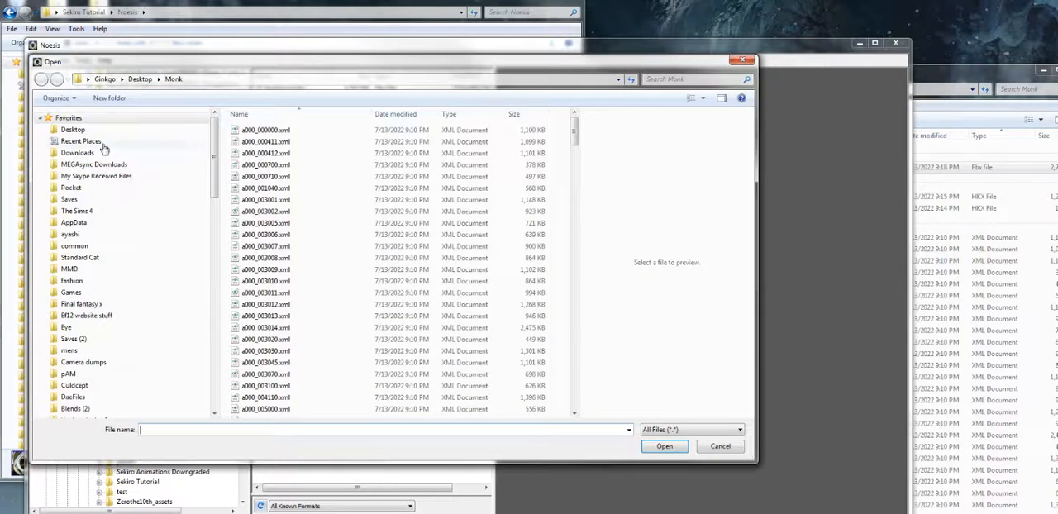
click(742, 60)
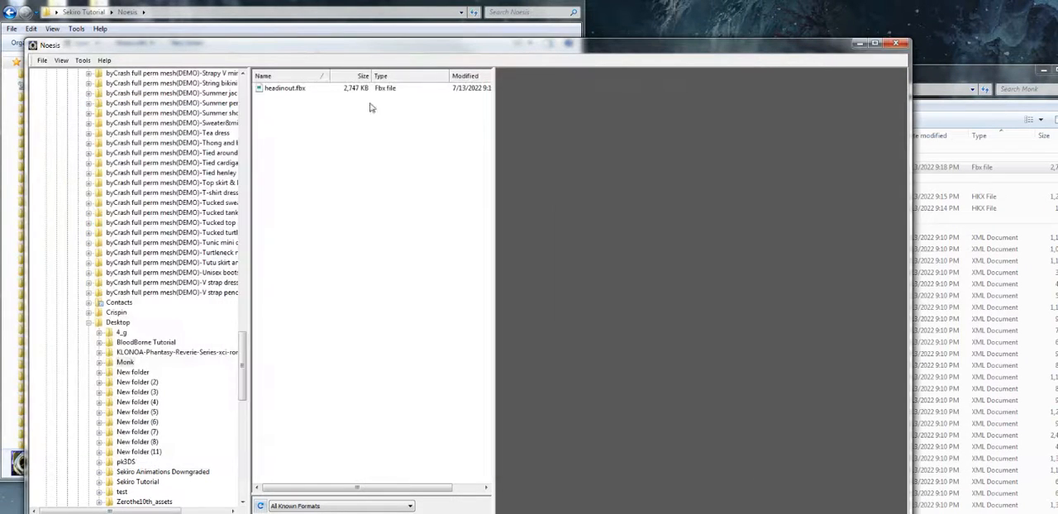
Narrow the Noesis window, preview headinout.fbx and open its export settings with .dae - COLLADA as the additional animation output
drag(909, 148, 709, 149)
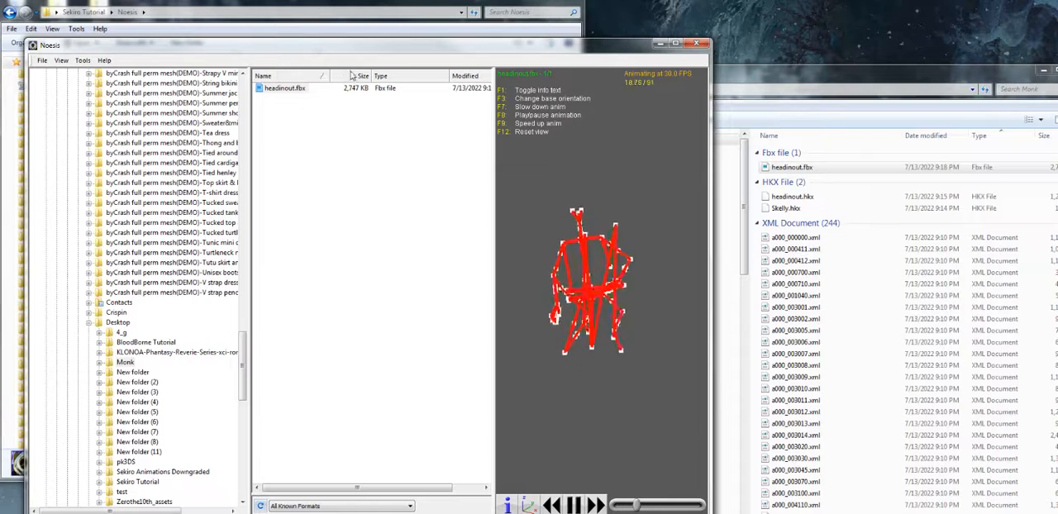
right_click(299, 93)
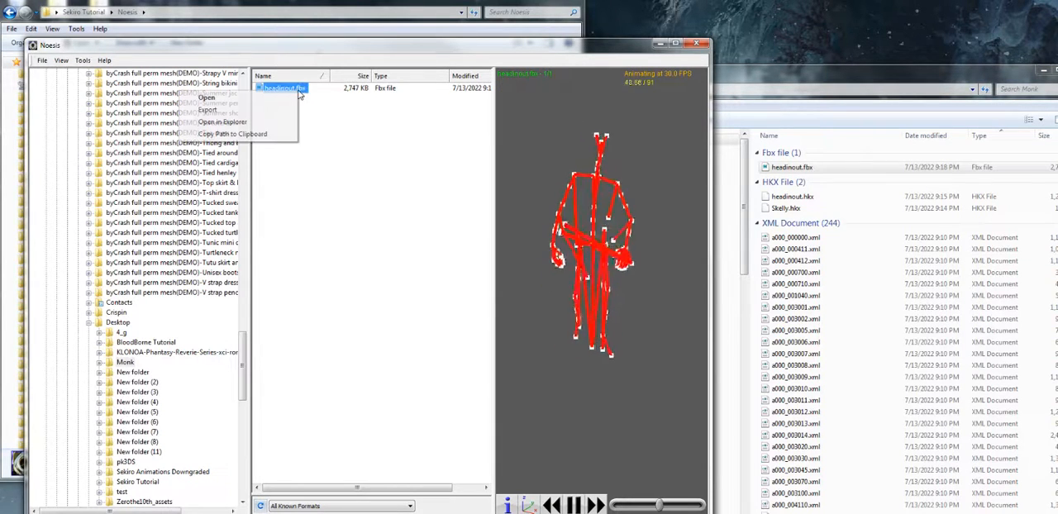
click(236, 110)
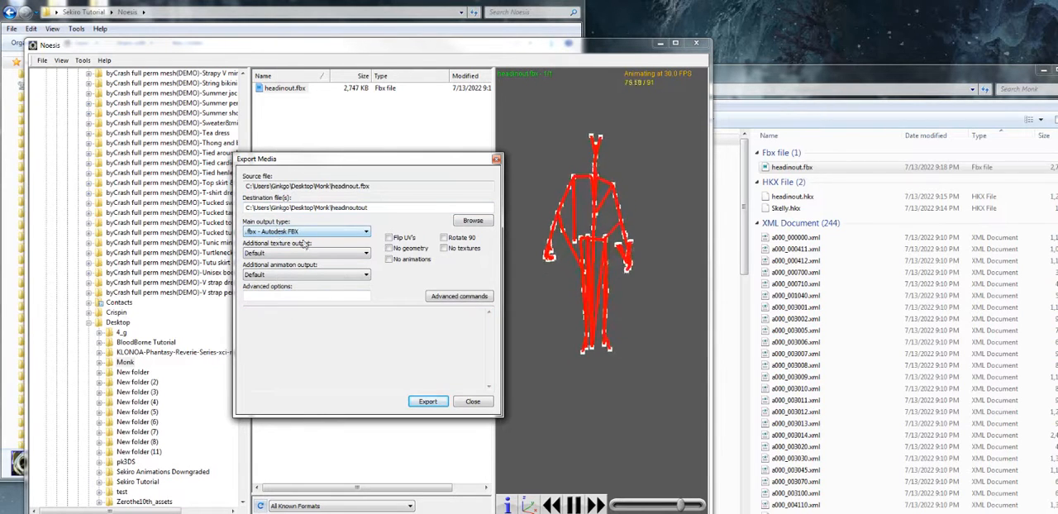
click(314, 252)
click(314, 253)
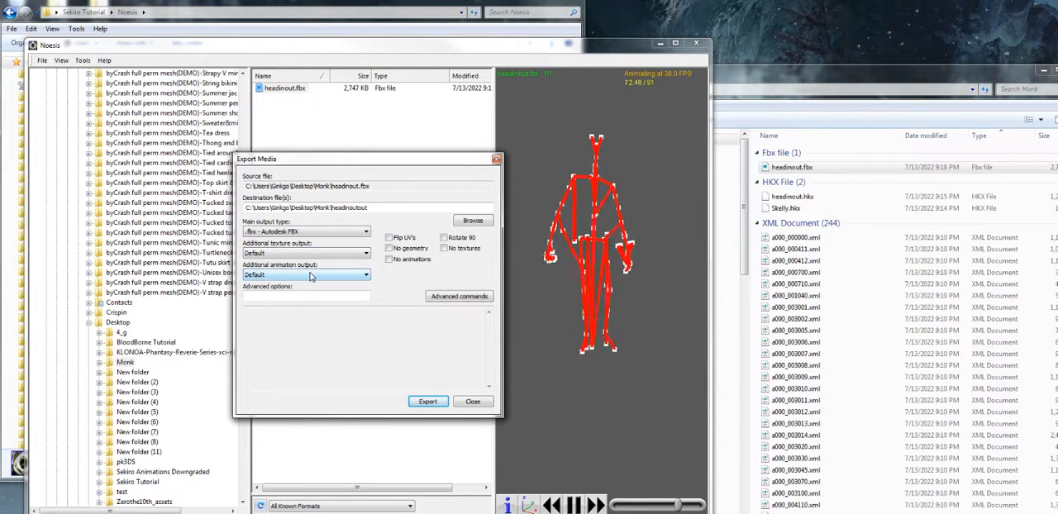
click(310, 275)
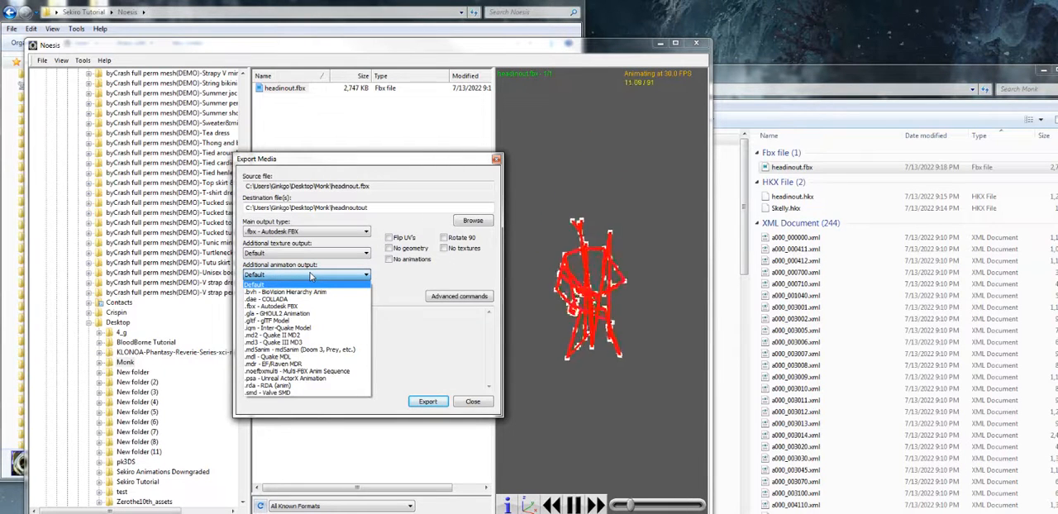
click(251, 299)
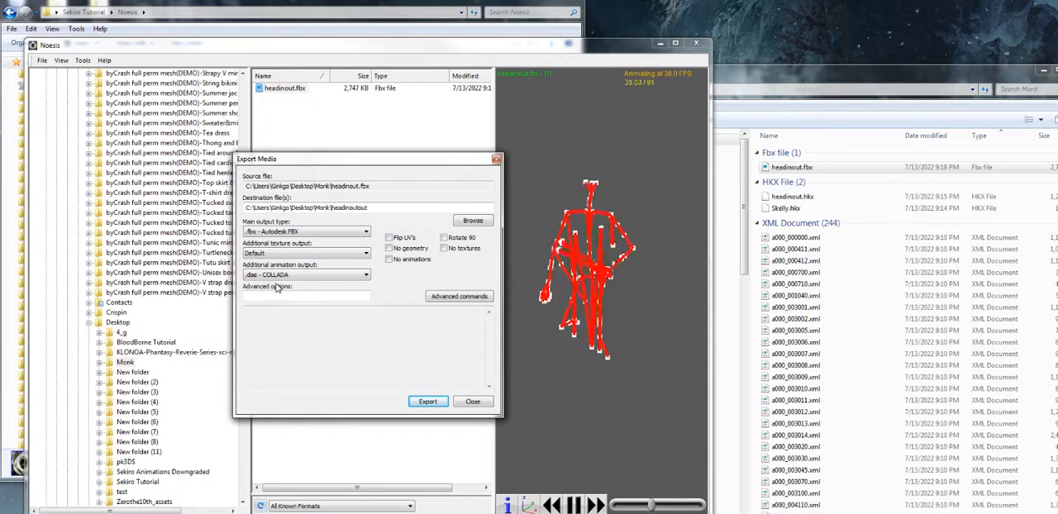
Switch the additional animation output to .fbx - Autodesk FBX
click(281, 276)
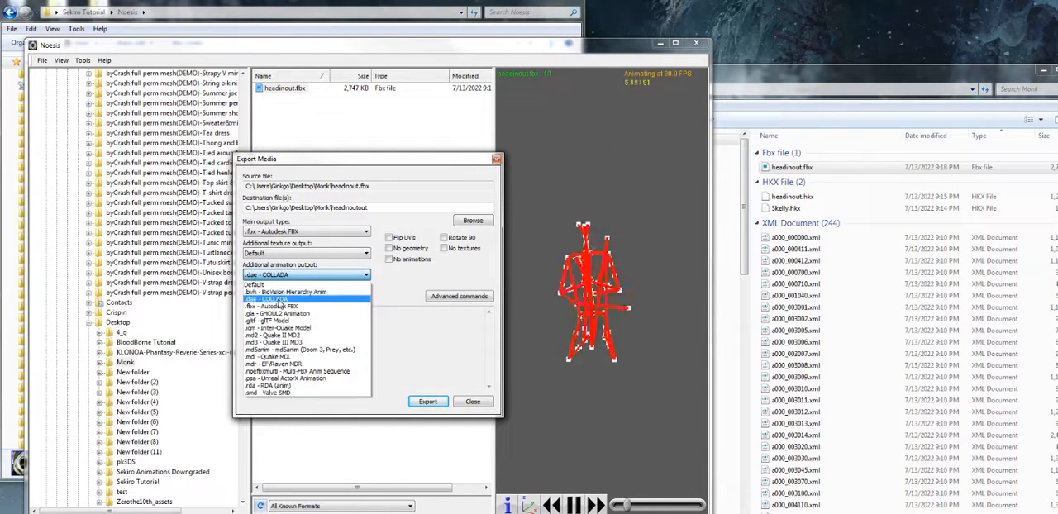
click(289, 287)
click(293, 278)
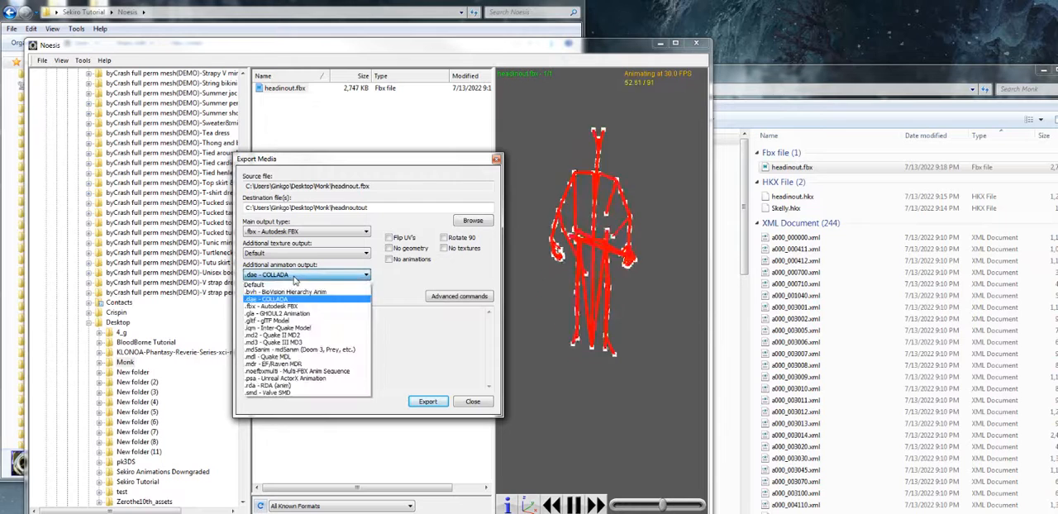
click(277, 307)
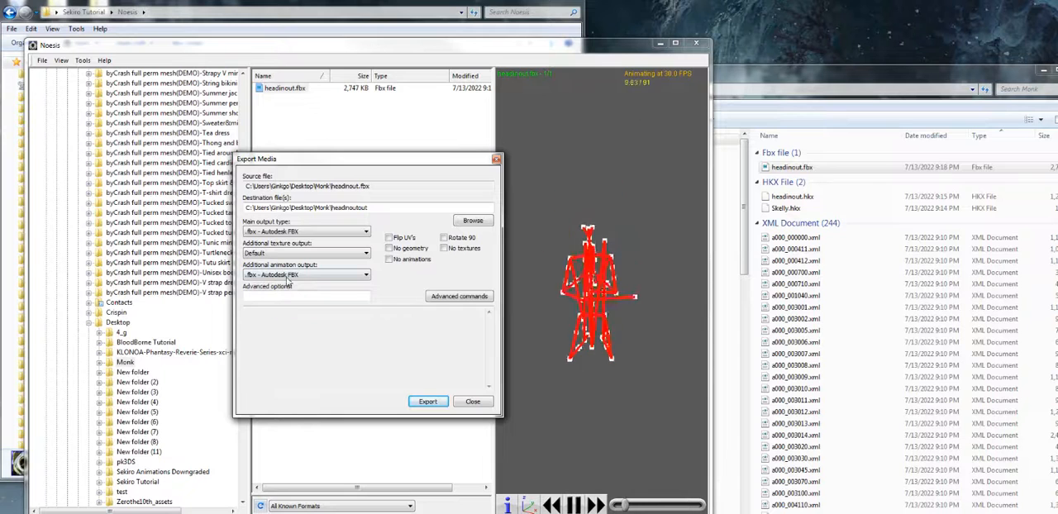
Export headinout.fbx as headinoutout with .dae - COLLADA as the additional animation output, and minimise Noesis
click(287, 276)
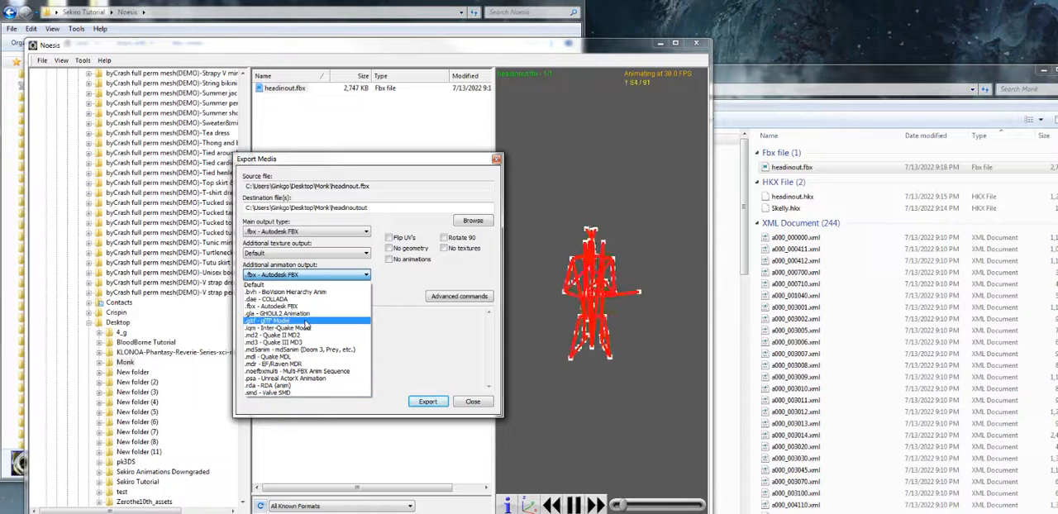
click(305, 300)
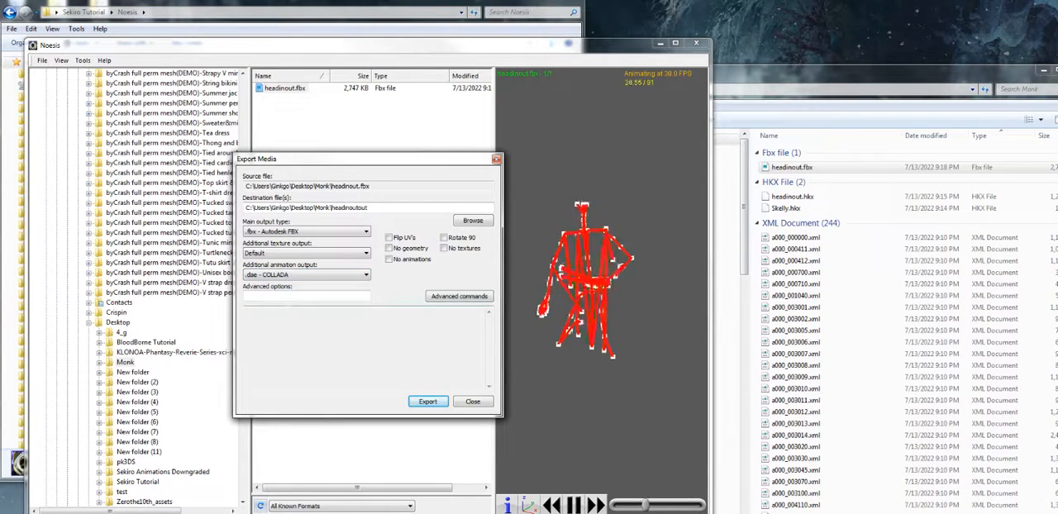
click(428, 402)
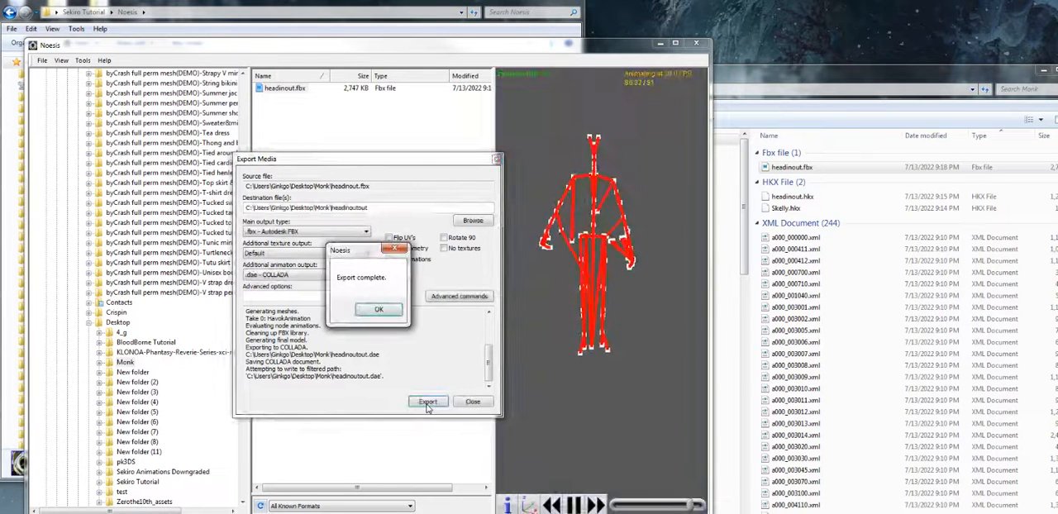
click(390, 310)
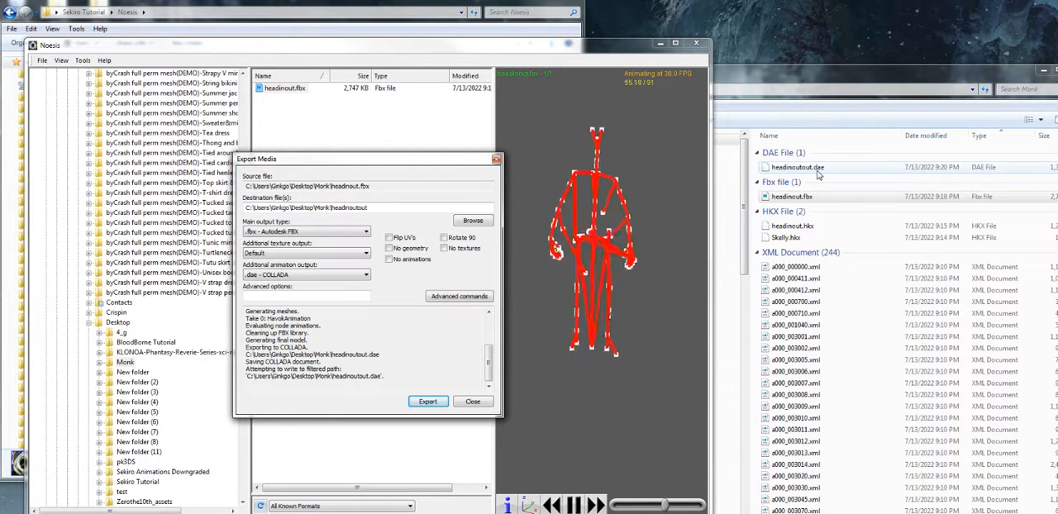
click(495, 162)
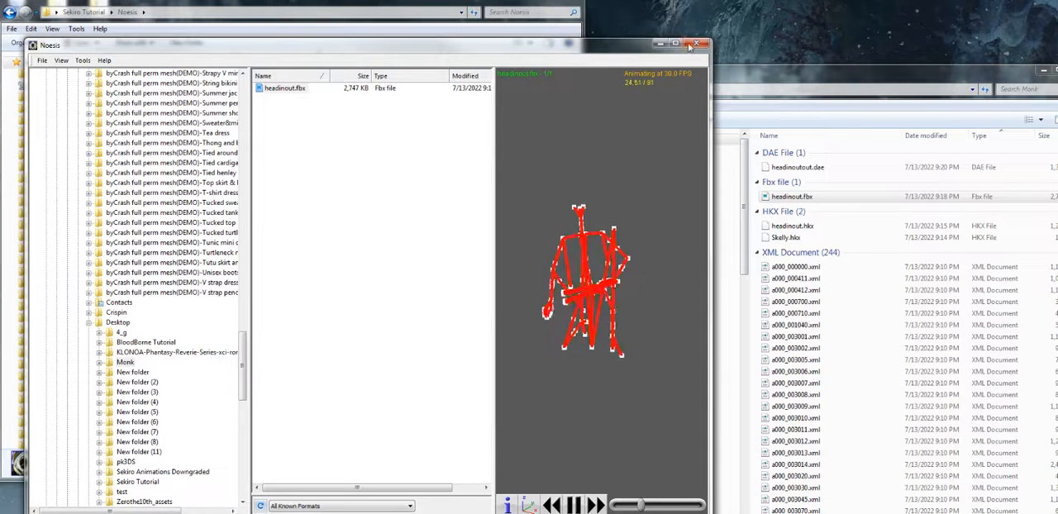
click(660, 42)
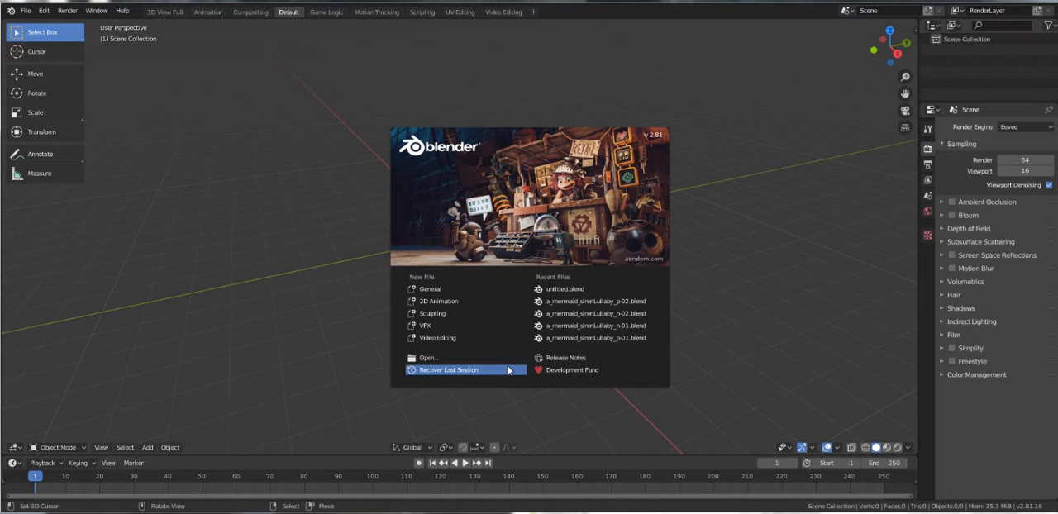
In Blender, dismiss the splash screen and import the COLLADA file headinoutout.dae from the Monk folder on the Desktop
click(359, 224)
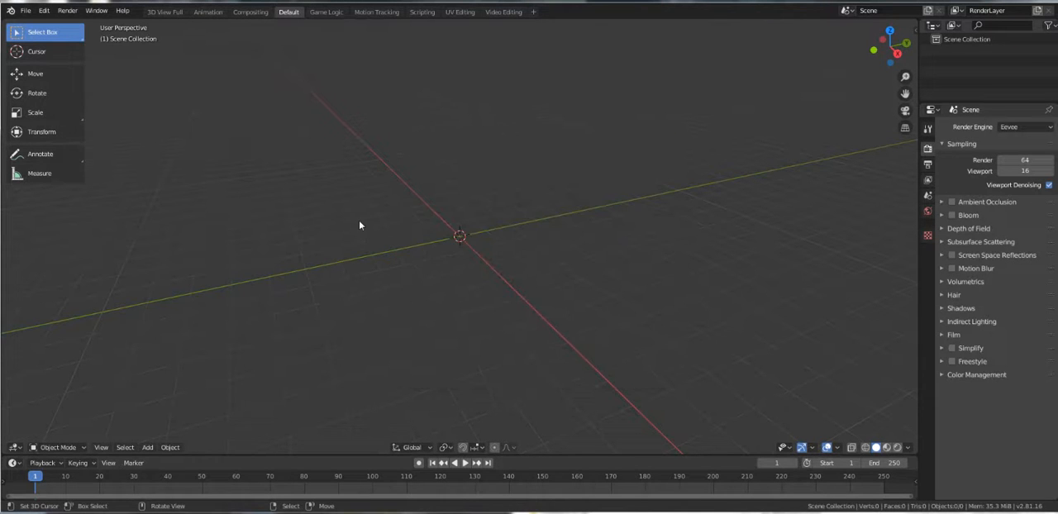
click(33, 14)
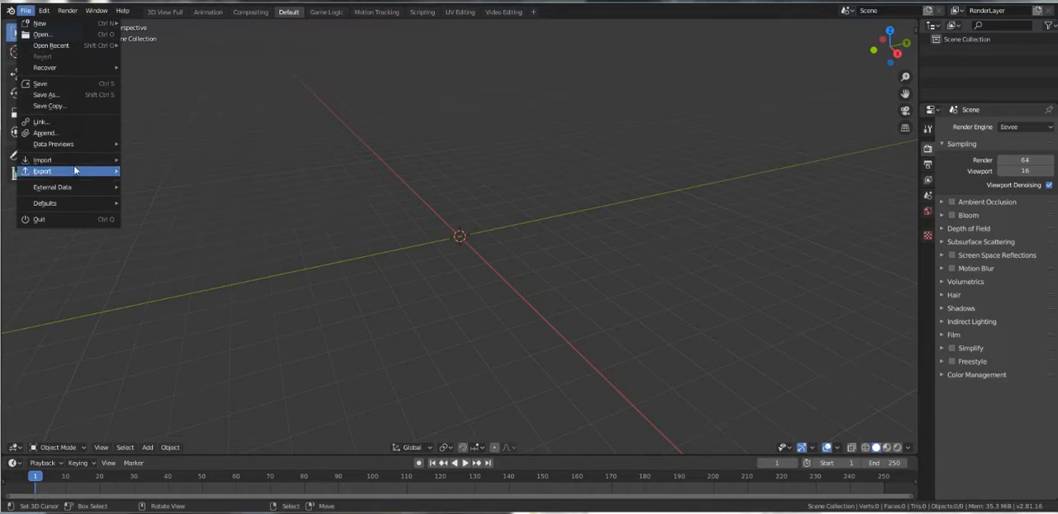
mouse_move(73, 169)
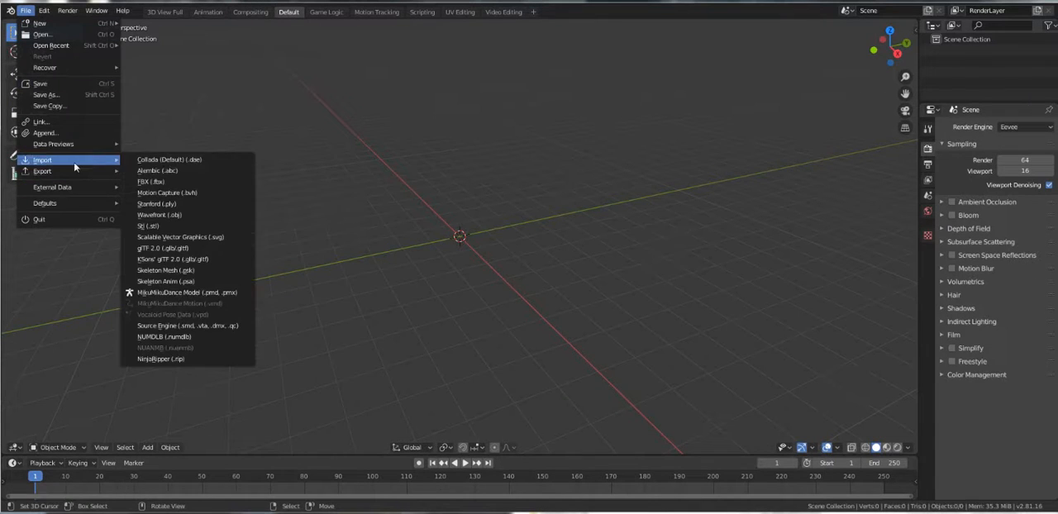
click(212, 160)
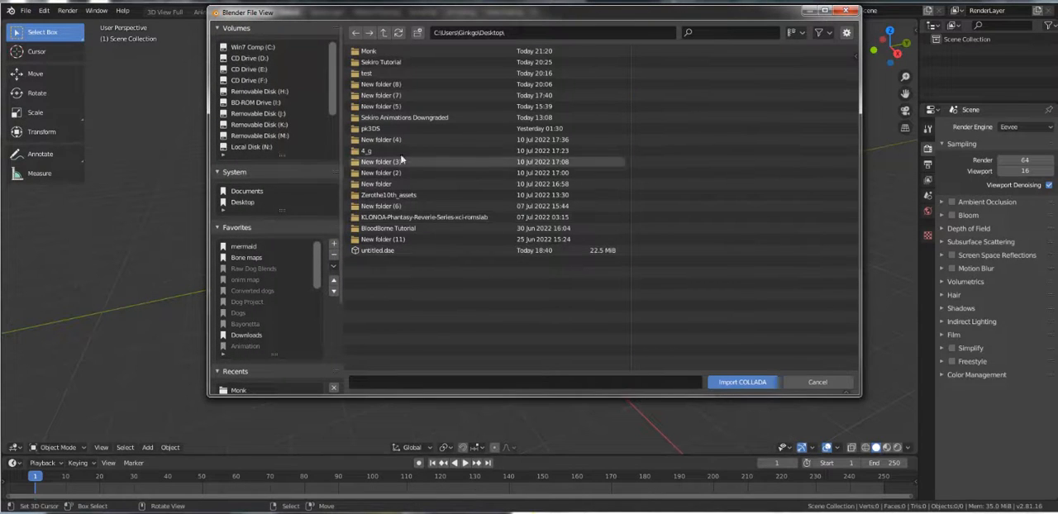
click(380, 52)
double_click(380, 52)
double_click(380, 52)
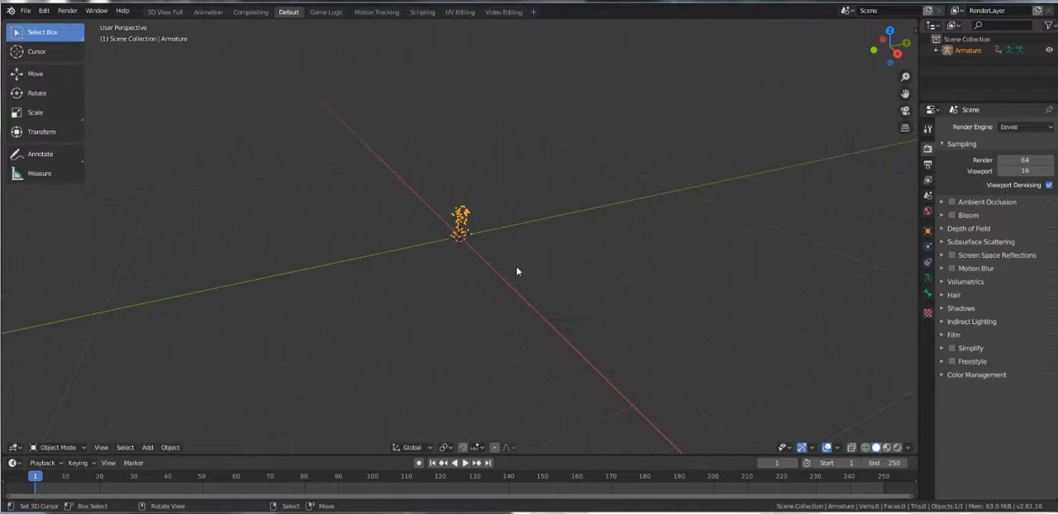
Play the imported armature's animation and examine its motion from another angle
middle_drag(451, 231, 578, 196)
click(470, 463)
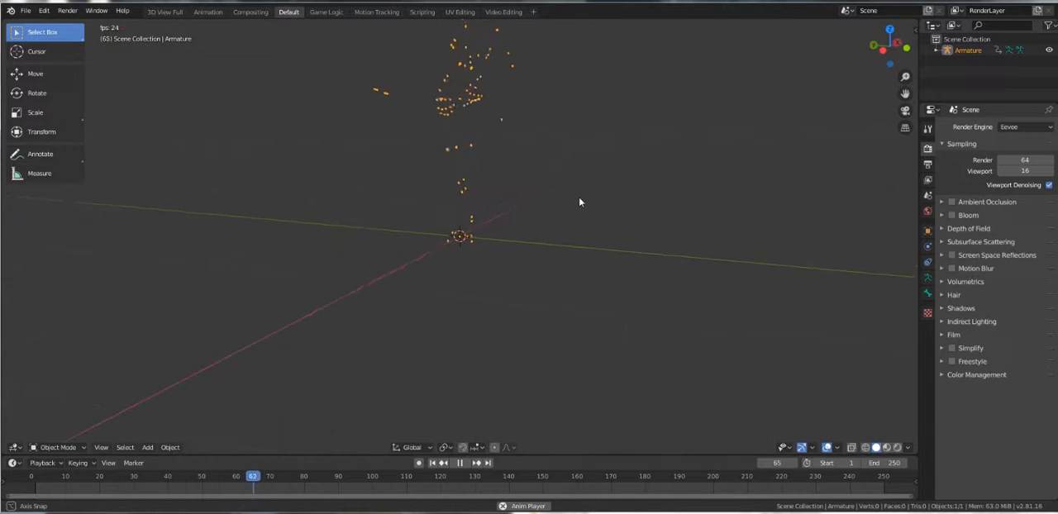
shift+middle_drag(524, 161, 525, 259)
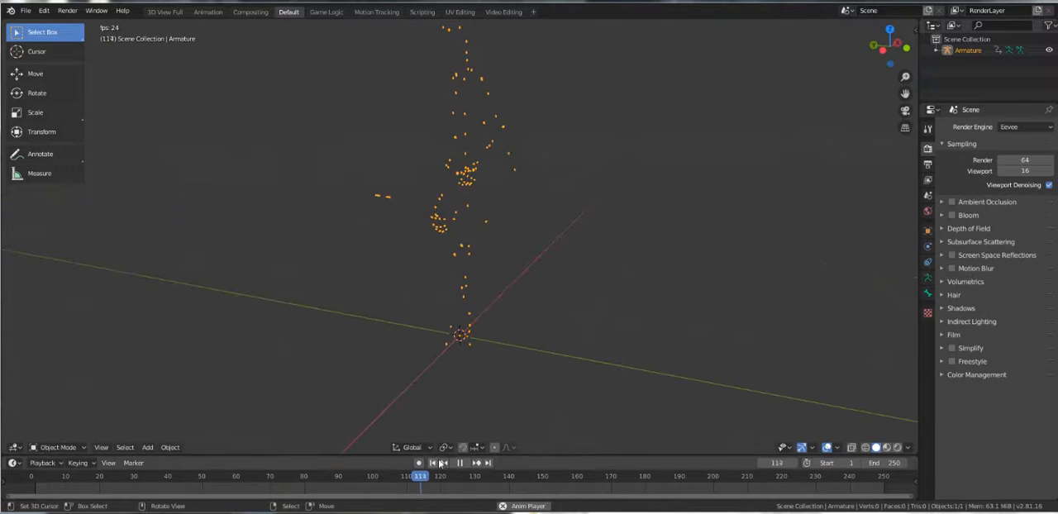
Restart and stop the armature's playback, and switch to the Animation workspace
click(433, 463)
click(459, 463)
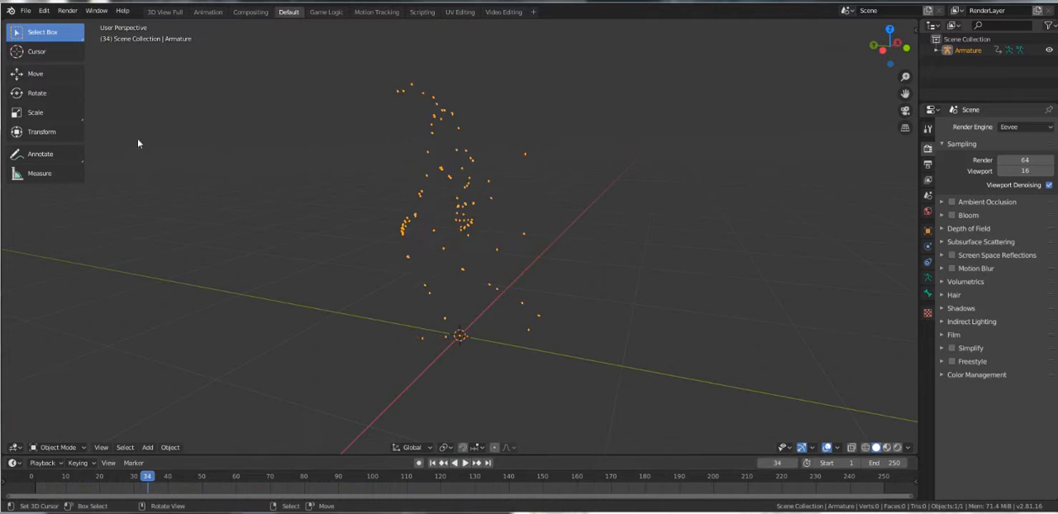
click(197, 14)
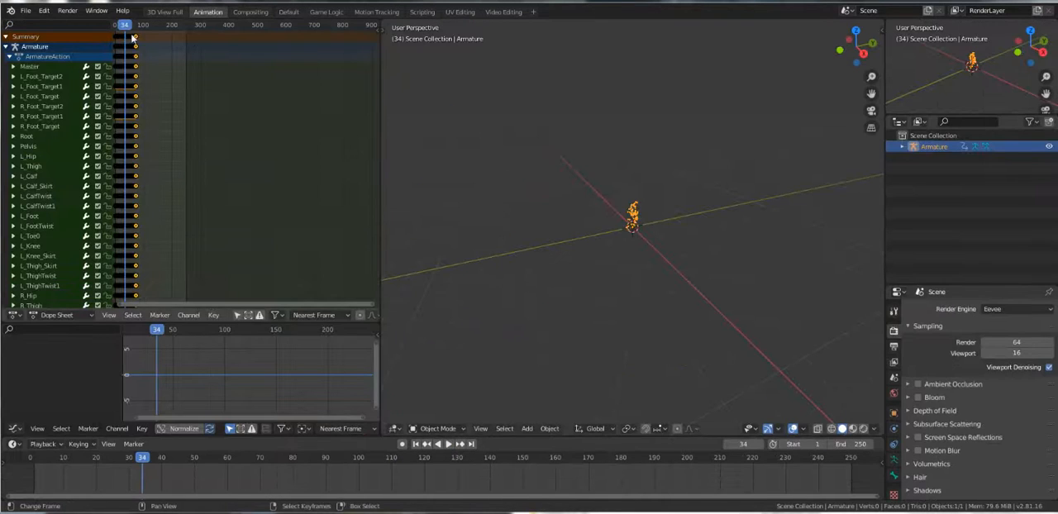
Move the playhead to the armature's last keyframe at frame 74 and set the scene's end frame to 74
key(space)
drag(139, 35, 136, 36)
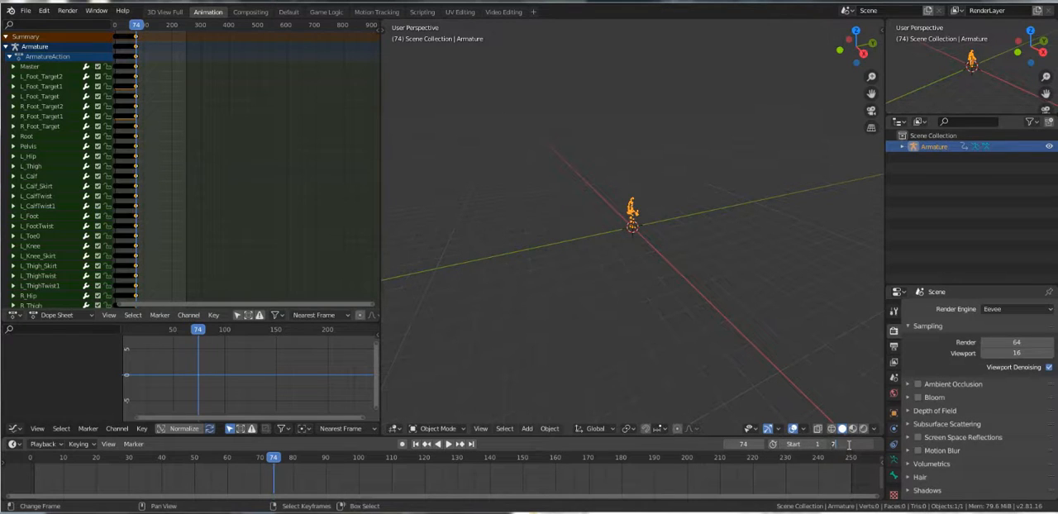
key(Return)
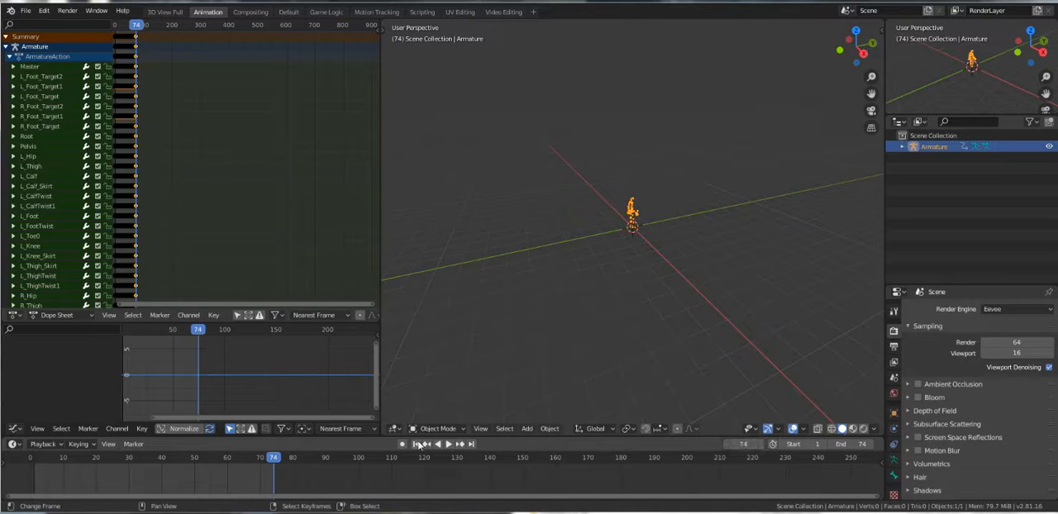
Play the animation over the shortened frame range and examine the armature's motion from the front
click(448, 444)
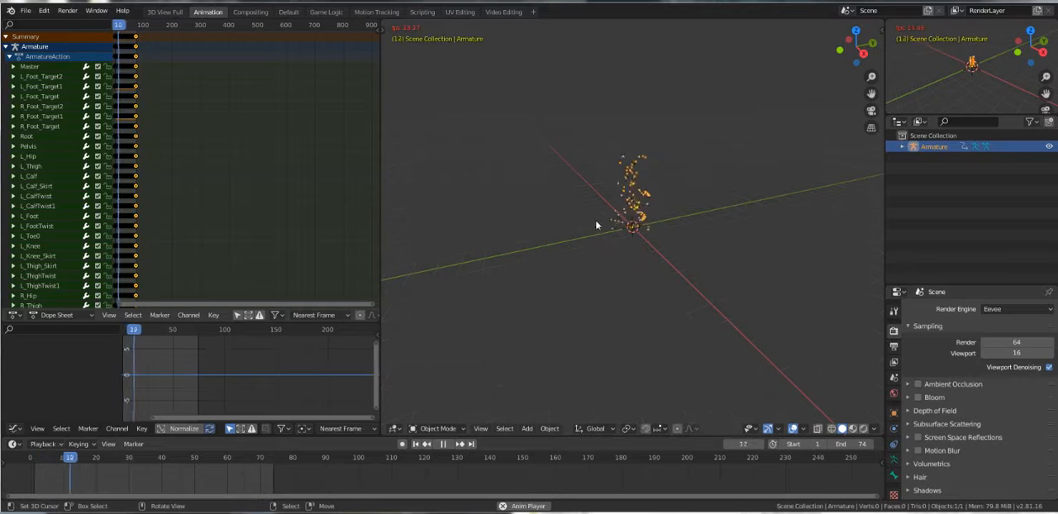
middle_drag(594, 223, 436, 219)
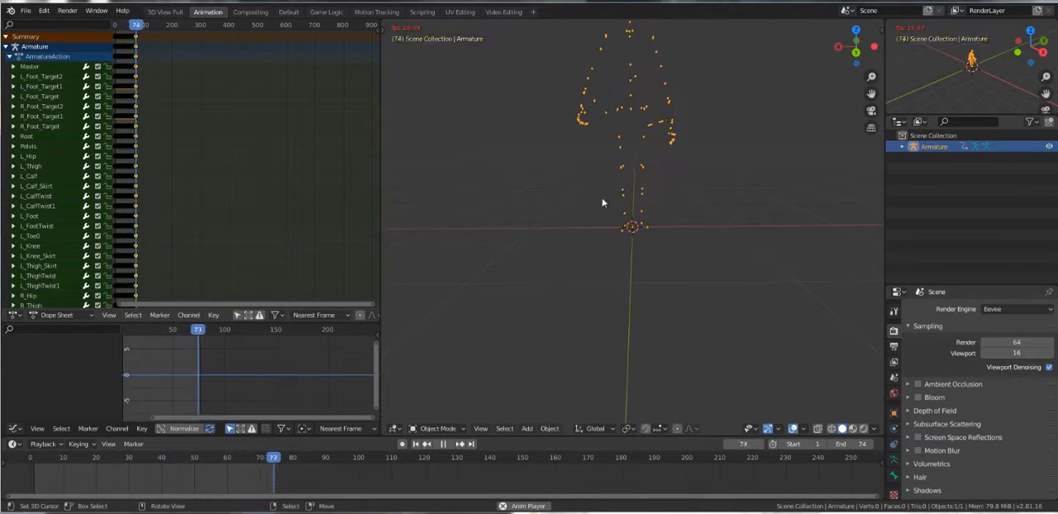